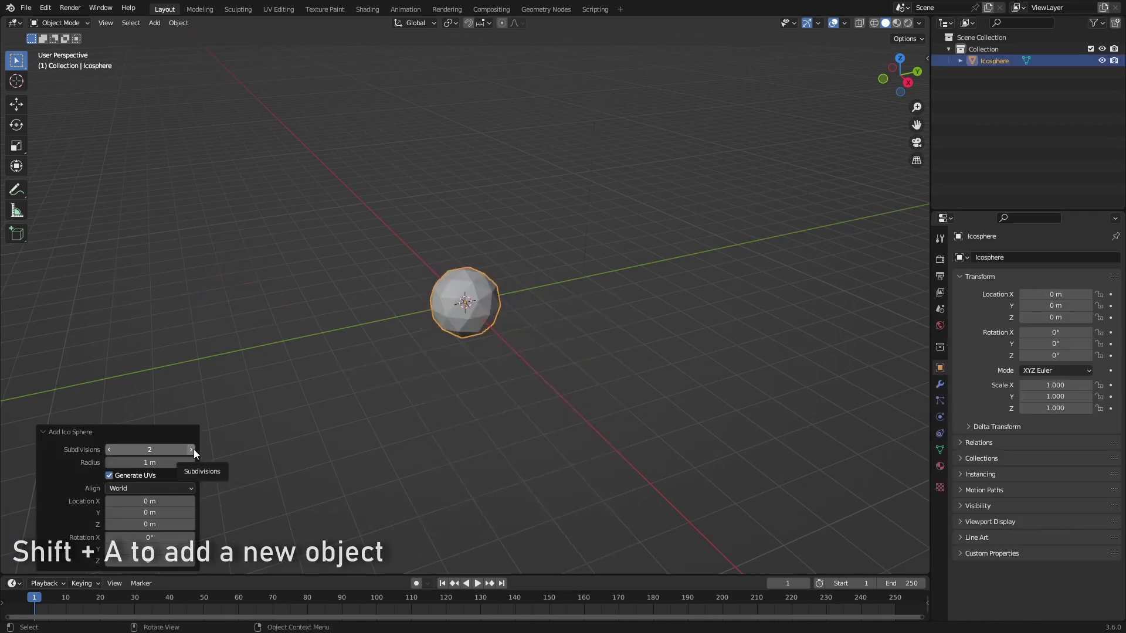
# Increase the new icosphere's subdivisions and shade it smooth
pyautogui.click(193, 450)
pyautogui.rightClick(461, 322)
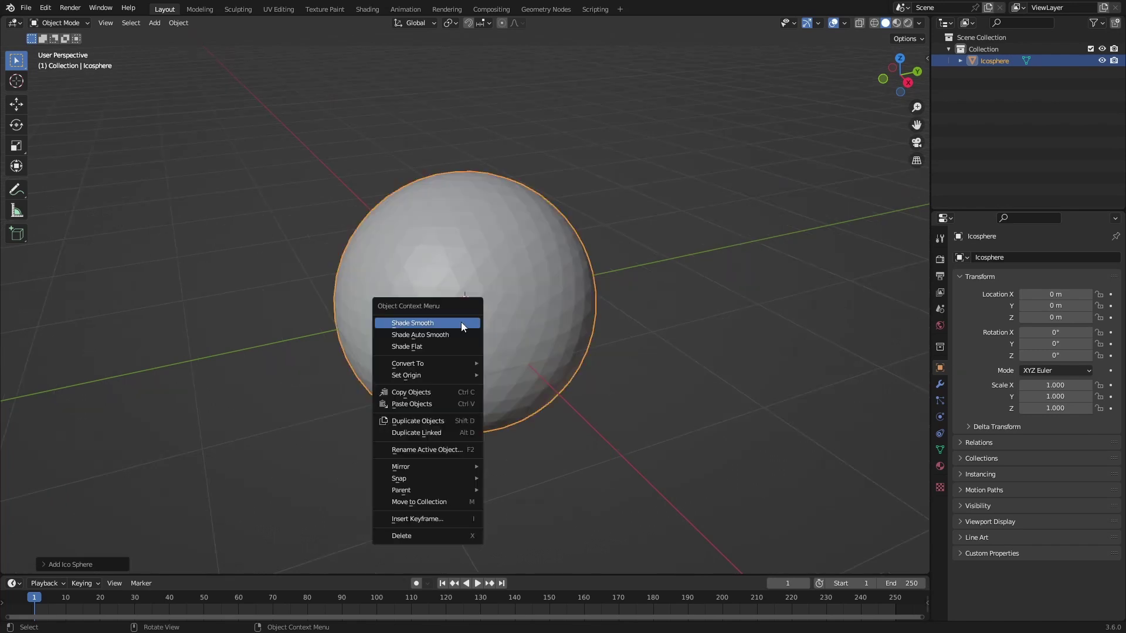
pyautogui.click(413, 323)
pyautogui.click(808, 262)
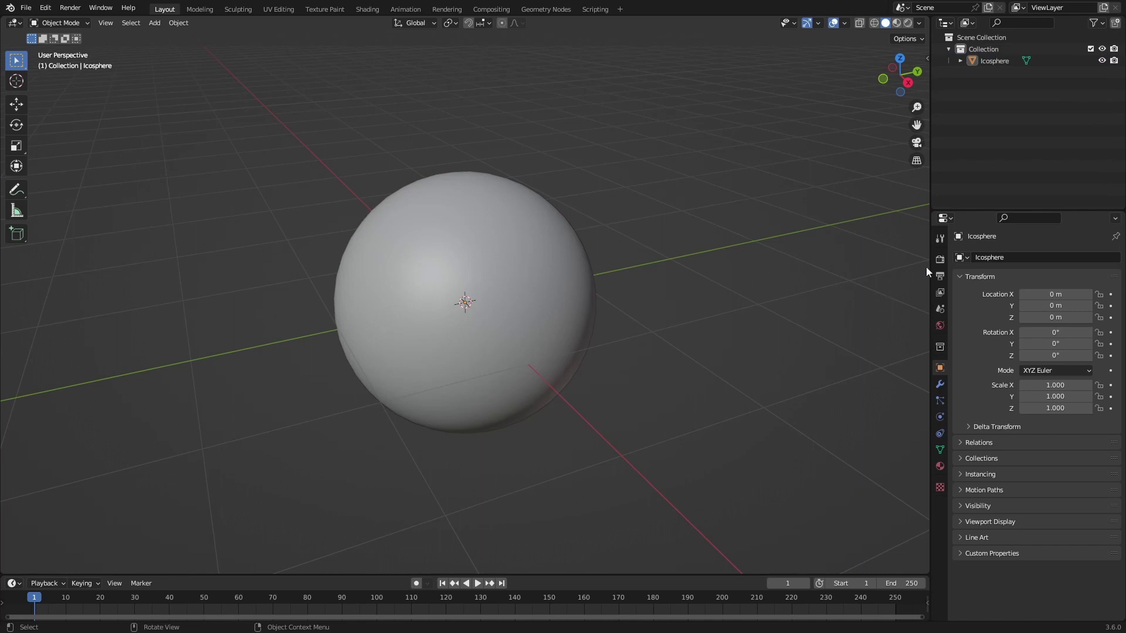
# Set the render engine to Cycles on GPU Compute and display the viewport in rendered shading
pyautogui.click(940, 259)
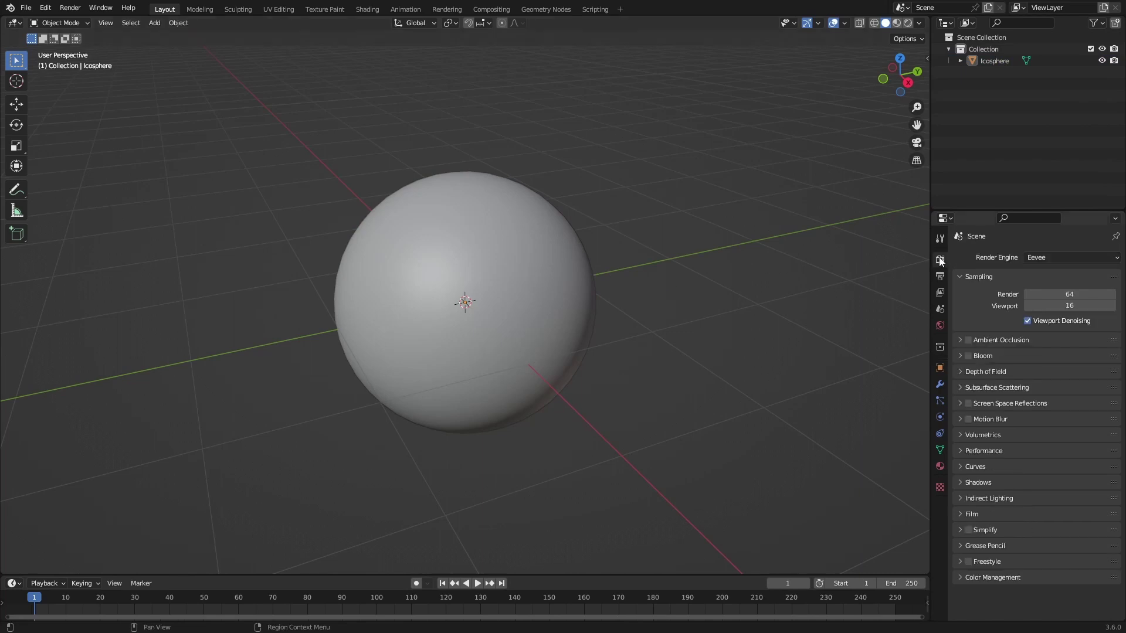
pyautogui.click(1036, 258)
pyautogui.click(1062, 295)
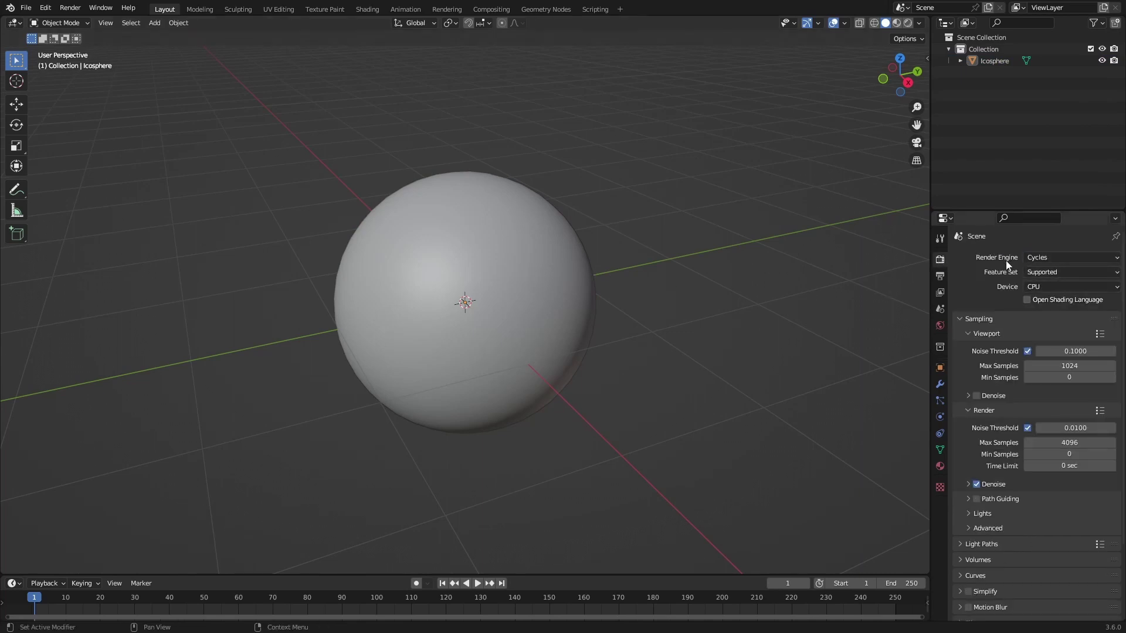
pyautogui.click(1041, 290)
pyautogui.click(1047, 315)
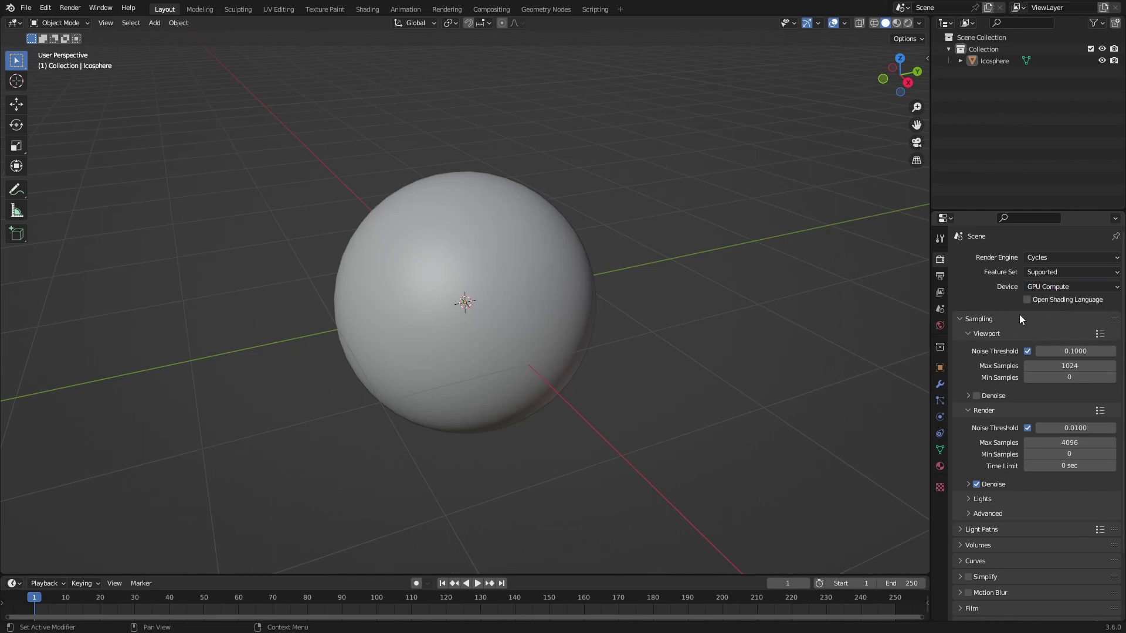
pyautogui.click(1044, 287)
pyautogui.click(908, 24)
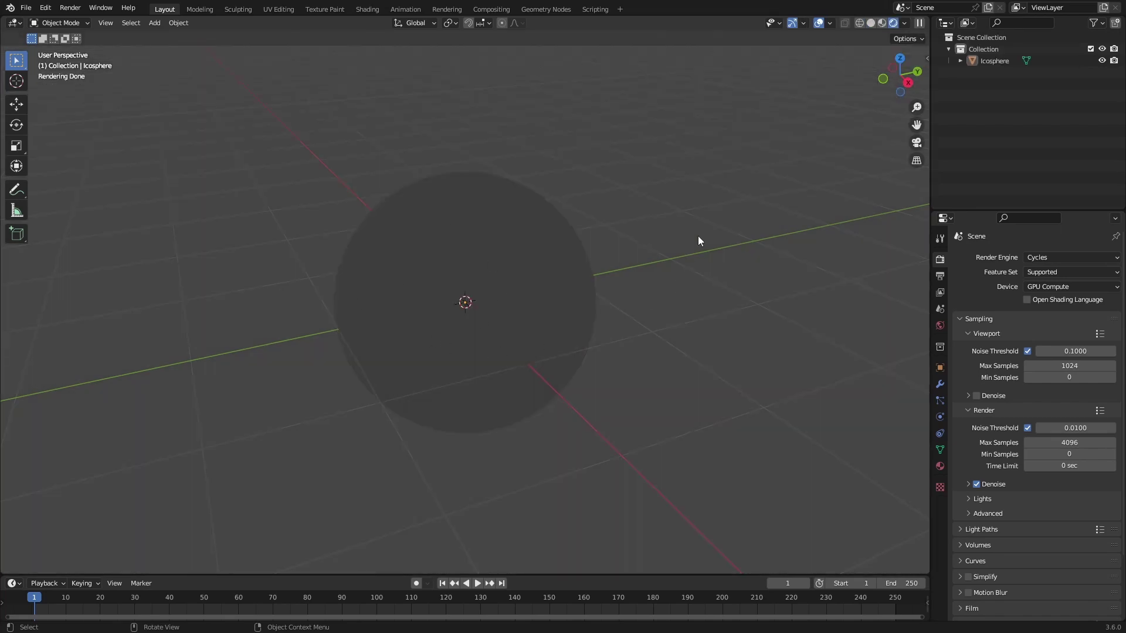
pyautogui.click(940, 325)
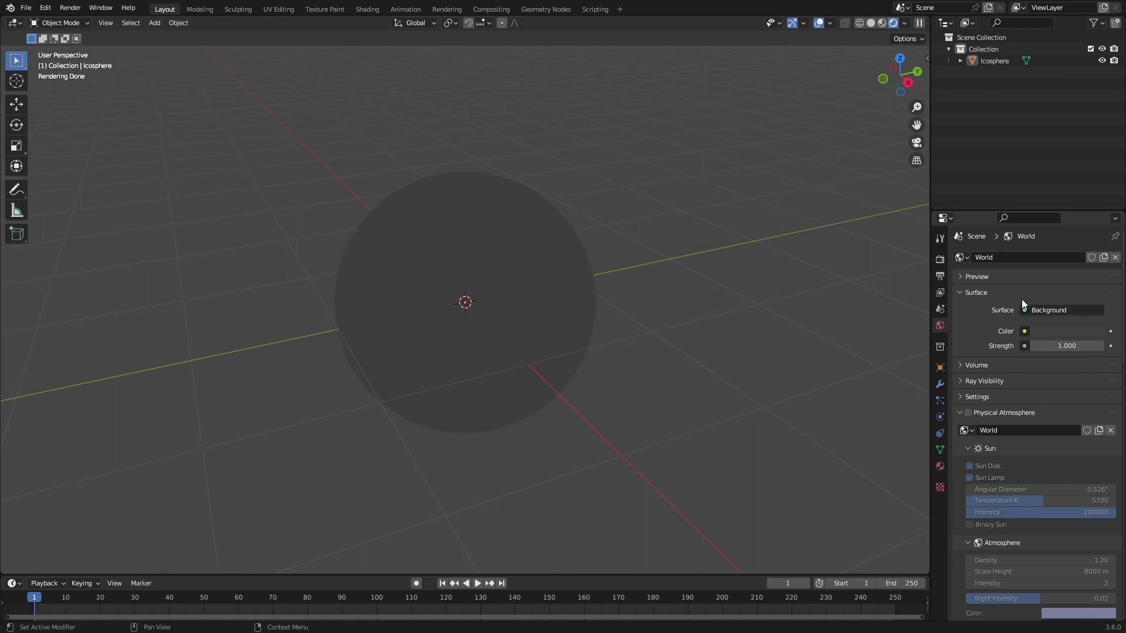
pyautogui.click(1024, 331)
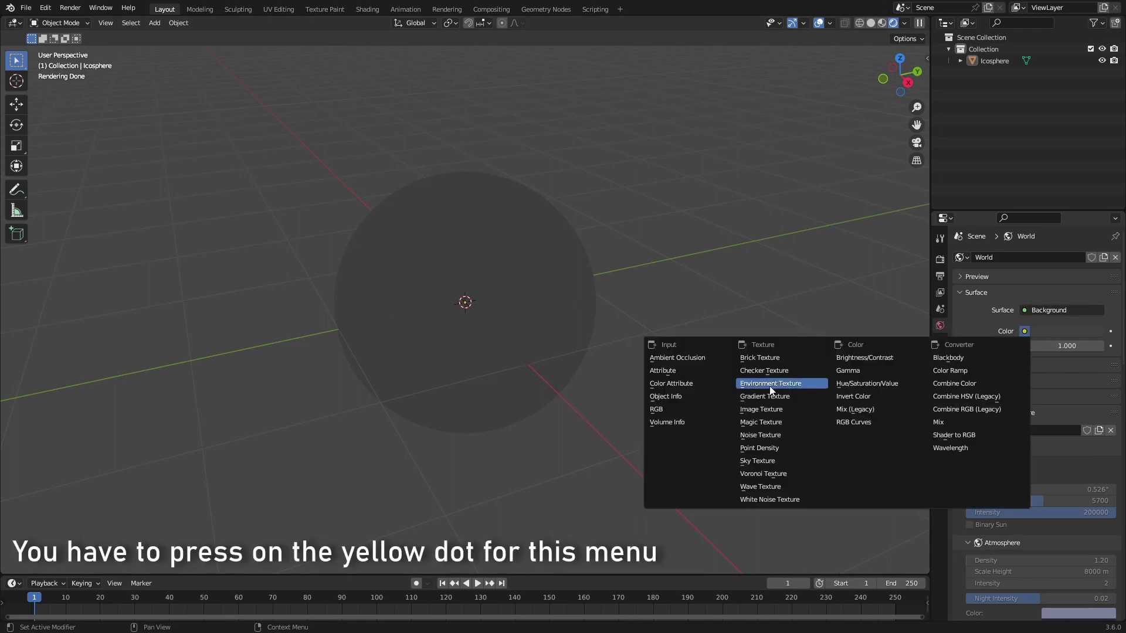
pyautogui.click(970, 316)
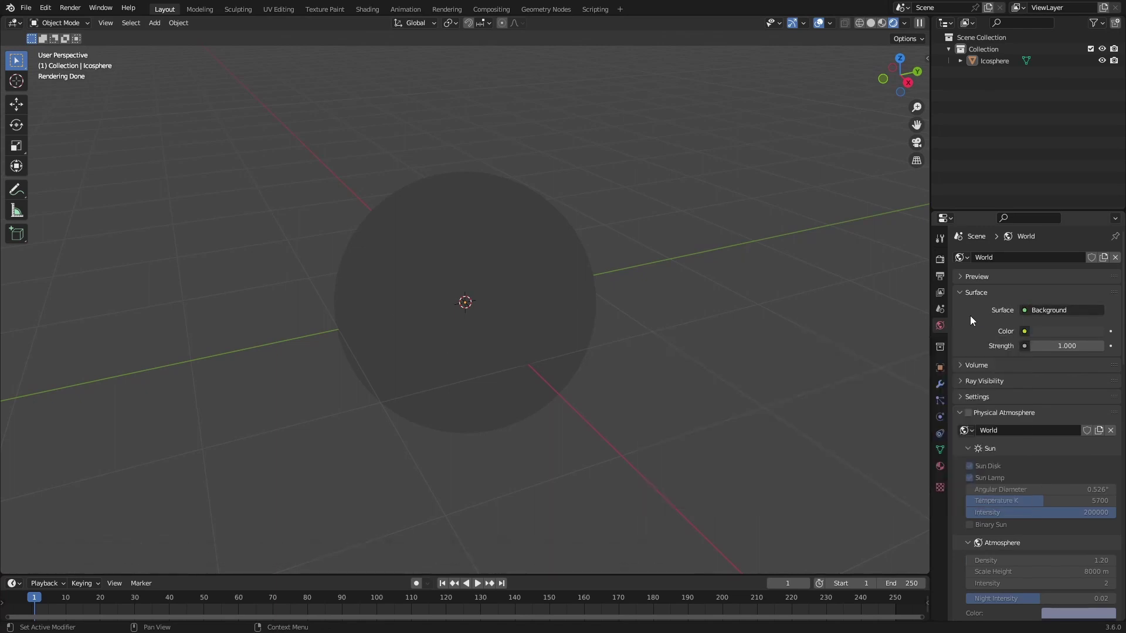
# Turn off Scene World in the viewport shading options to light the sphere with a built-in HDRI, keeping the forest one
pyautogui.click(904, 23)
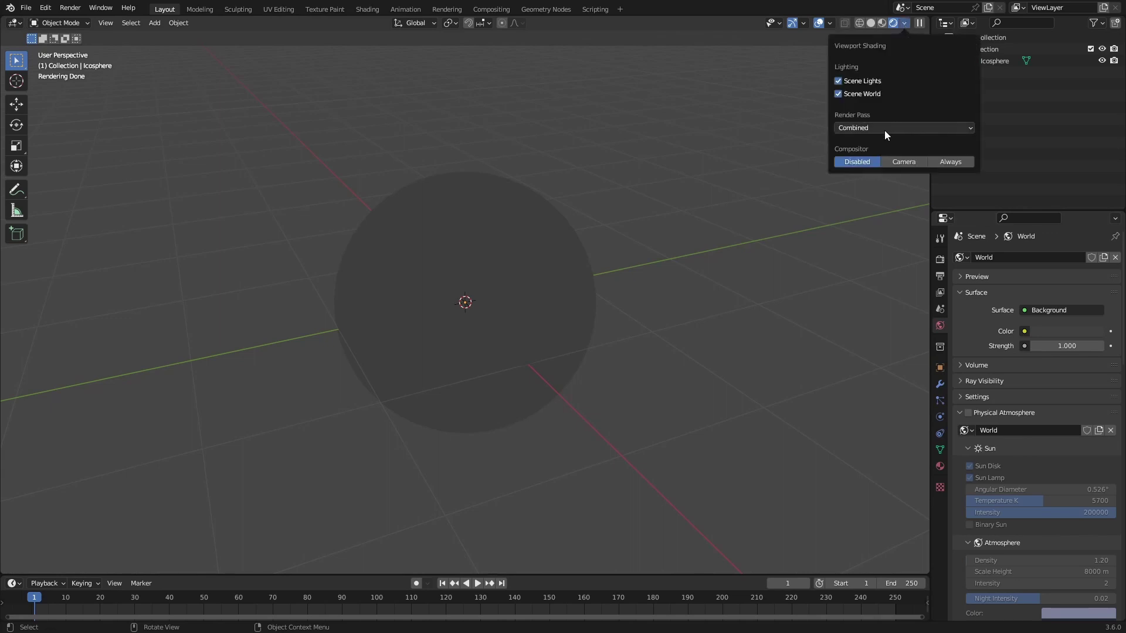
pyautogui.click(863, 98)
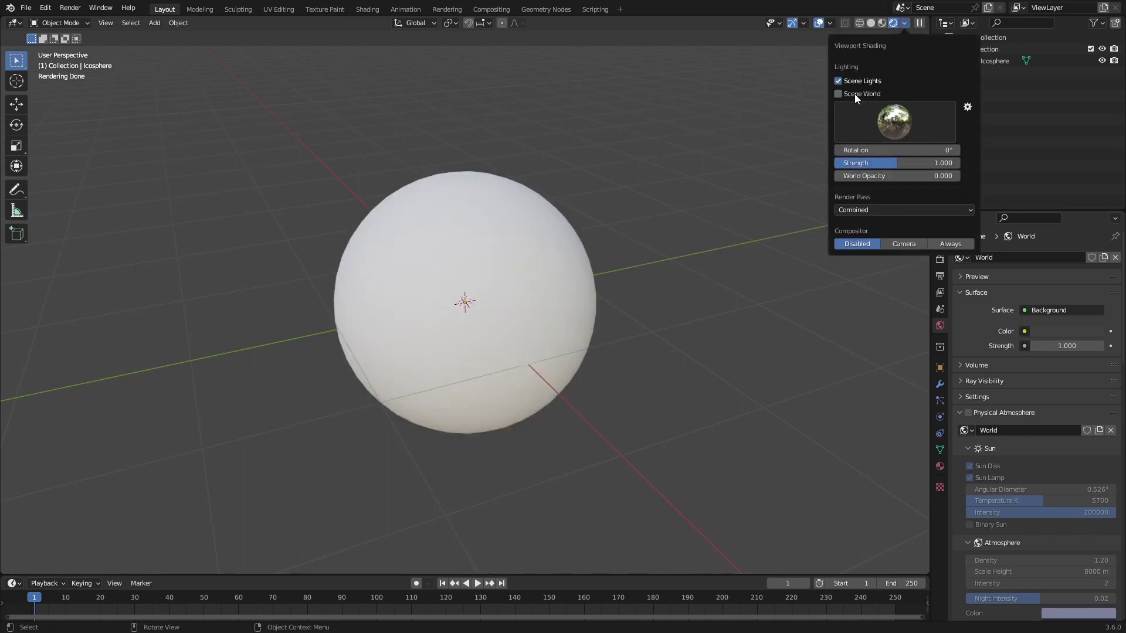
pyautogui.click(906, 131)
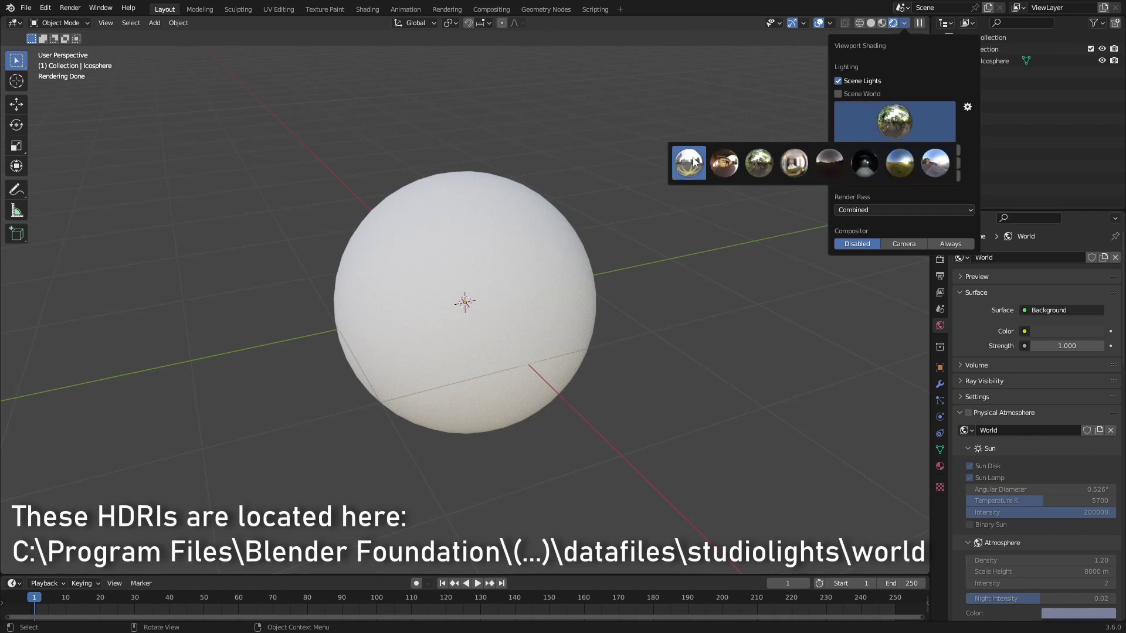
pyautogui.click(1023, 331)
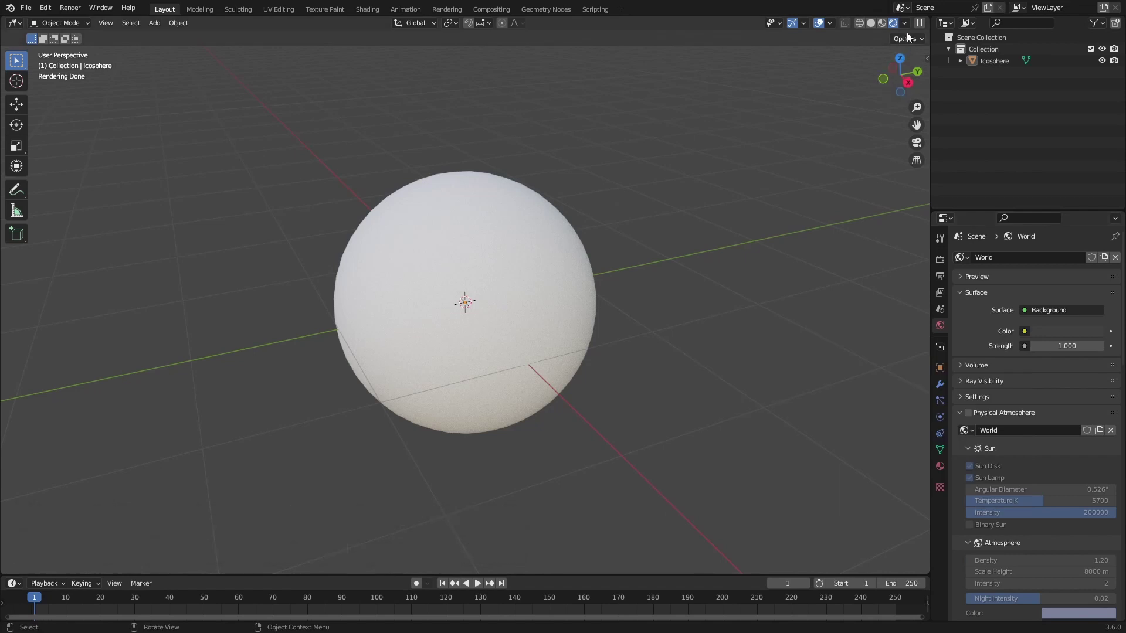
pyautogui.click(904, 24)
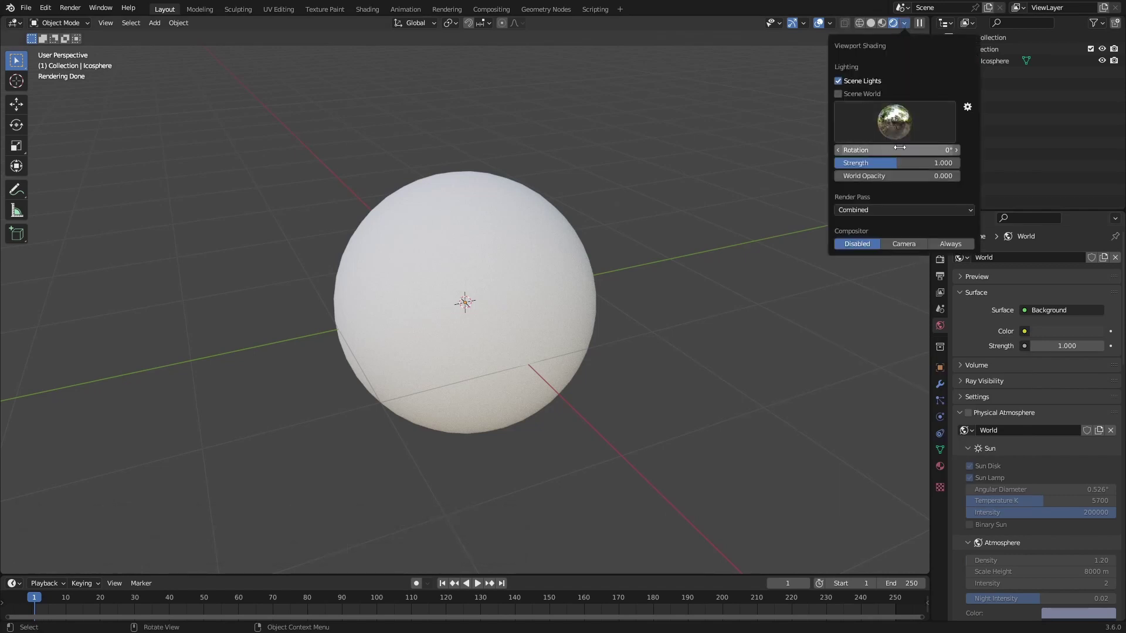
# Replace the timeline with a Shader Editor and enlarge that area to about half the window height
pyautogui.click(13, 584)
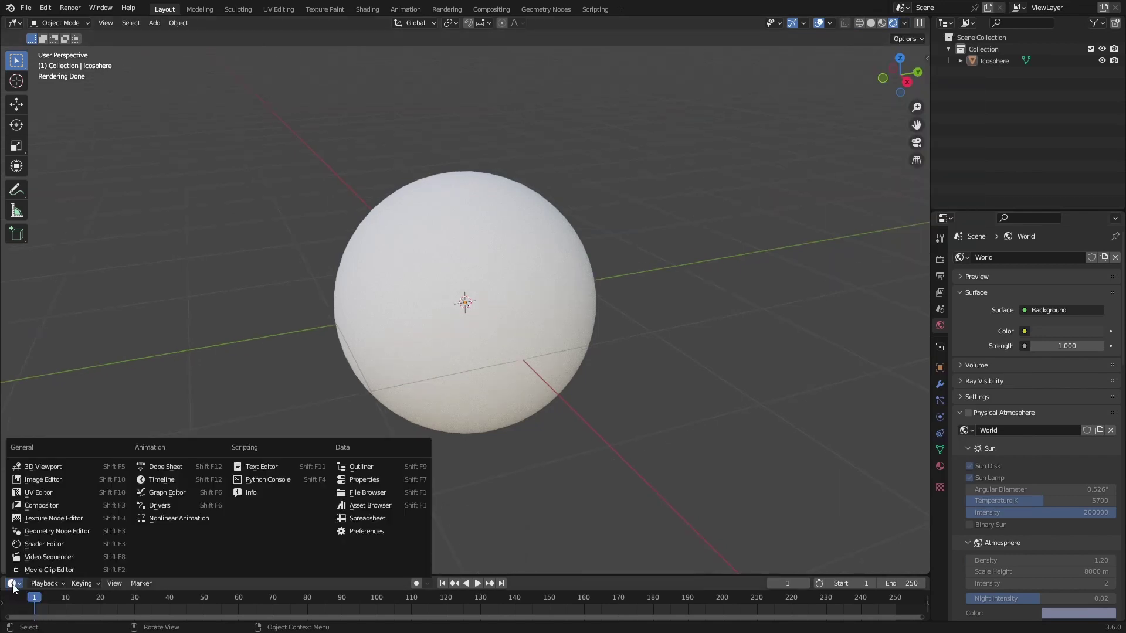
pyautogui.click(37, 545)
pyautogui.moveTo(242, 579); pyautogui.dragTo(301, 362)
# Create a new material named My Material on the icosphere and enlarge the node area to fit its nodes
pyautogui.click(481, 262)
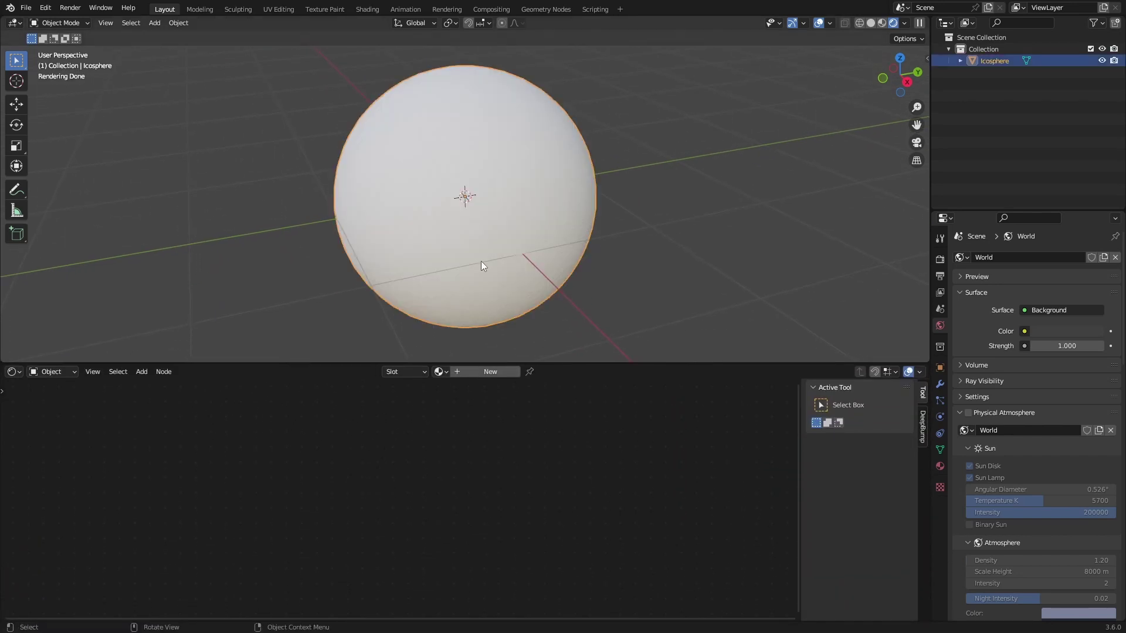
pyautogui.click(487, 373)
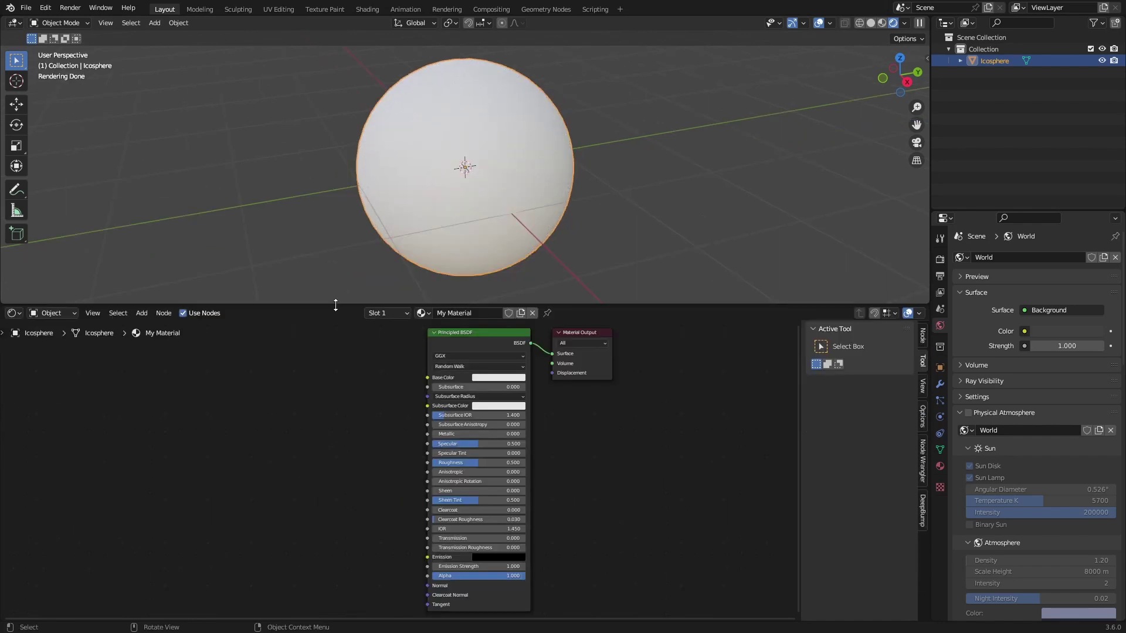
pyautogui.moveTo(335, 304); pyautogui.dragTo(335, 282)
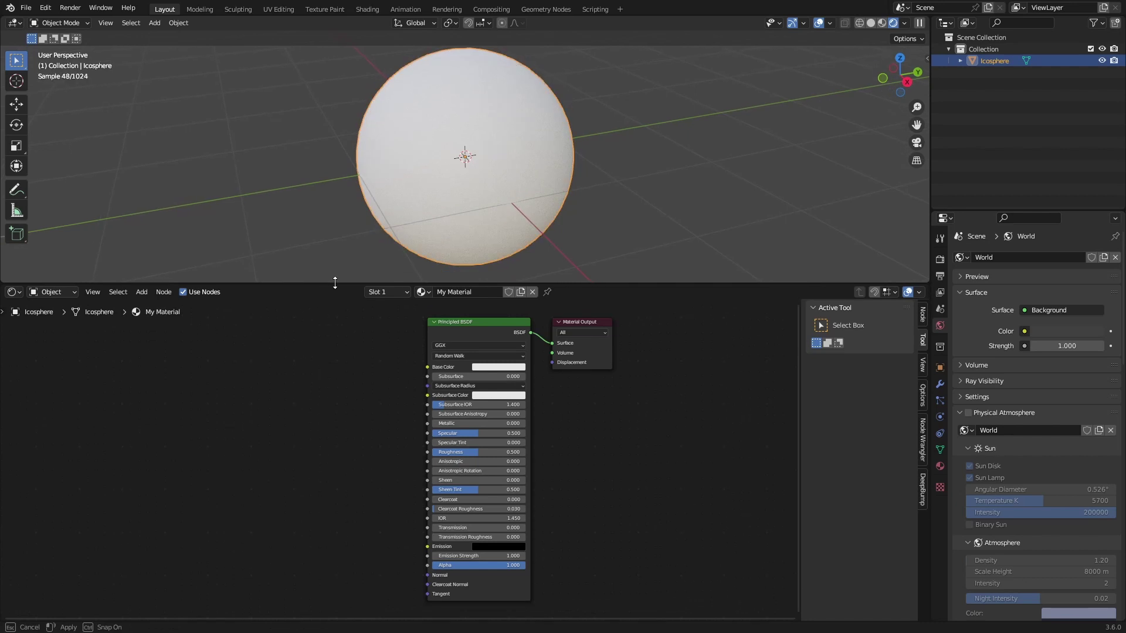
# Set the Principled BSDF's transmission to 1.000 to make the sphere glass
pyautogui.keyDown('shift'); pyautogui.moveTo(494, 156); pyautogui.dragTo(504, 164, button='middle'); pyautogui.keyUp('shift')
pyautogui.keyDown('shift'); pyautogui.moveTo(547, 198); pyautogui.dragTo(537, 189, button='middle'); pyautogui.keyUp('shift')
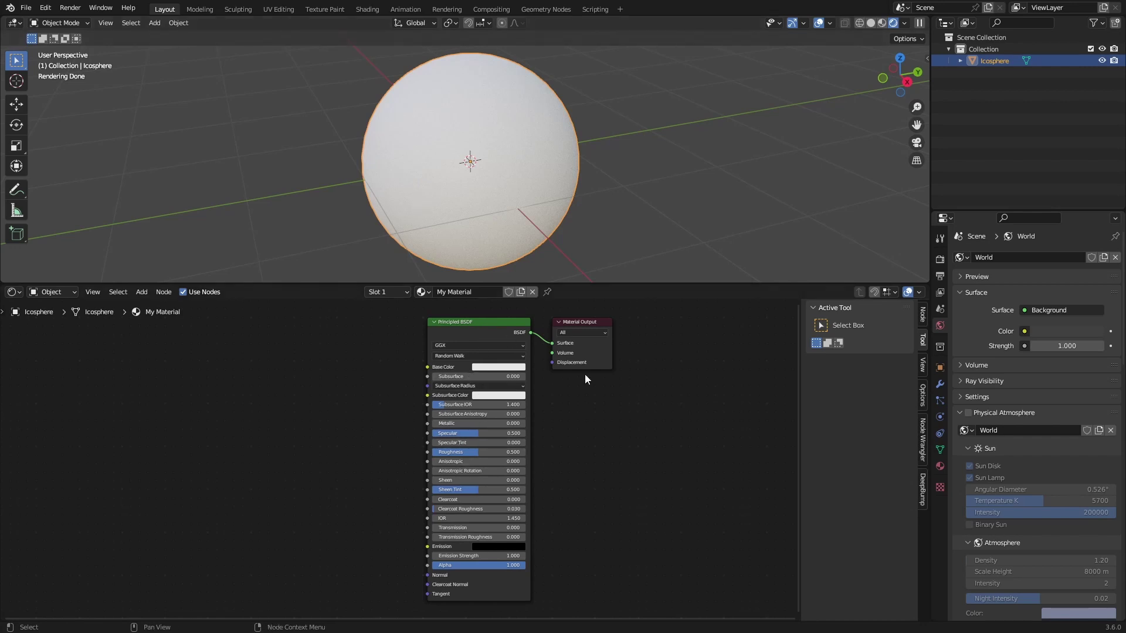
pyautogui.scroll(1, 371, 351)
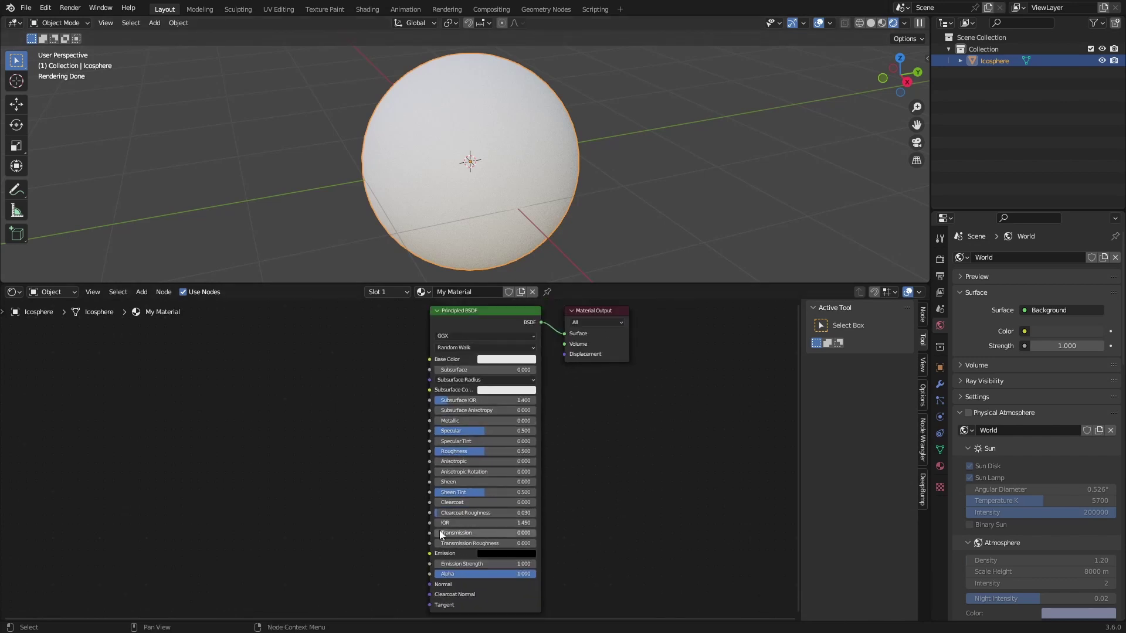
pyautogui.moveTo(463, 174); pyautogui.dragTo(511, 188, button='middle')
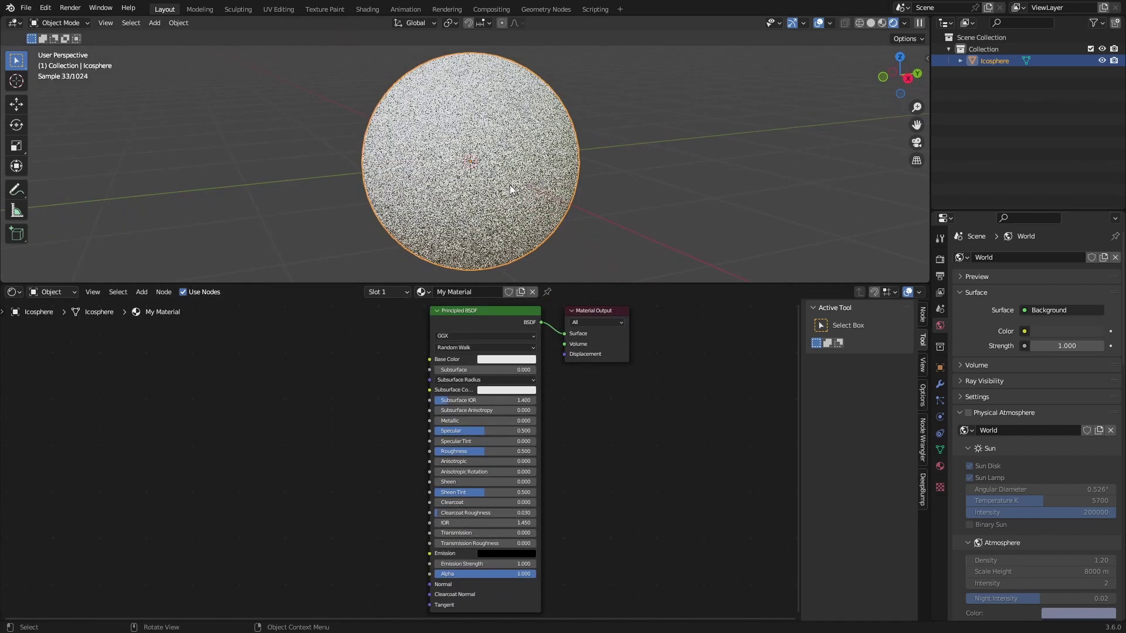
pyautogui.scroll(1, 520, 524)
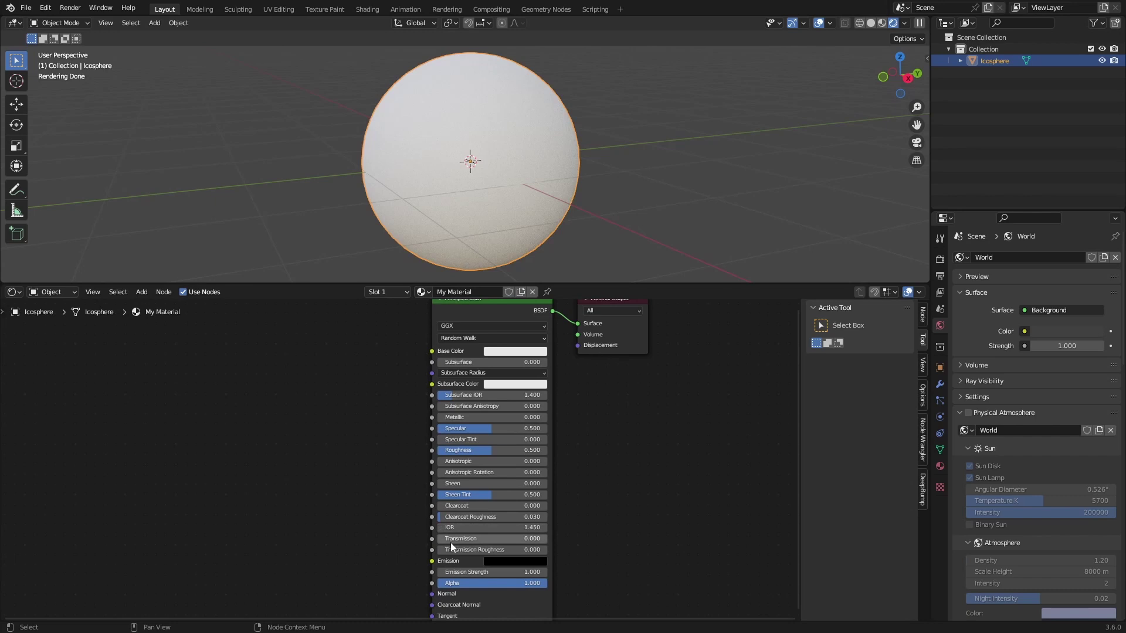
pyautogui.moveTo(459, 537); pyautogui.dragTo(528, 538)
pyautogui.moveTo(500, 189)
pyautogui.mouseDown(button='middle')
pyautogui.moveTo(524, 170)
pyautogui.moveTo(510, 182)
pyautogui.mouseUp(button='middle')
# Lower the Principled BSDF's roughness to 0
pyautogui.moveTo(493, 450); pyautogui.dragTo(463, 450)
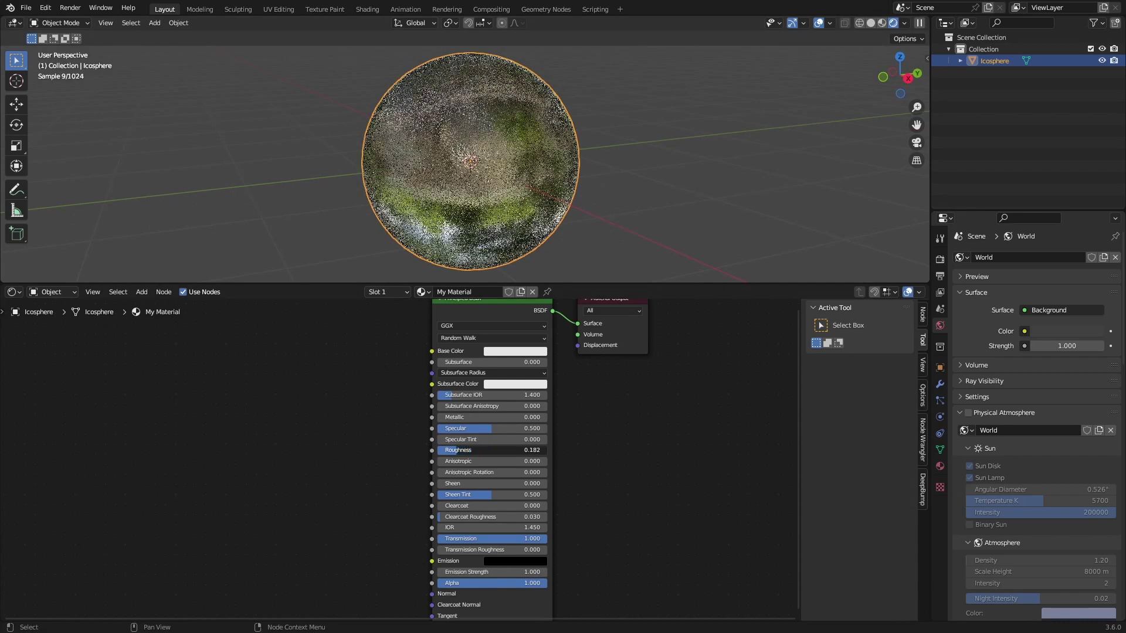
pyautogui.moveTo(459, 450)
pyautogui.mouseDown()
pyautogui.moveTo(547, 451)
pyautogui.moveTo(448, 450)
pyautogui.mouseUp()
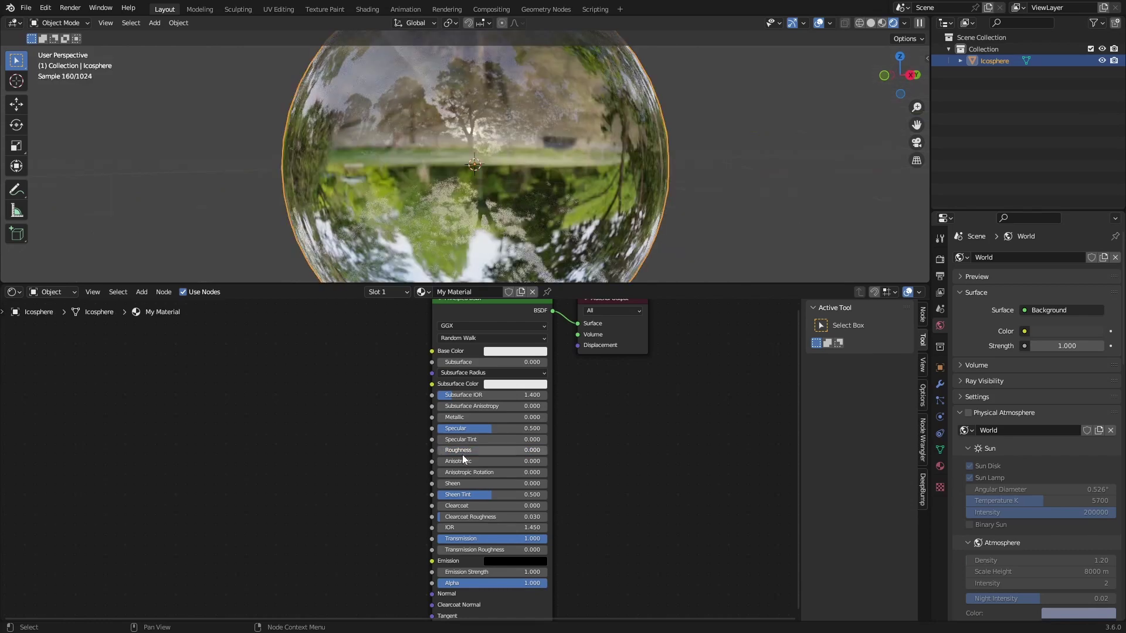
pyautogui.moveTo(462, 452); pyautogui.dragTo(438, 450)
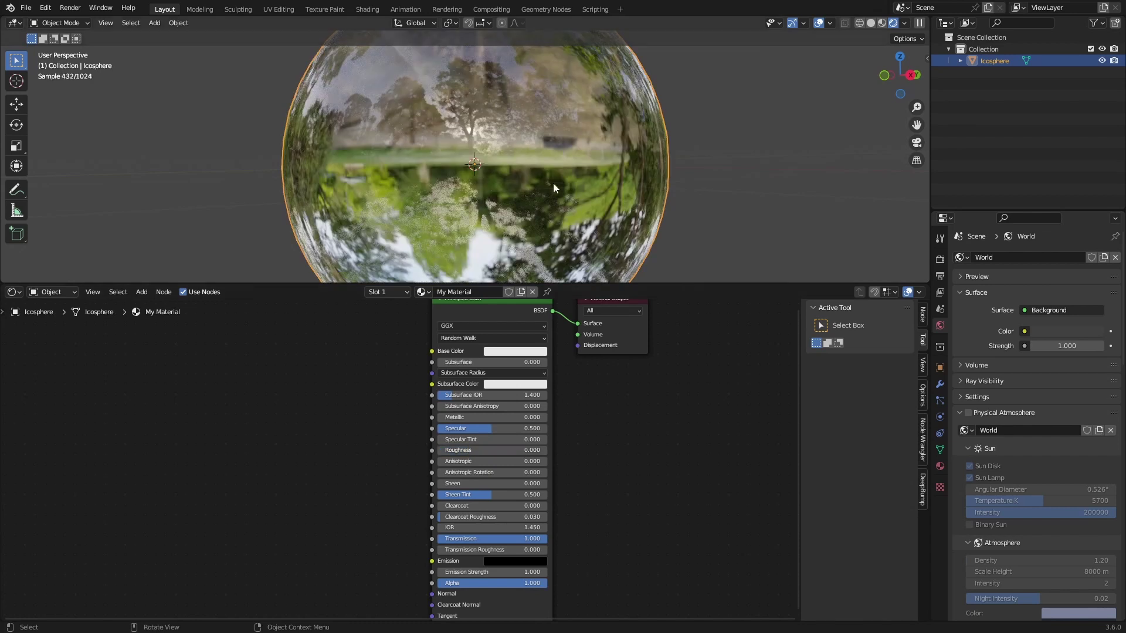
# Try a roughness of 0.05 on the Principled BSDF and settle on 0.1
pyautogui.click(459, 450)
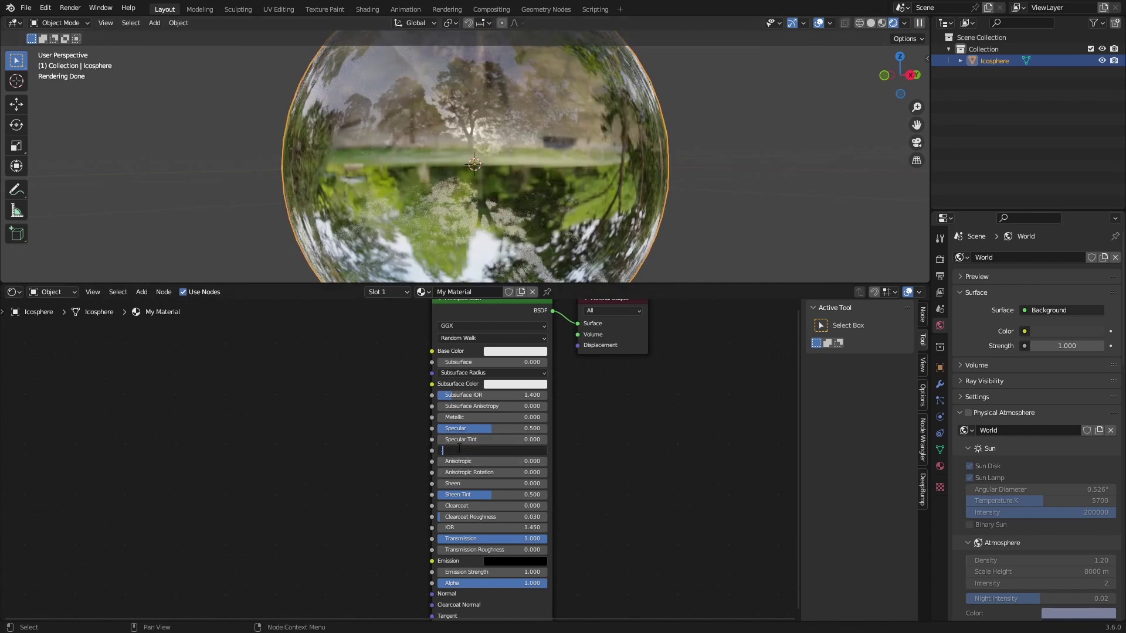
pyautogui.write('.05')
pyautogui.press('Return')
pyautogui.click(460, 449)
pyautogui.write('.1')
pyautogui.press('Return')
pyautogui.scroll(-2, 577, 176)
pyautogui.moveTo(580, 167)
pyautogui.mouseDown(button='middle')
pyautogui.moveTo(559, 187)
pyautogui.moveTo(565, 176)
pyautogui.mouseUp(button='middle')
# Add a Bump node beside the Principled BSDF and connect its Normal output to the shader's Normal input
pyautogui.moveTo(346, 464); pyautogui.dragTo(396, 385, button='middle')
pyautogui.hotkey('shift', 'a')
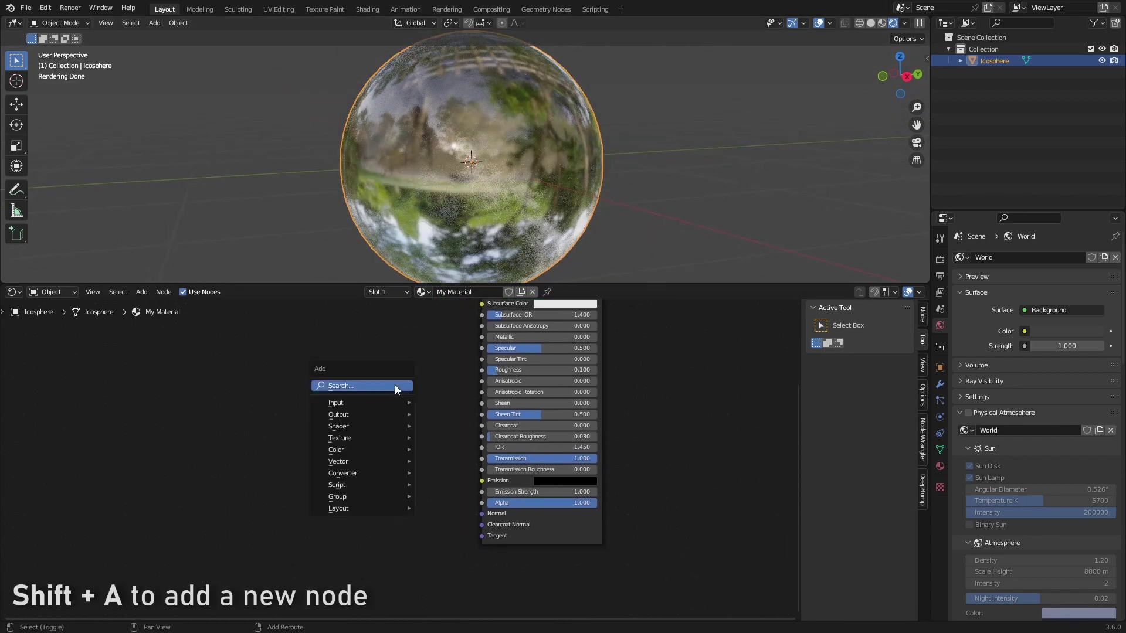
pyautogui.click(396, 385)
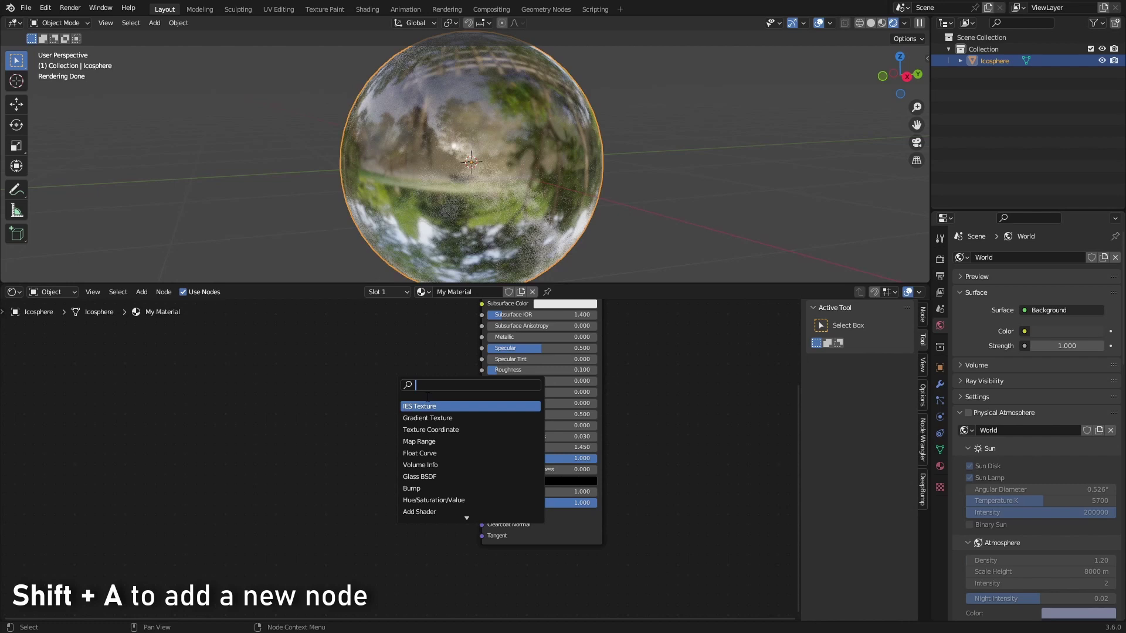
pyautogui.write('bump')
pyautogui.press('Return')
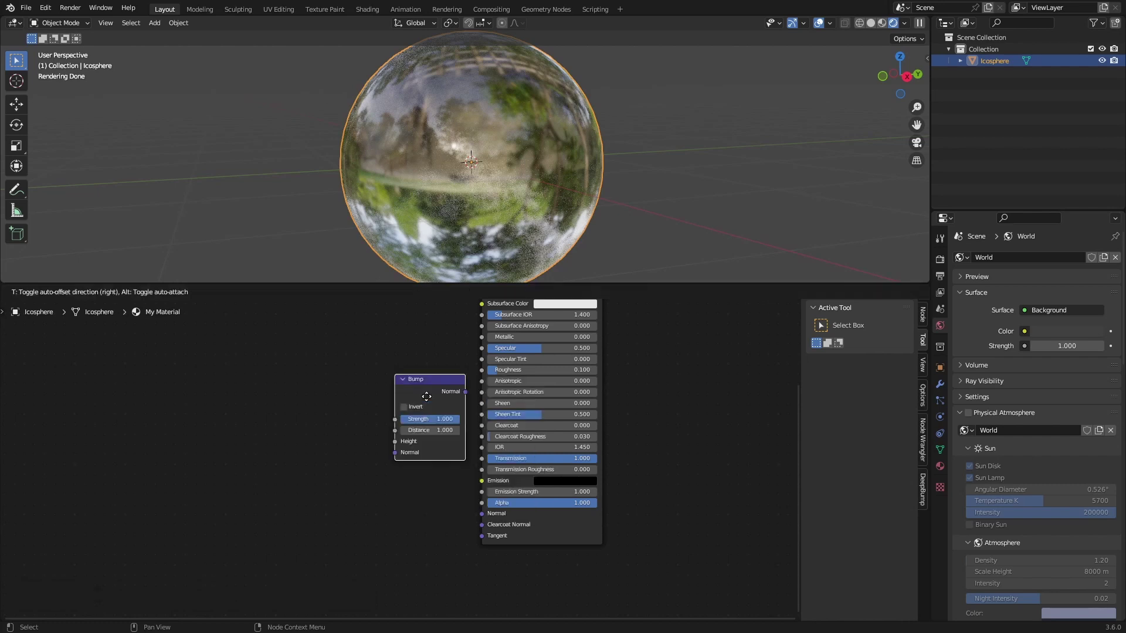
pyautogui.click(398, 466)
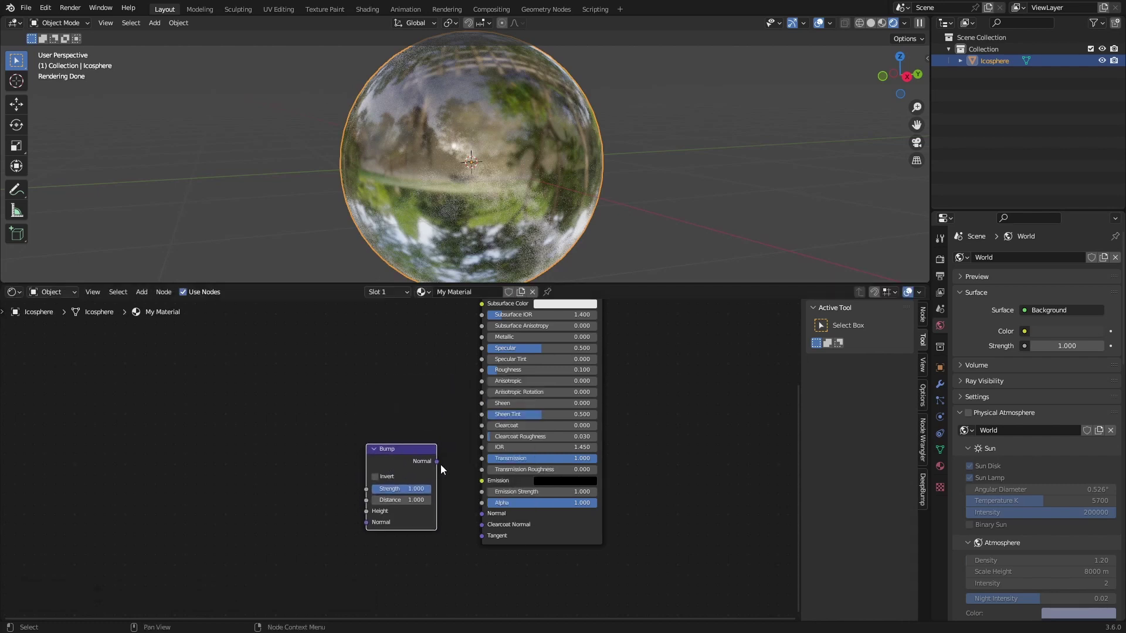
pyautogui.moveTo(436, 461); pyautogui.dragTo(483, 515)
# Add a Musgrave Texture node feeding the Bump node's Height input and place it beside the Bump node
pyautogui.moveTo(426, 521); pyautogui.dragTo(506, 530, button='middle')
pyautogui.moveTo(447, 521); pyautogui.dragTo(402, 430)
pyautogui.write('musg')
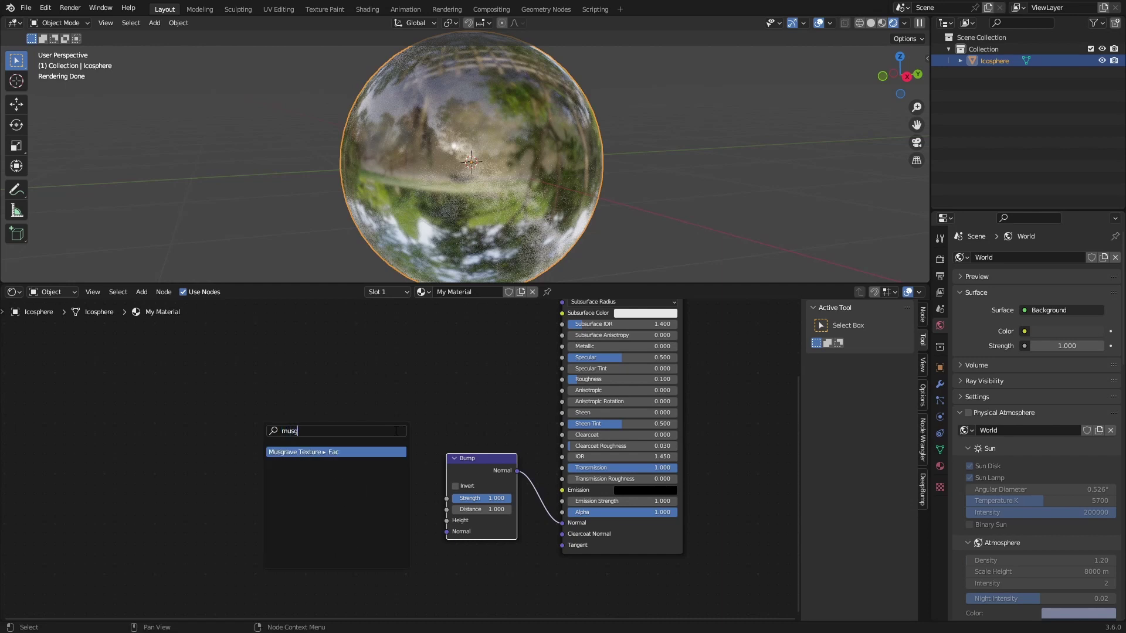
pyautogui.press('Return')
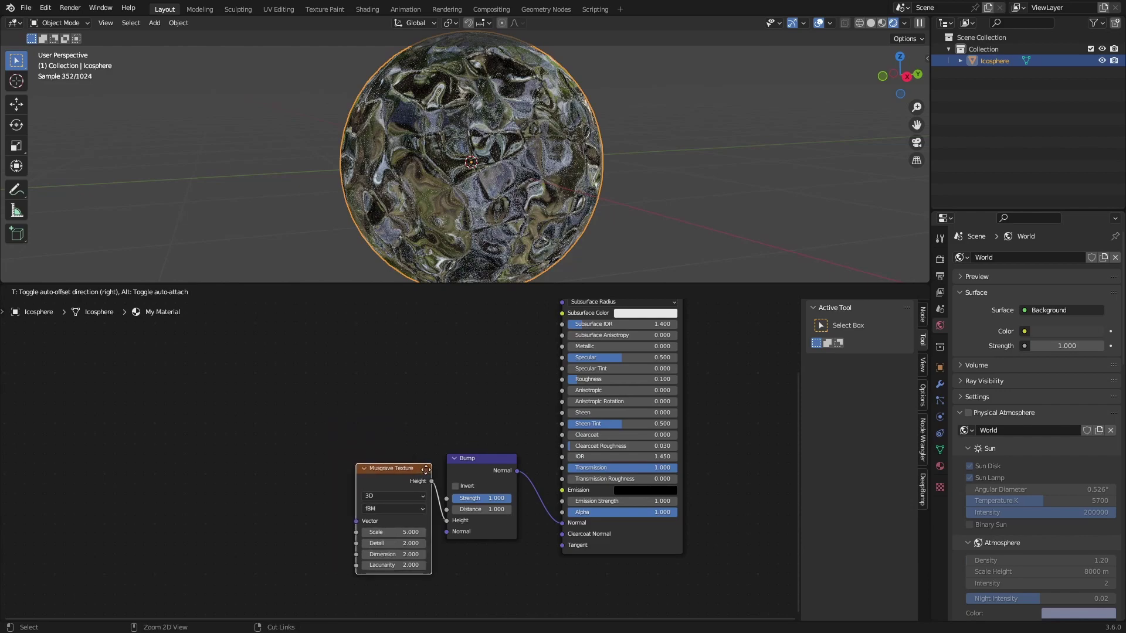
pyautogui.click(426, 460)
pyautogui.moveTo(477, 148); pyautogui.dragTo(321, 138, button='middle')
pyautogui.scroll(-1, 320, 138)
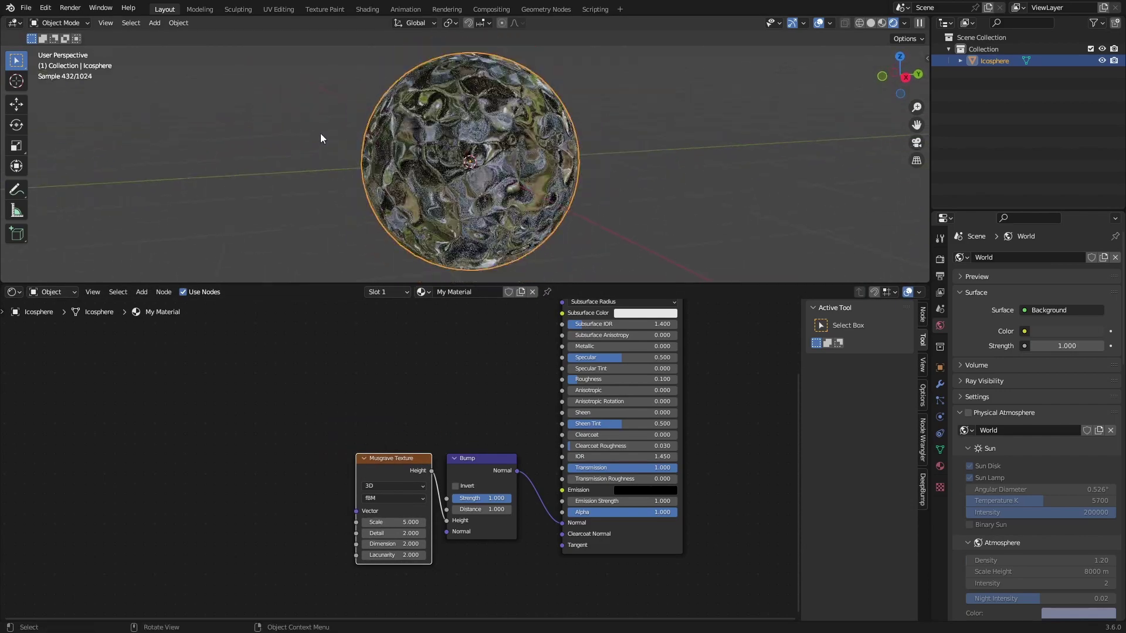
# Search the add-ons in the preferences for "node" to check whether Node Wrangler is enabled
pyautogui.click(45, 9)
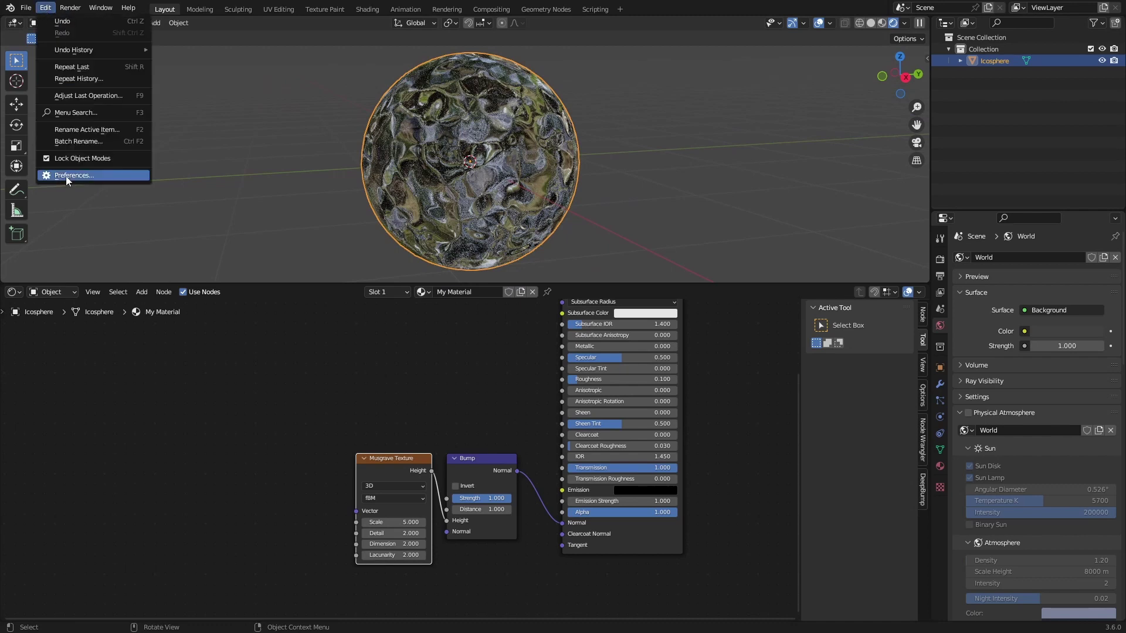
pyautogui.click(58, 178)
pyautogui.click(327, 51)
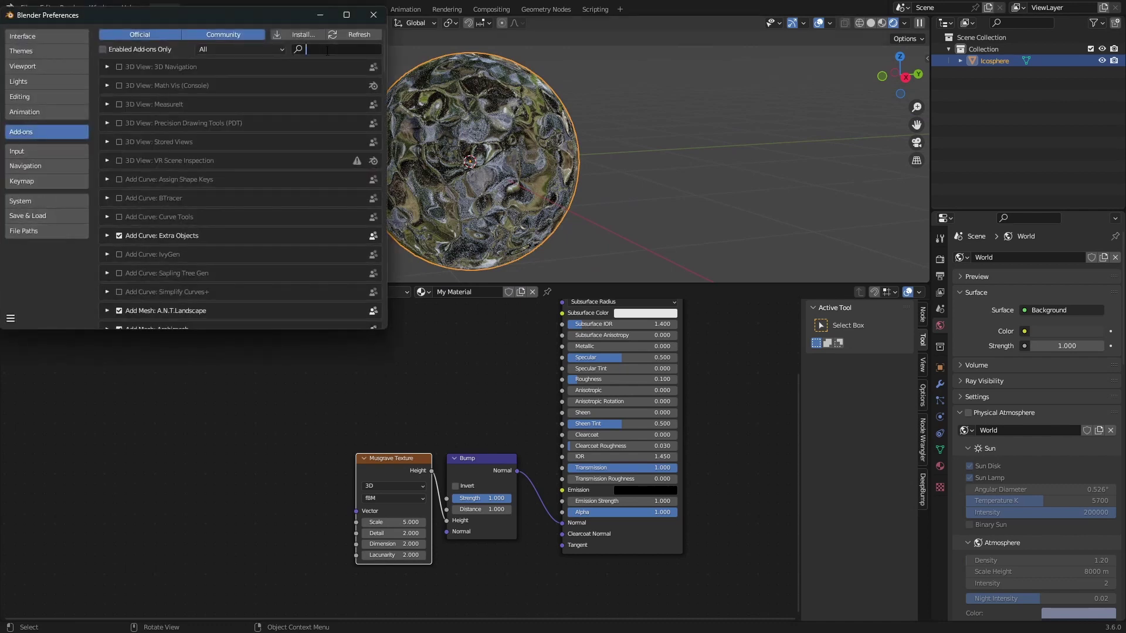
pyautogui.write('noc')
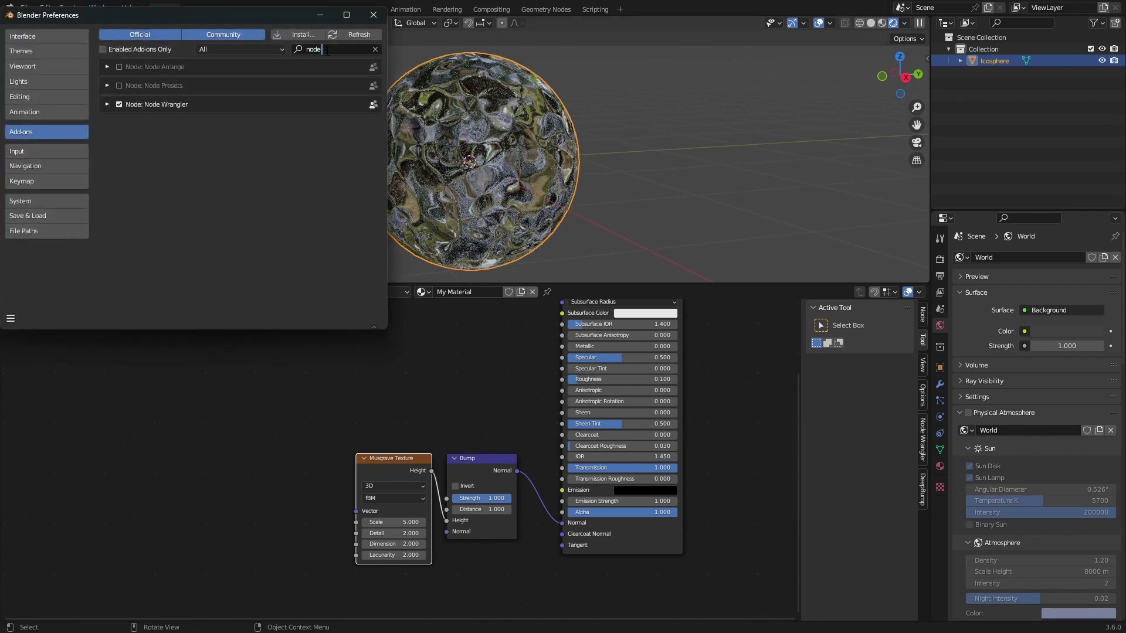
# Add Texture Coordinate and Mapping nodes before the Musgrave Texture, align them with it, and feed the Mapping node from the Object output
pyautogui.scroll(1, 402, 456)
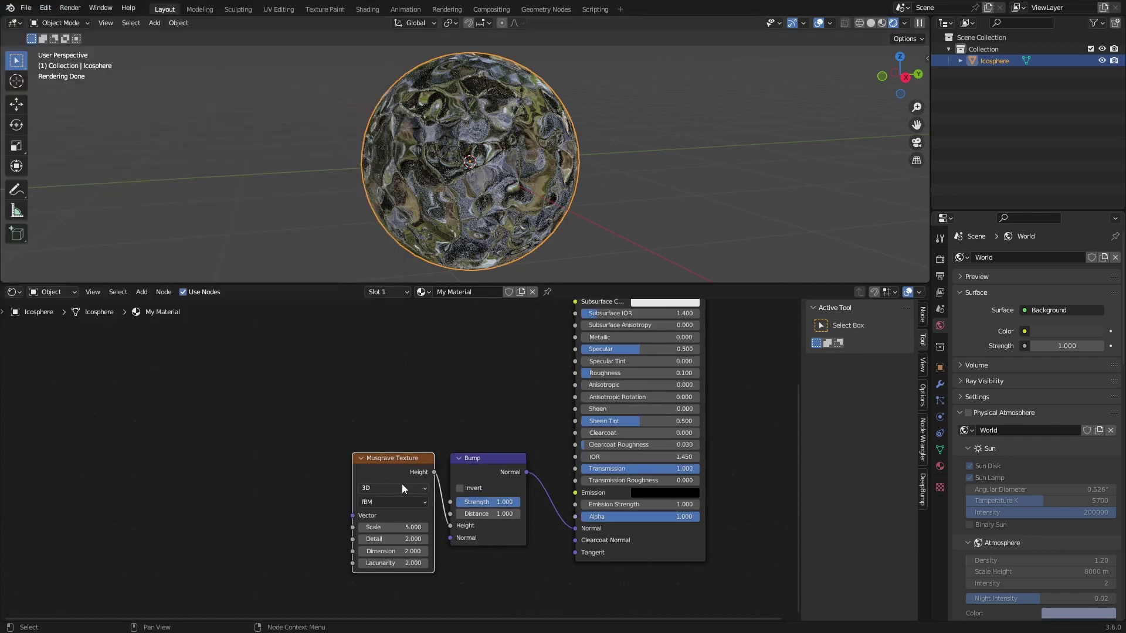
pyautogui.moveTo(466, 433); pyautogui.dragTo(473, 395, button='middle')
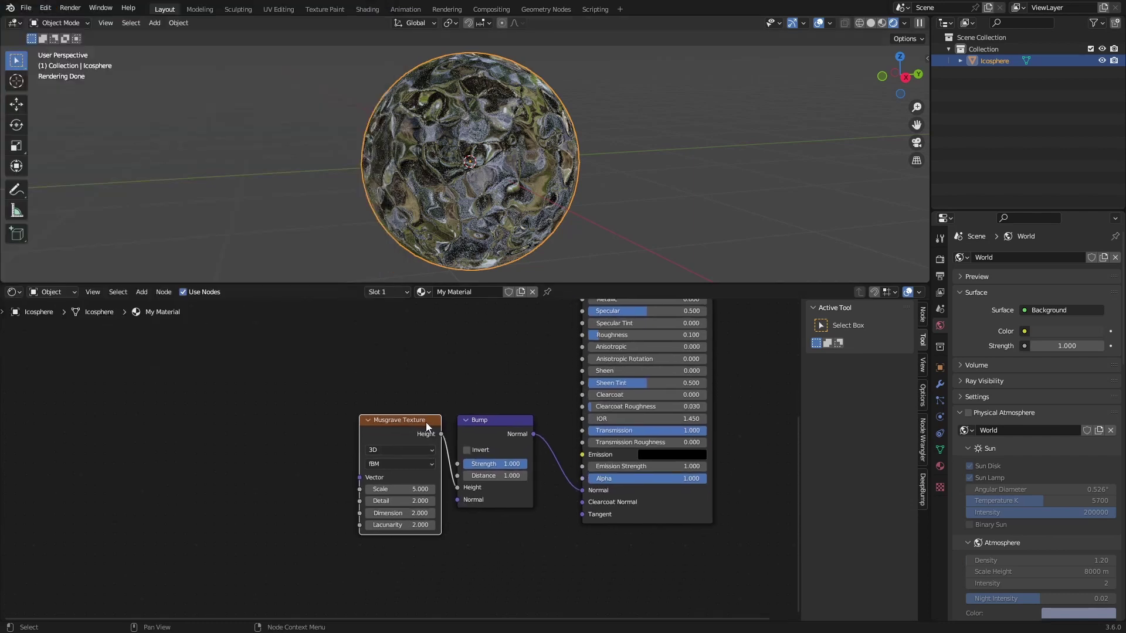
pyautogui.hotkey('ctrl', 't')
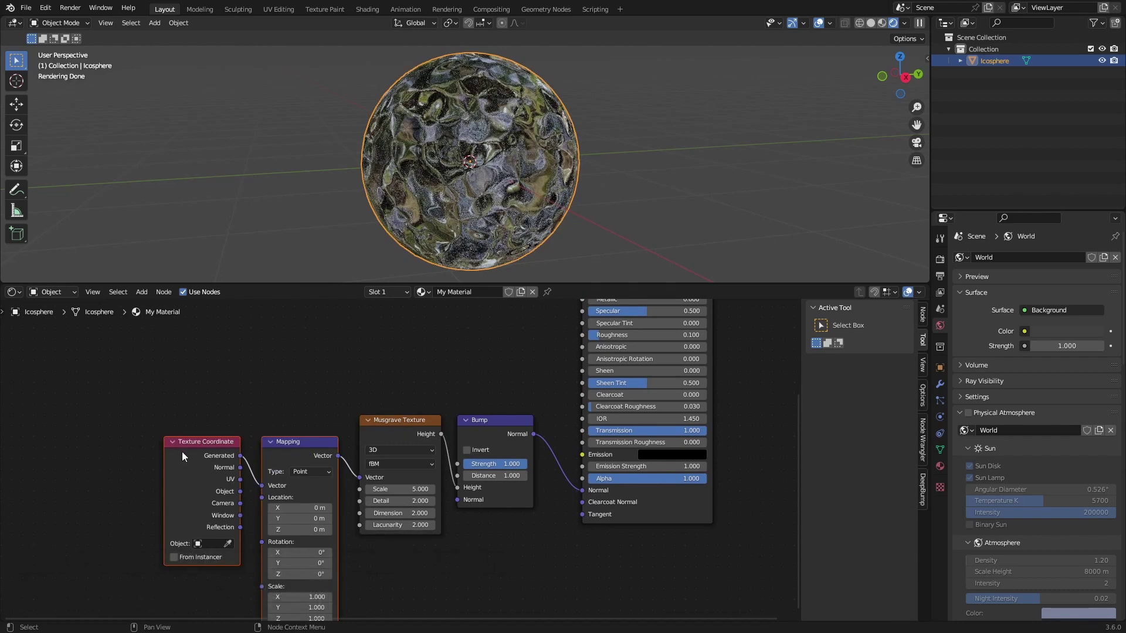
pyautogui.press('g')
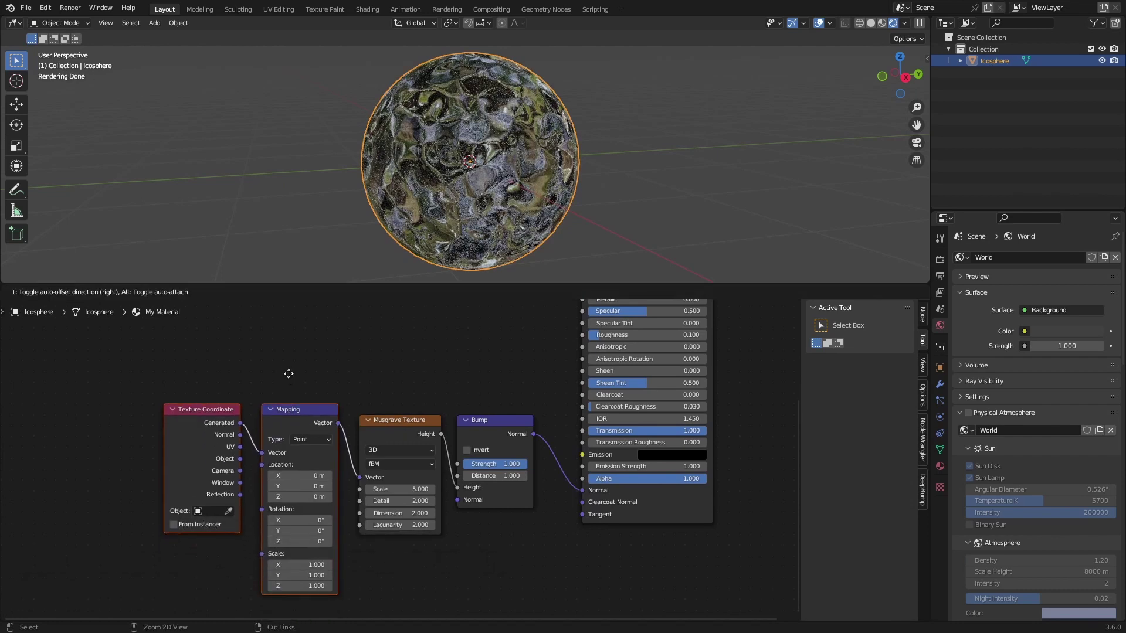
pyautogui.click(289, 380)
pyautogui.click(251, 480)
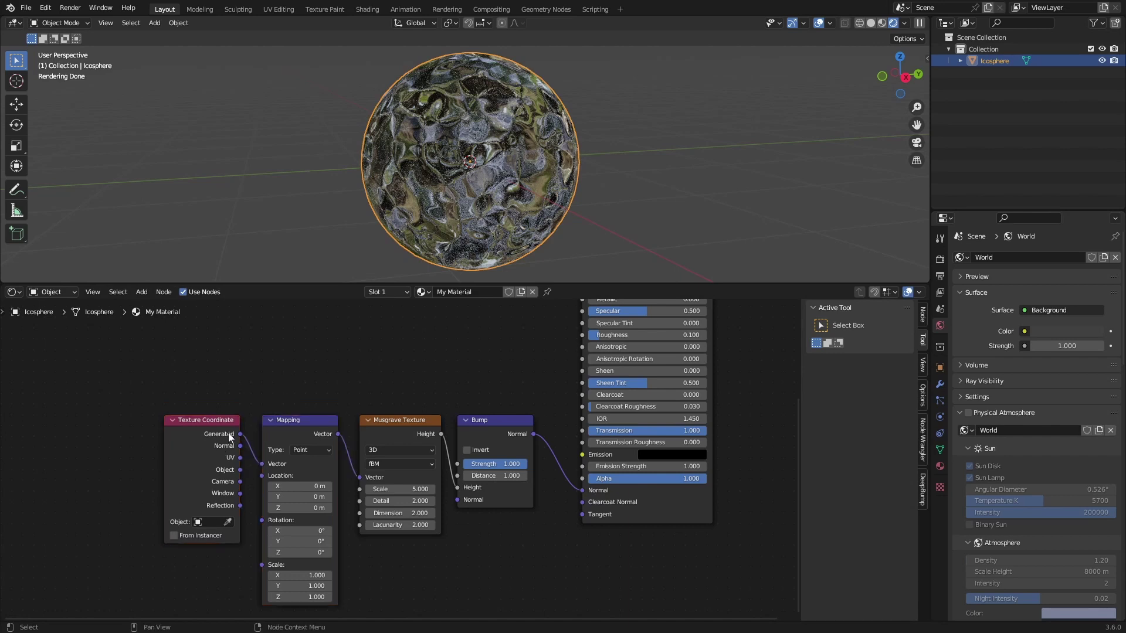
pyautogui.moveTo(241, 468); pyautogui.dragTo(261, 464)
# Set the Musgrave Texture's Scale to 1 and its Detail to 15
pyautogui.click(403, 489)
pyautogui.write('1')
pyautogui.press('Return')
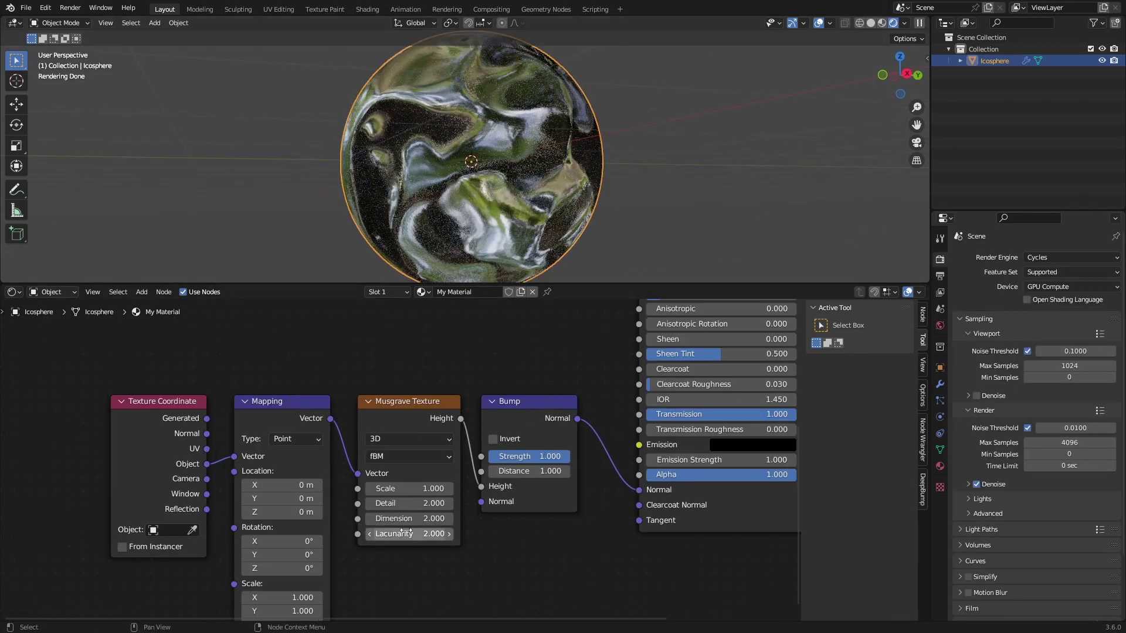
pyautogui.moveTo(396, 506); pyautogui.dragTo(458, 507)
pyautogui.keyDown('ctrl'); pyautogui.moveTo(479, 202); pyautogui.dragTo(525, 154, button='middle'); pyautogui.keyUp('ctrl')
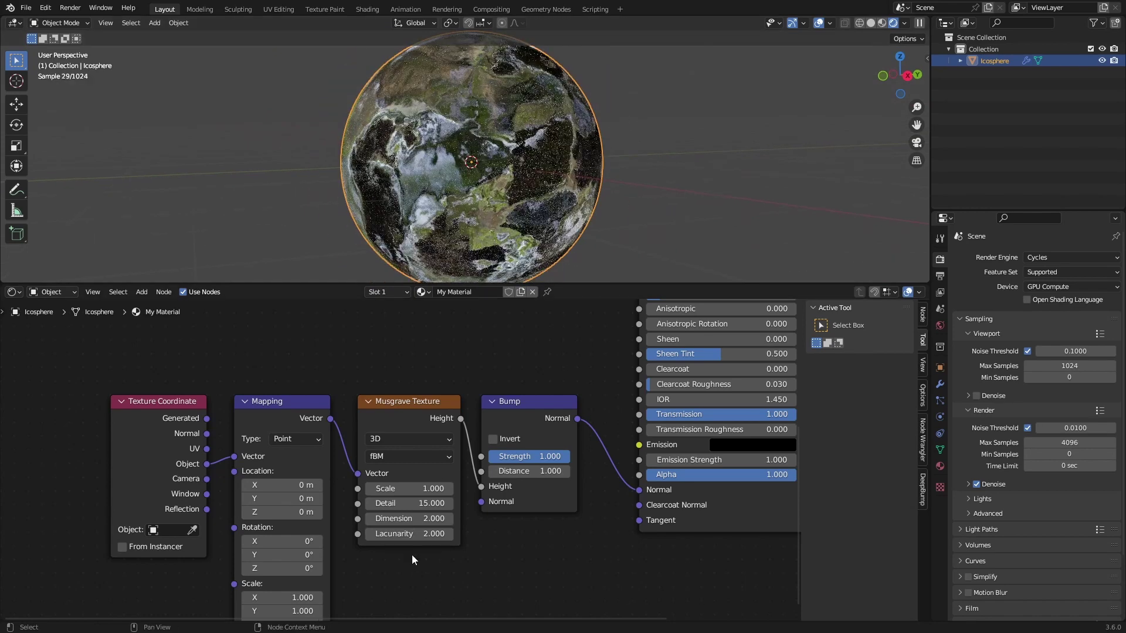
# Try Musgrave Dimension values of 1.2 and 1, and return the Dimension to 2
pyautogui.keyDown('shift'); pyautogui.moveTo(417, 517); pyautogui.dragTo(363, 518); pyautogui.keyUp('shift')
pyautogui.moveTo(534, 190)
pyautogui.mouseDown(button='middle')
pyautogui.moveTo(559, 165)
pyautogui.moveTo(534, 179)
pyautogui.mouseUp(button='middle')
pyautogui.scroll(2, 546, 161)
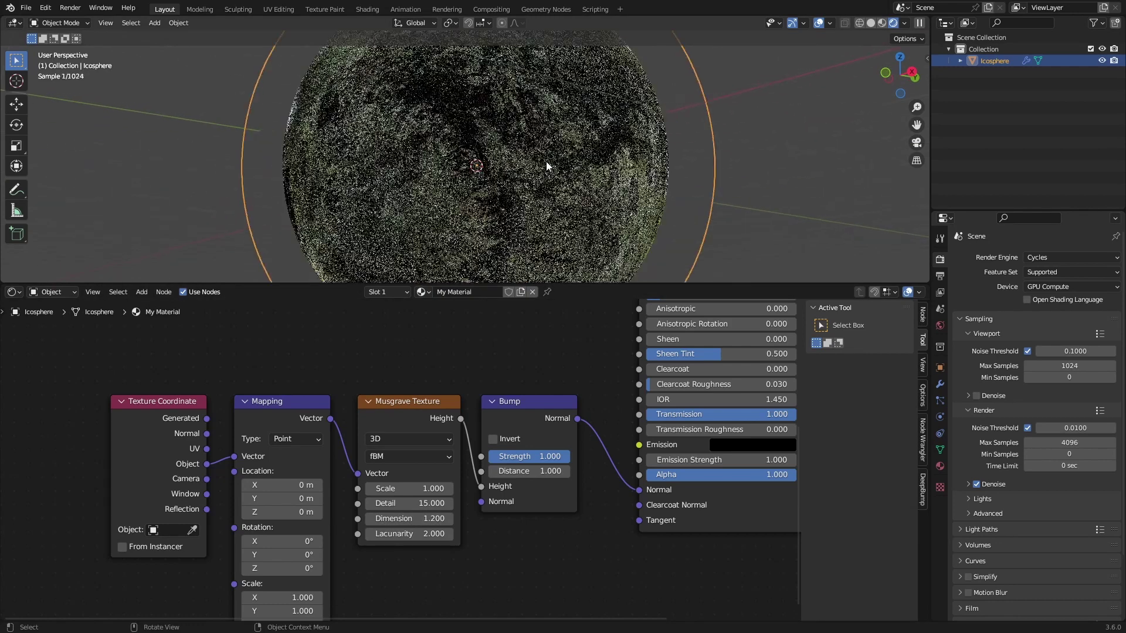
pyautogui.scroll(-2, 546, 161)
pyautogui.hotkey('alt', 'a')
pyautogui.click(409, 518)
pyautogui.write('1')
pyautogui.press('Return')
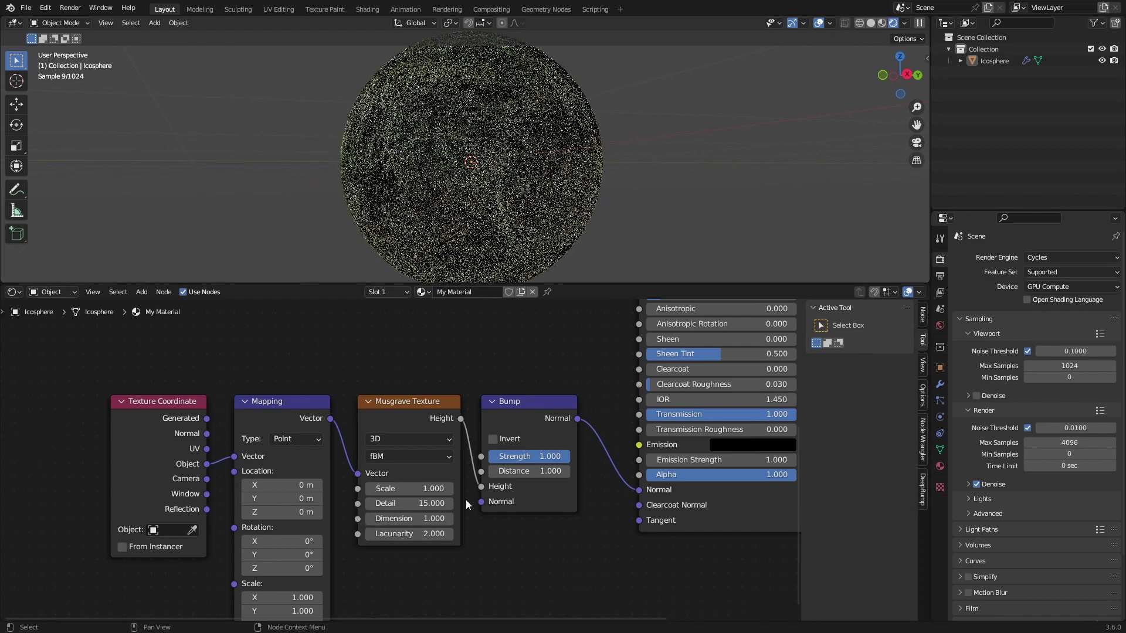
pyautogui.click(409, 519)
pyautogui.write('2')
pyautogui.press('Return')
# Add a plane, move it beside the icosphere, and assign My Material to it
pyautogui.moveTo(590, 174); pyautogui.dragTo(520, 170, button='middle')
pyautogui.scroll(-2, 519, 170)
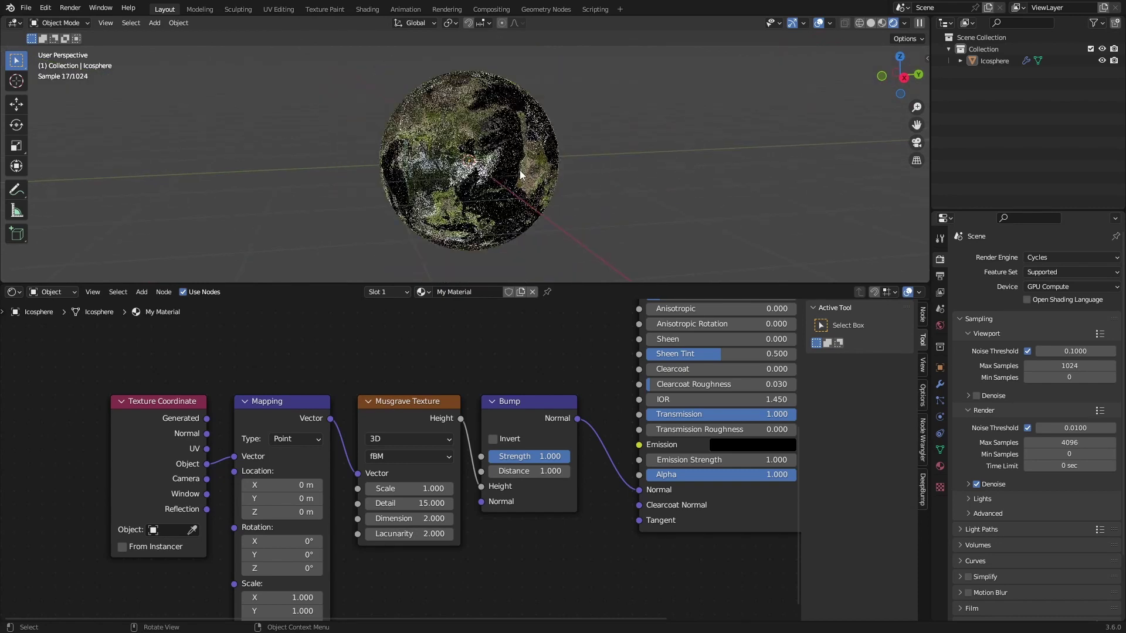
pyautogui.hotkey('shift', 'a')
pyautogui.moveTo(511, 201)
pyautogui.click(561, 204)
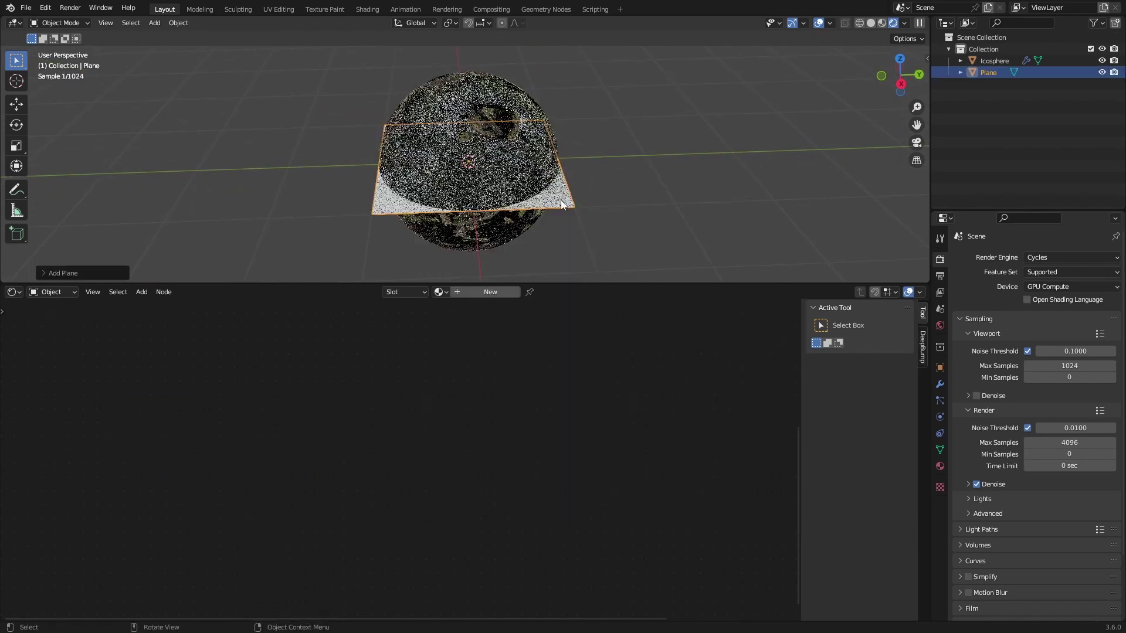
pyautogui.press('g')
pyautogui.press('x')
pyautogui.press('Return')
pyautogui.click(438, 291)
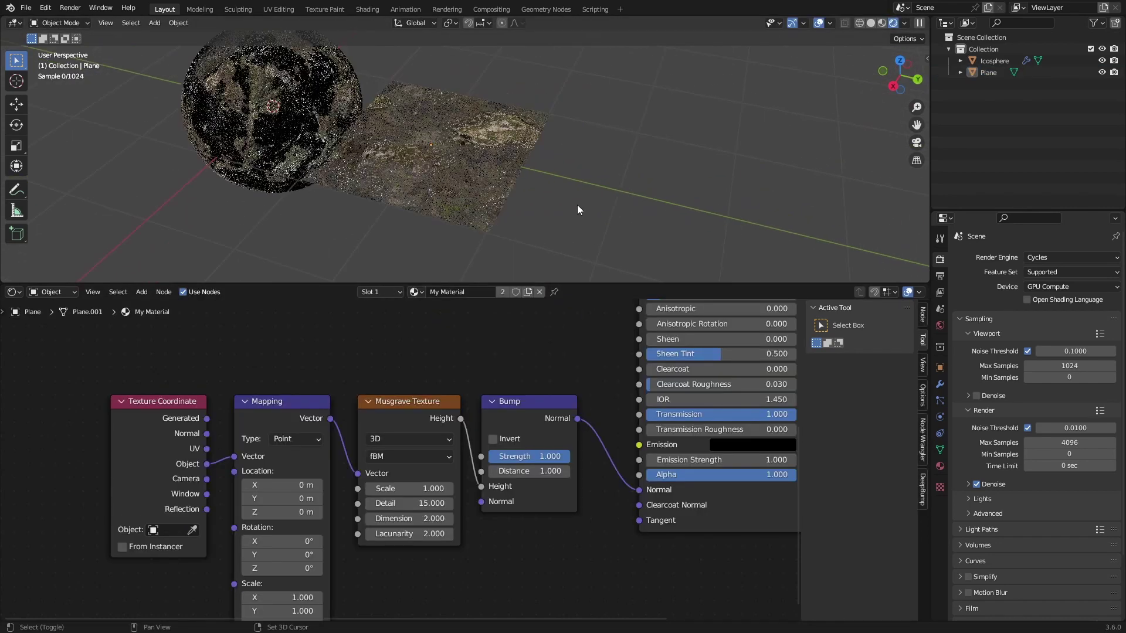
# Inspect the bump on the plane up close, and compare Bump strengths of 0 and 1
pyautogui.scroll(5, 424, 171)
pyautogui.moveTo(418, 171); pyautogui.dragTo(452, 199, button='middle')
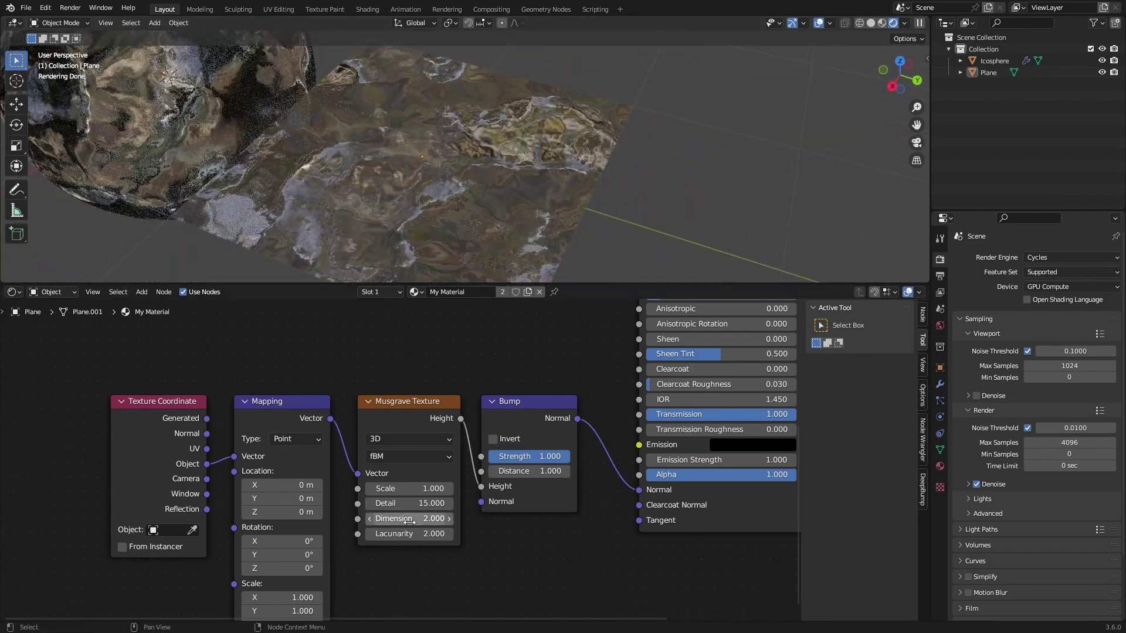
pyautogui.scroll(-5, 491, 182)
pyautogui.moveTo(492, 182)
pyautogui.mouseDown(button='middle')
pyautogui.moveTo(551, 146)
pyautogui.moveTo(507, 193)
pyautogui.mouseUp(button='middle')
pyautogui.scroll(3, 497, 211)
pyautogui.moveTo(552, 458); pyautogui.dragTo(466, 459)
pyautogui.moveTo(446, 188); pyautogui.dragTo(397, 242, button='middle')
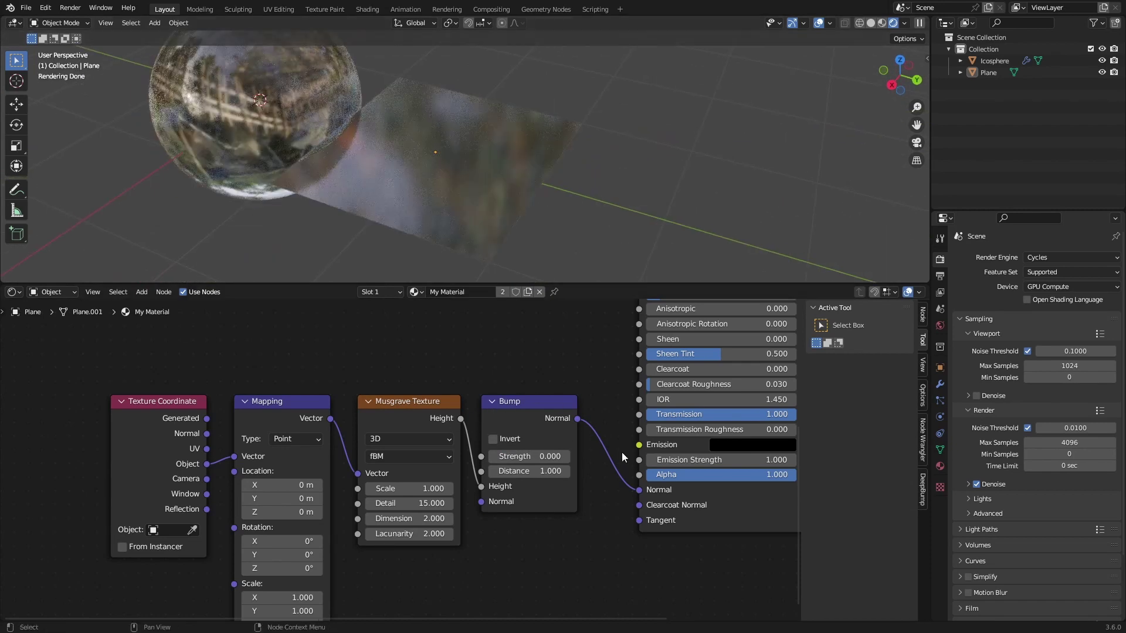
pyautogui.moveTo(516, 453); pyautogui.dragTo(563, 456)
pyautogui.moveTo(539, 227); pyautogui.dragTo(525, 221, button='middle')
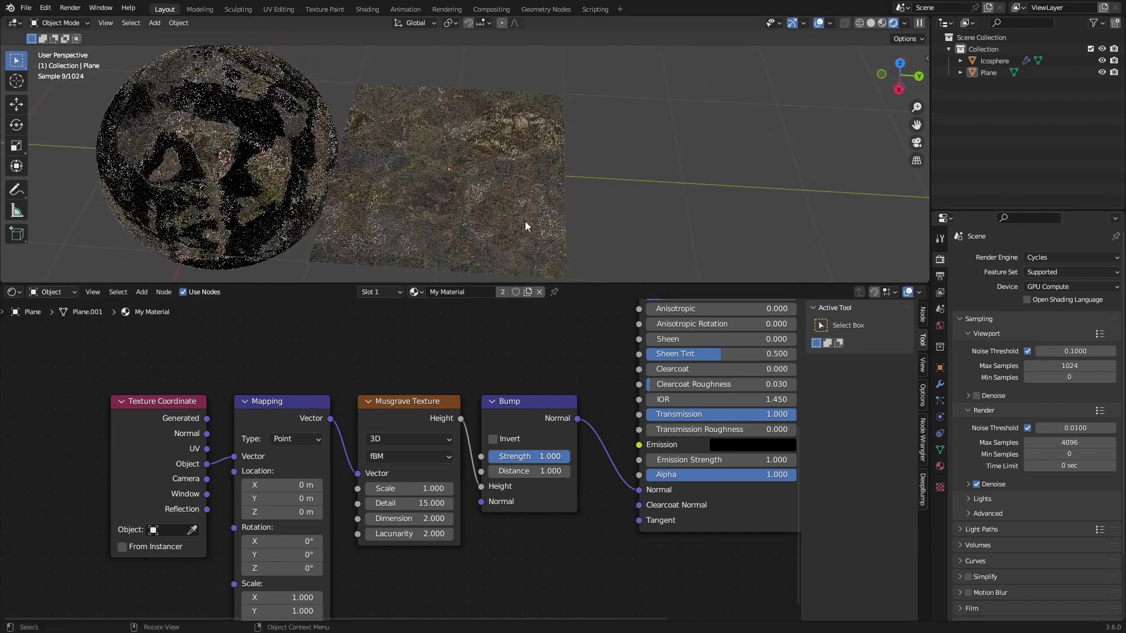
# Set the Bump node's Strength to 0.5
pyautogui.moveTo(558, 456); pyautogui.dragTo(524, 461)
pyautogui.click(524, 458)
pyautogui.write('0.5')
pyautogui.press('Return')
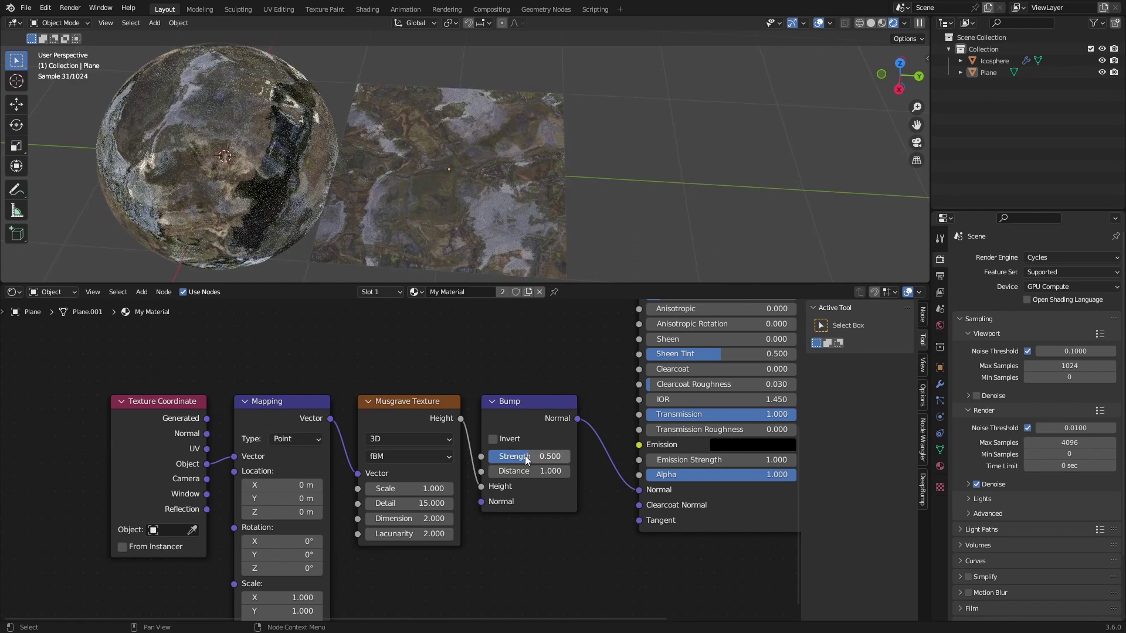
pyautogui.moveTo(533, 181); pyautogui.dragTo(496, 170, button='middle')
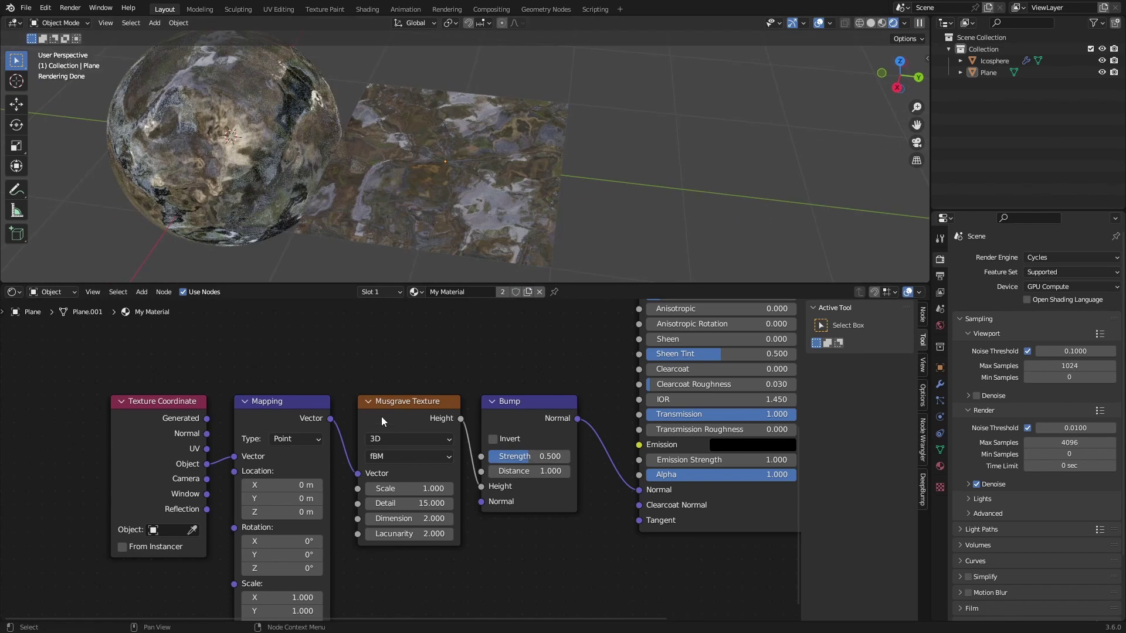
# Switch the Musgrave Texture's dimensions to 4D
pyautogui.click(410, 407)
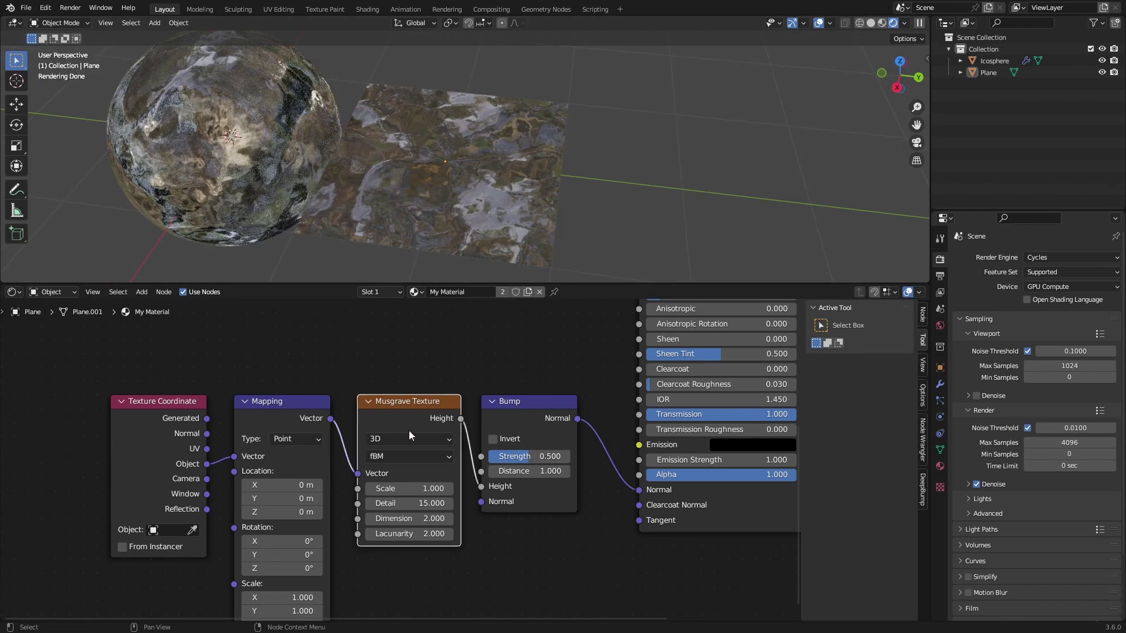
pyautogui.click(375, 440)
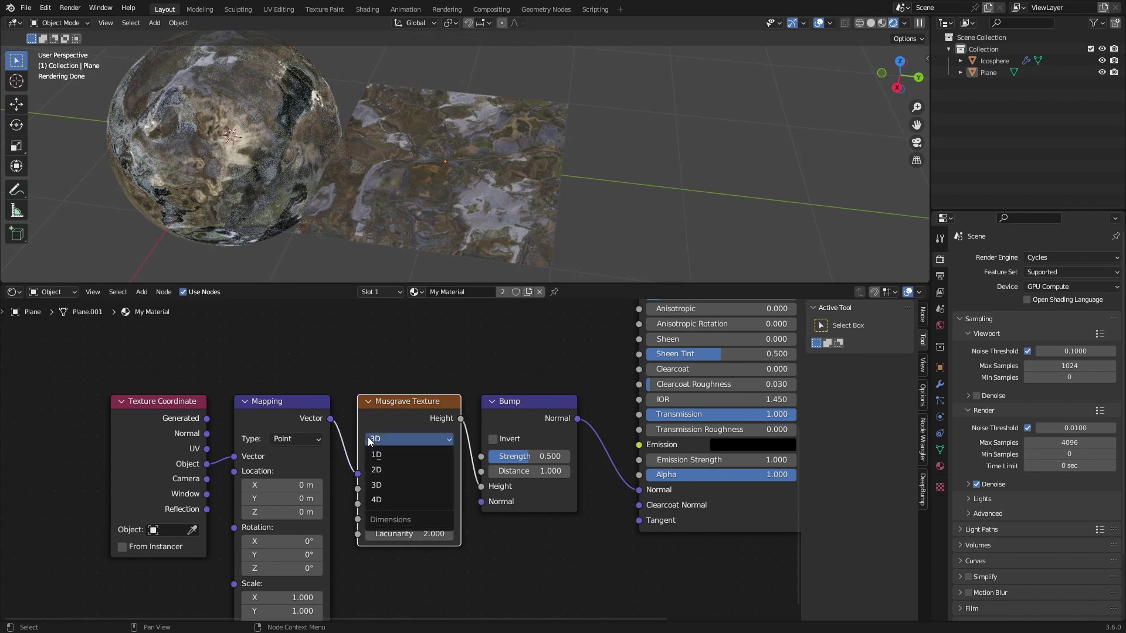
pyautogui.click(380, 504)
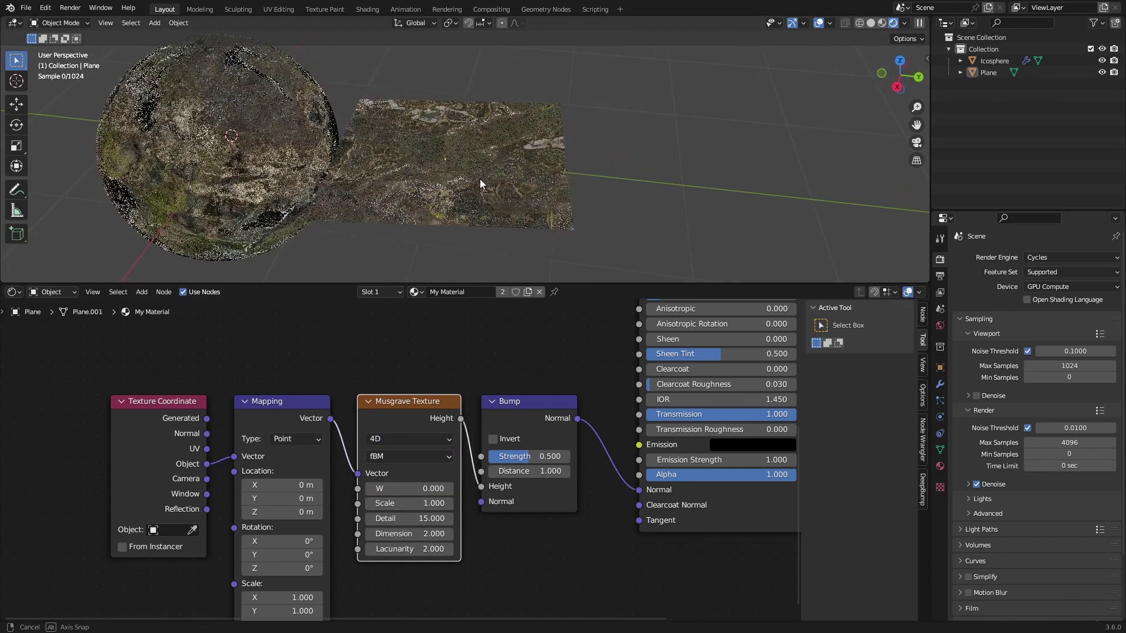
# Try shifting the 4D Musgrave pattern by varying its W value up to about 7.05, leaving W at 0
pyautogui.moveTo(480, 178); pyautogui.dragTo(463, 212, button='middle')
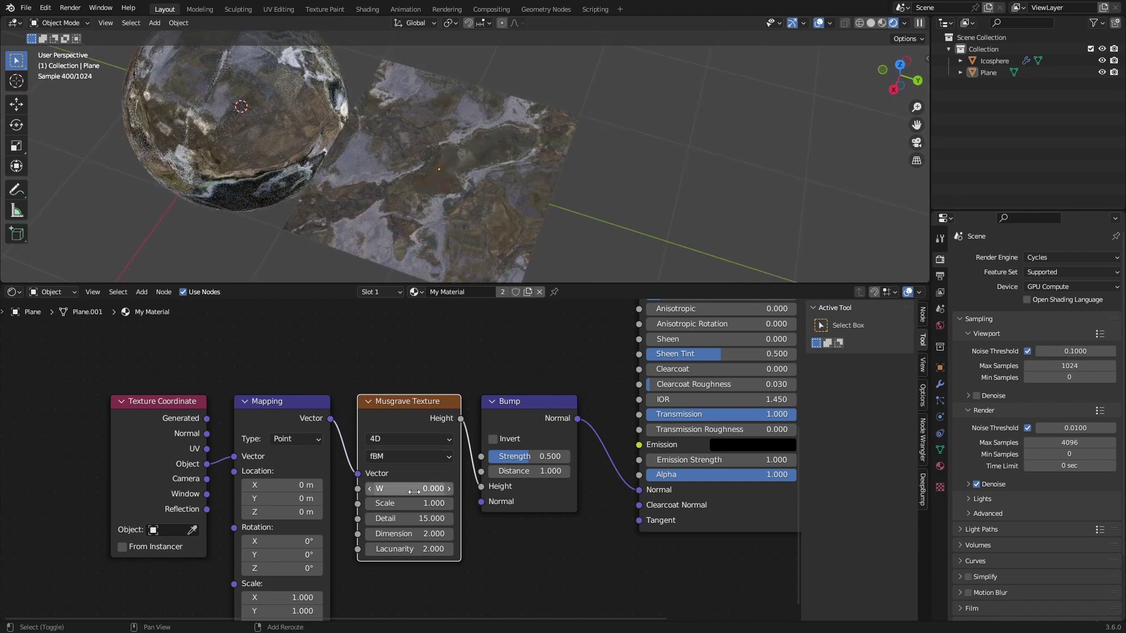
pyautogui.keyDown('shift'); pyautogui.moveTo(414, 492); pyautogui.dragTo(703, 491); pyautogui.keyUp('shift')
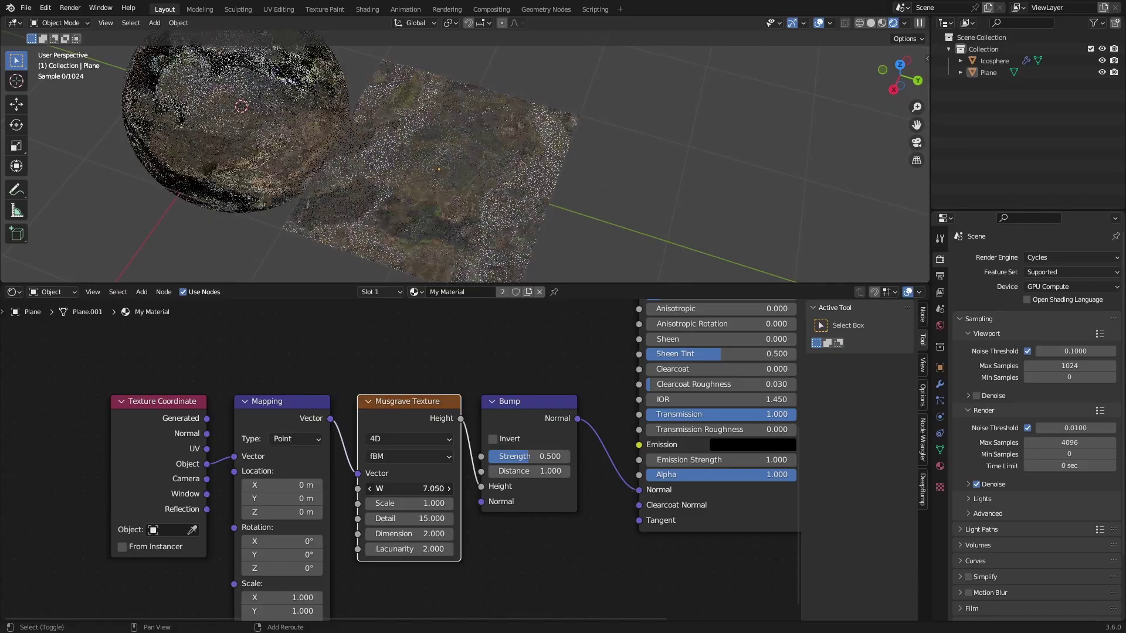
pyautogui.rightClick(410, 489)
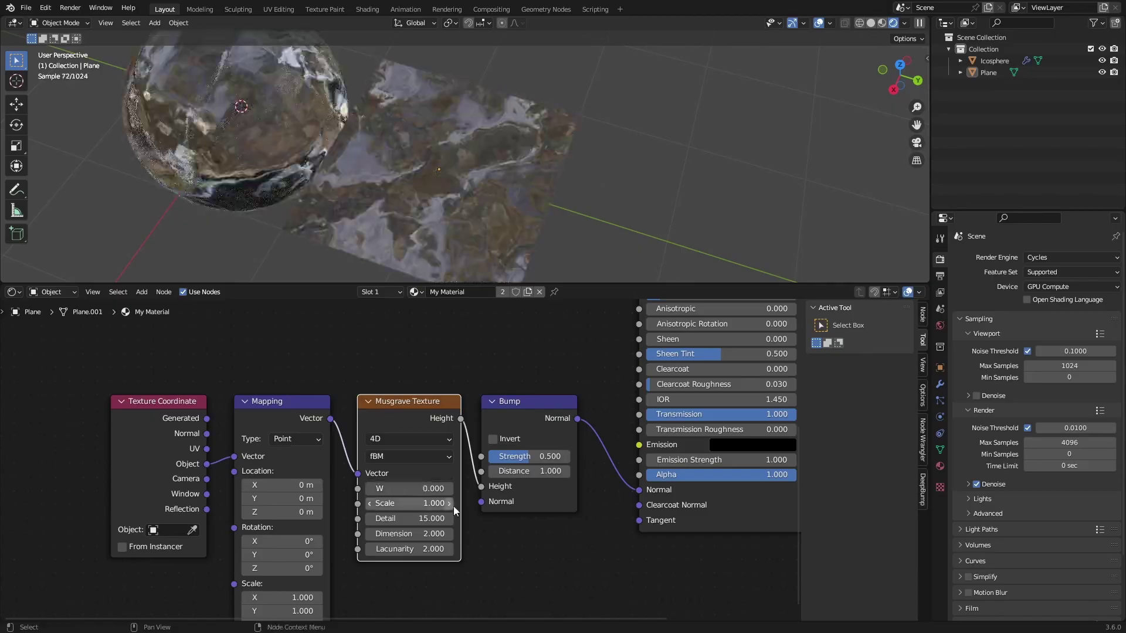
pyautogui.click(387, 441)
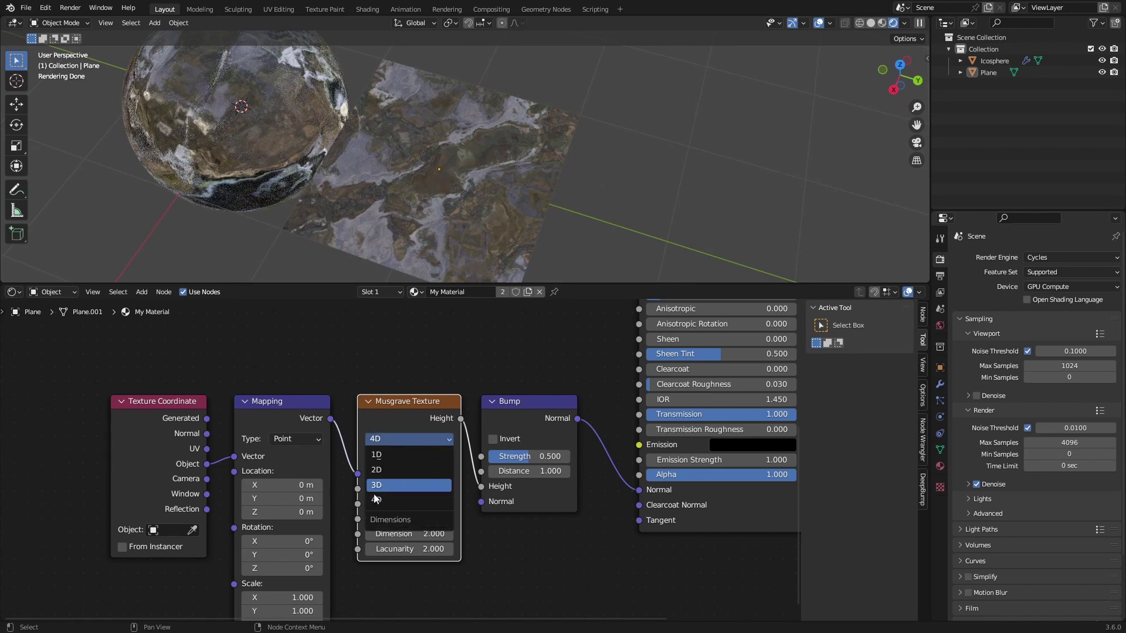
pyautogui.click(379, 500)
pyautogui.moveTo(387, 489); pyautogui.dragTo(527, 489)
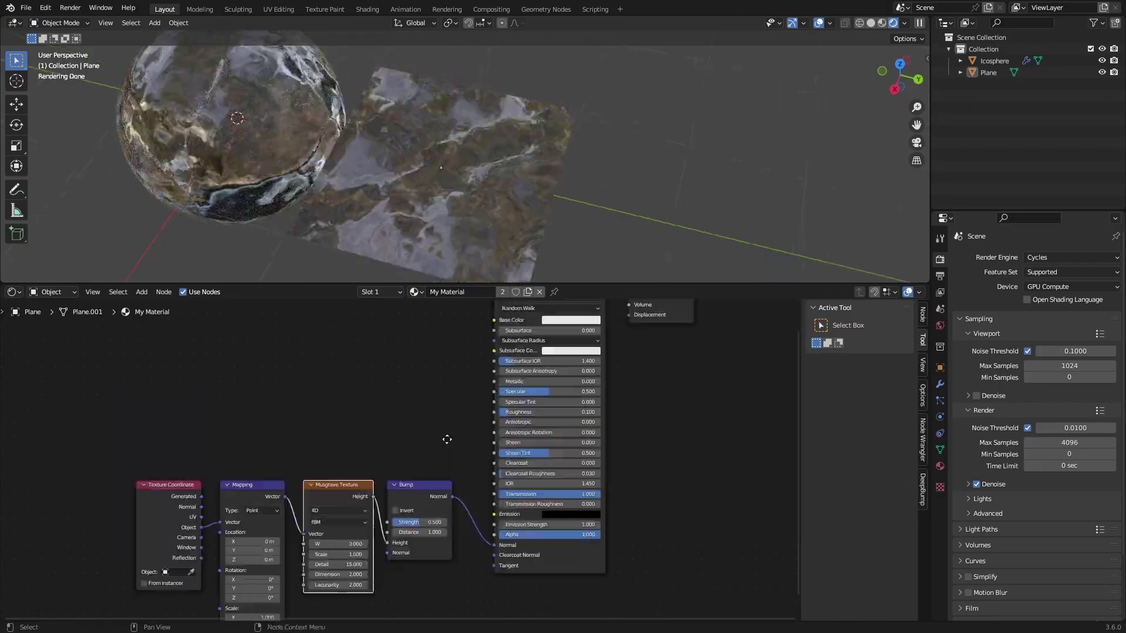
# Select the plane and try moving it near the icosphere
pyautogui.moveTo(448, 440)
pyautogui.mouseDown(button='middle')
pyautogui.moveTo(438, 473)
pyautogui.moveTo(454, 457)
pyautogui.mouseUp(button='middle')
pyautogui.scroll(-2, 437, 473)
pyautogui.moveTo(481, 202); pyautogui.dragTo(451, 203, button='middle')
pyautogui.click(460, 188)
pyautogui.press('g')
pyautogui.click(462, 229)
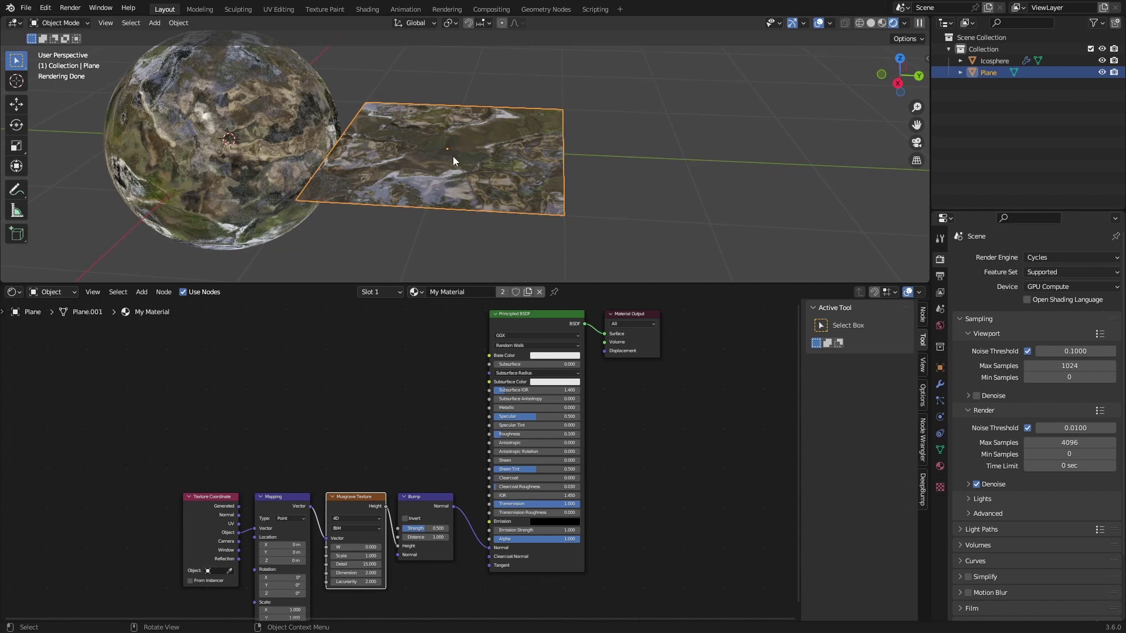
pyautogui.moveTo(427, 160); pyautogui.dragTo(415, 200, button='middle')
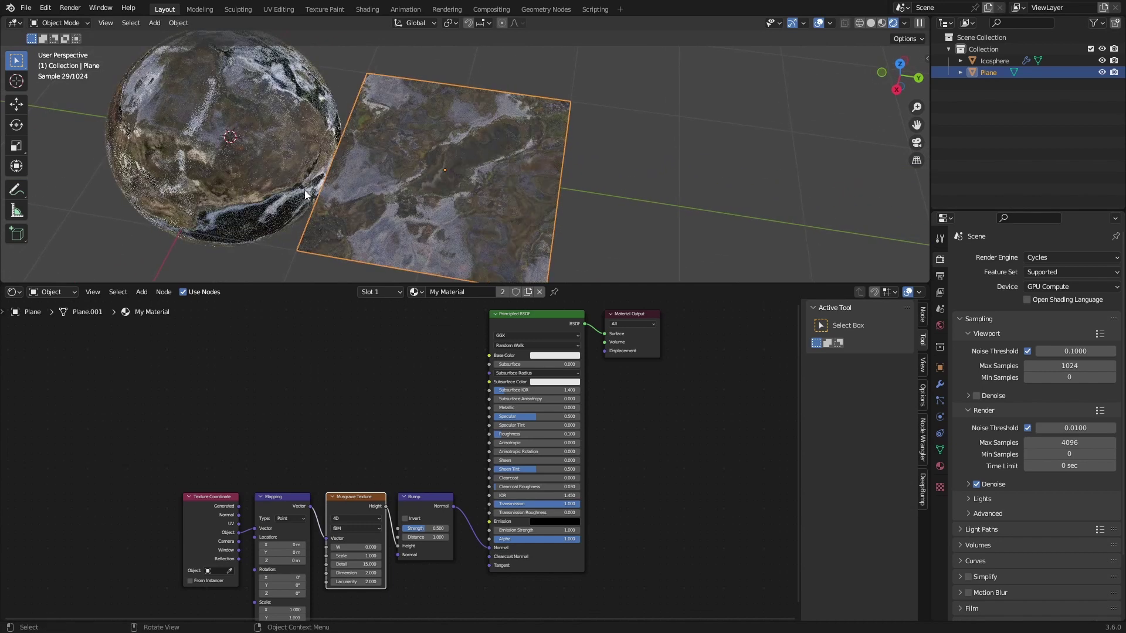
# Try a pale cyan Base Color on the Principled BSDF and settle on pure white with a Value of 1
pyautogui.click(554, 356)
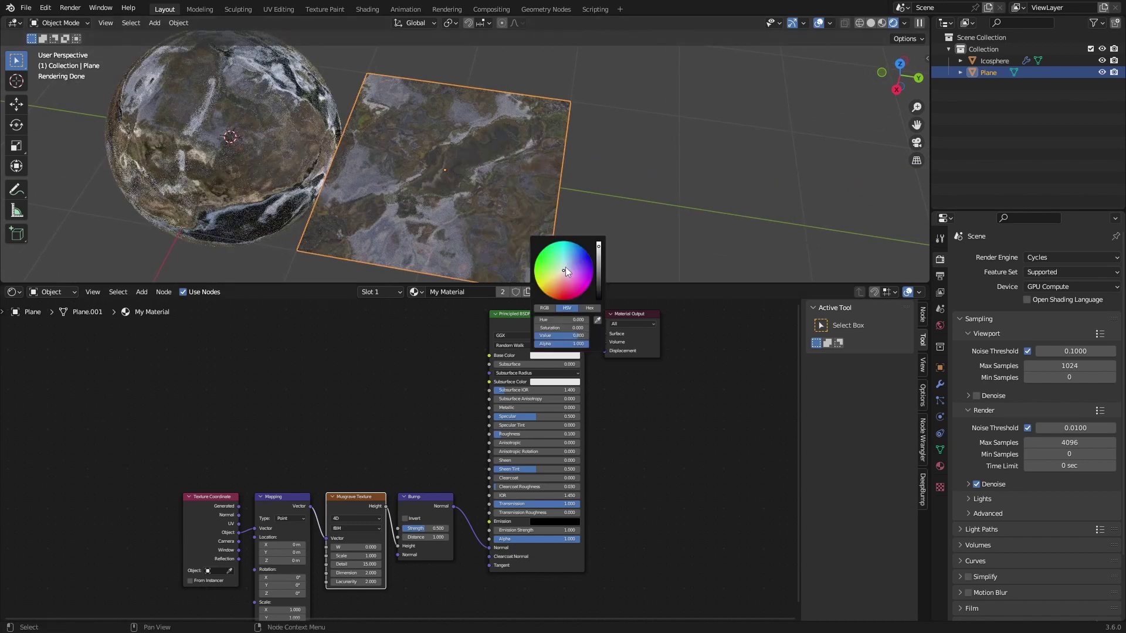
pyautogui.click(563, 267)
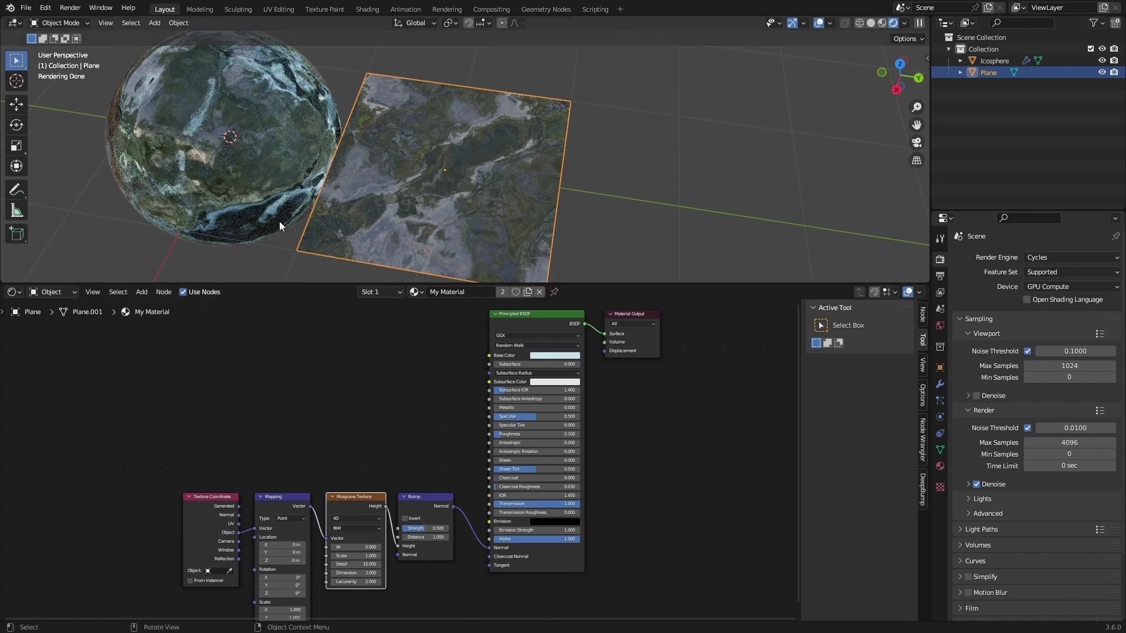
pyautogui.click(551, 357)
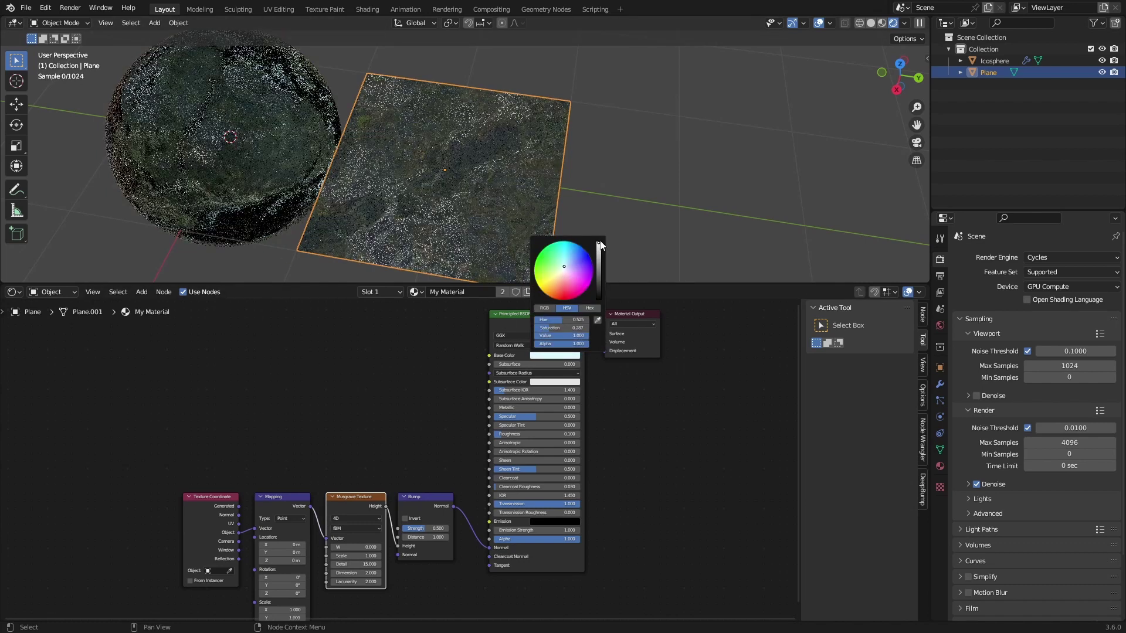
pyautogui.moveTo(567, 327); pyautogui.dragTo(509, 326)
pyautogui.moveTo(375, 204); pyautogui.dragTo(385, 166, button='middle')
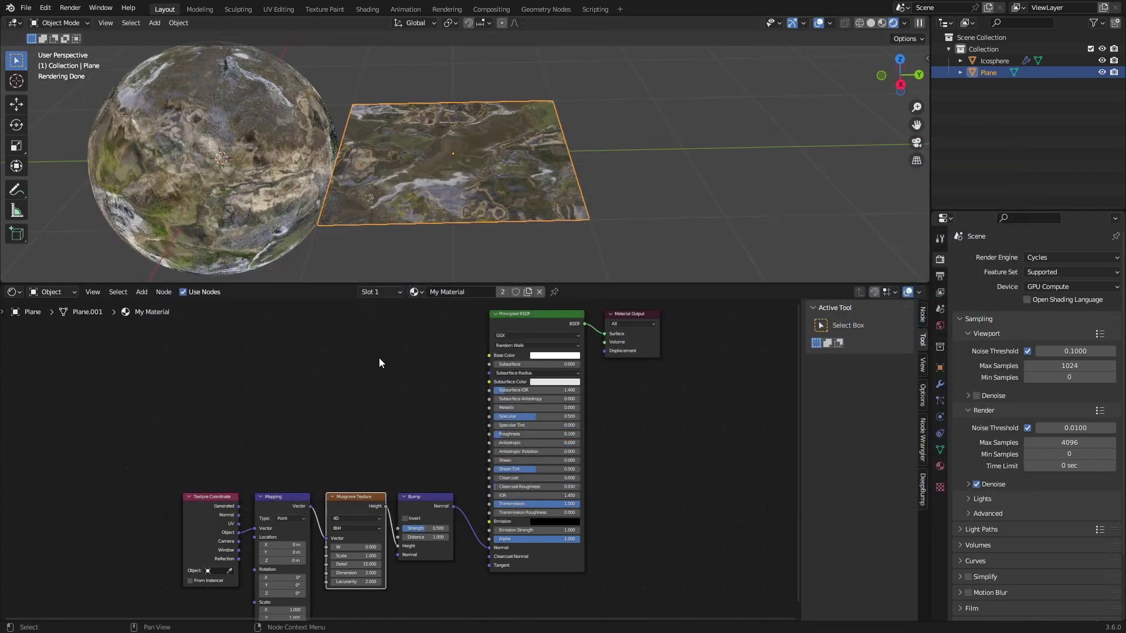
pyautogui.scroll(2, 379, 357)
pyautogui.scroll(3, 644, 509)
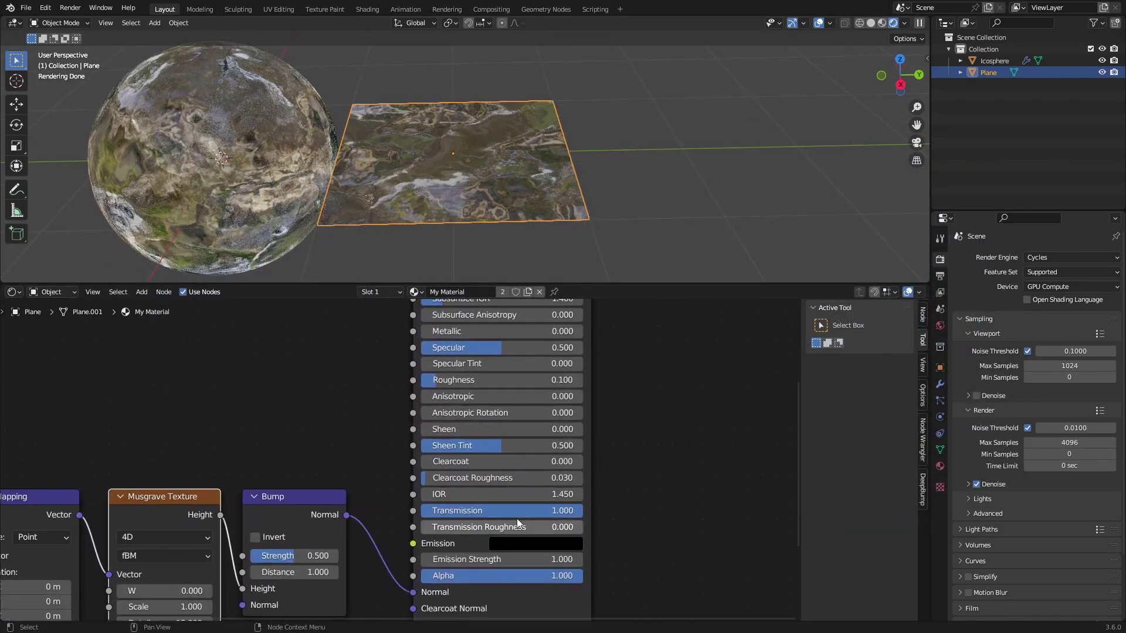
# Set the Principled BSDF's IOR to 1+1/3 and compare the result against an IOR of 1.45, keeping 1.333
pyautogui.moveTo(496, 537); pyautogui.dragTo(483, 497, button='middle')
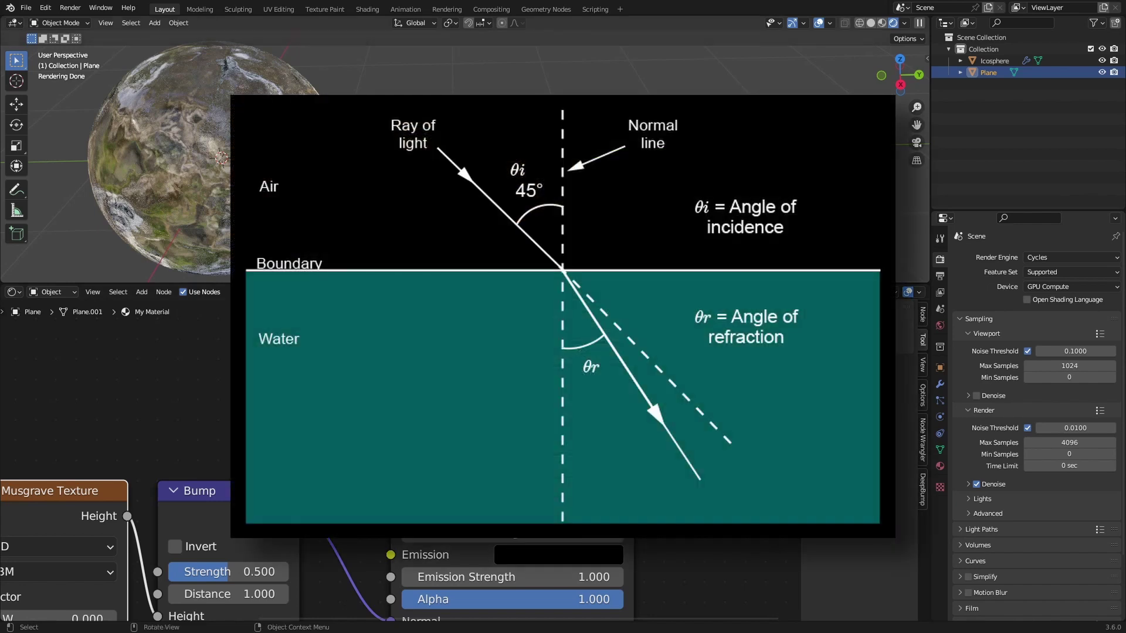
pyautogui.moveTo(410, 176); pyautogui.dragTo(537, 195, button='middle')
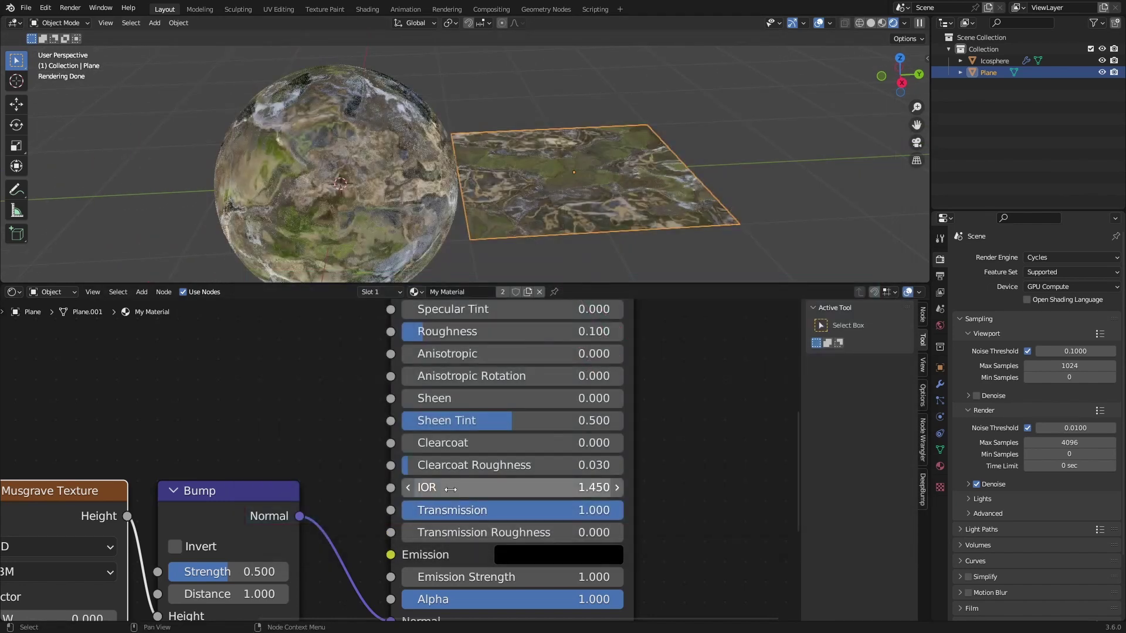
pyautogui.click(452, 489)
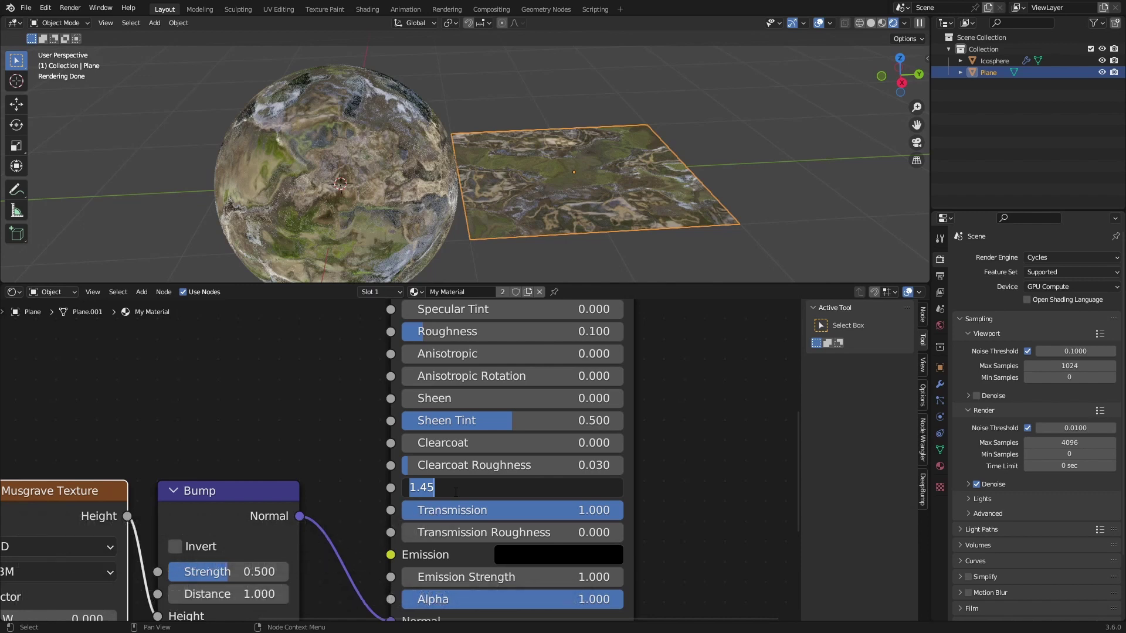
pyautogui.write('1+1/3')
pyautogui.press('Return')
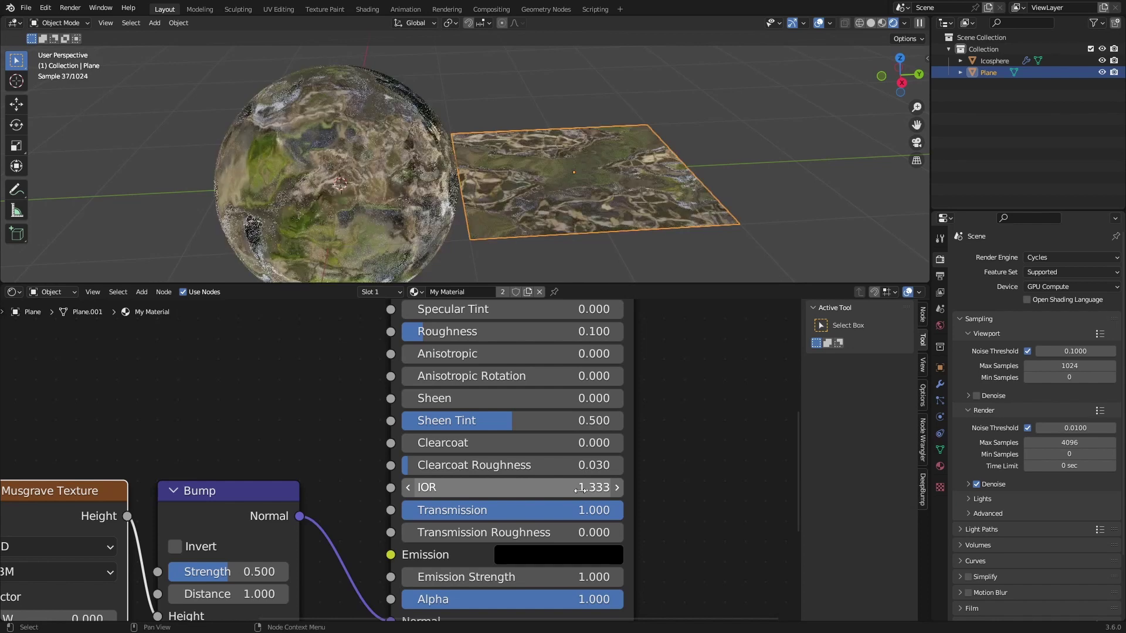
pyautogui.hotkey('ctrl', 'v')
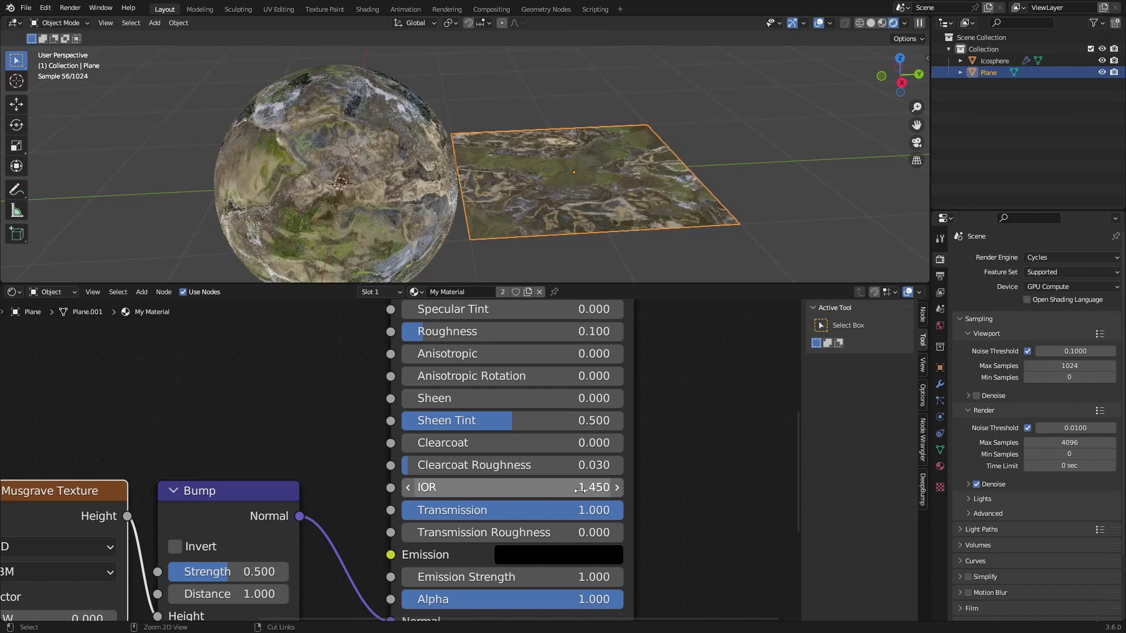
pyautogui.hotkey('ctrl', 'z')
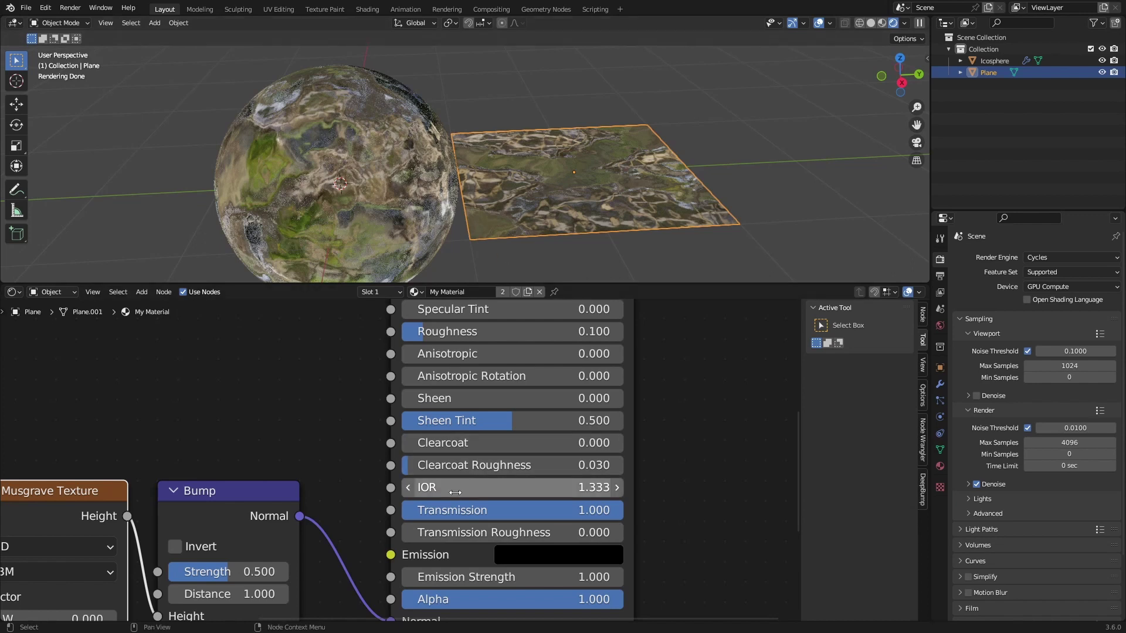
# Space out the Texture Coordinate, Mapping, Musgrave Texture and Bump nodes in front of the Principled BSDF
pyautogui.scroll(-4, 455, 493)
pyautogui.scroll(2, 485, 403)
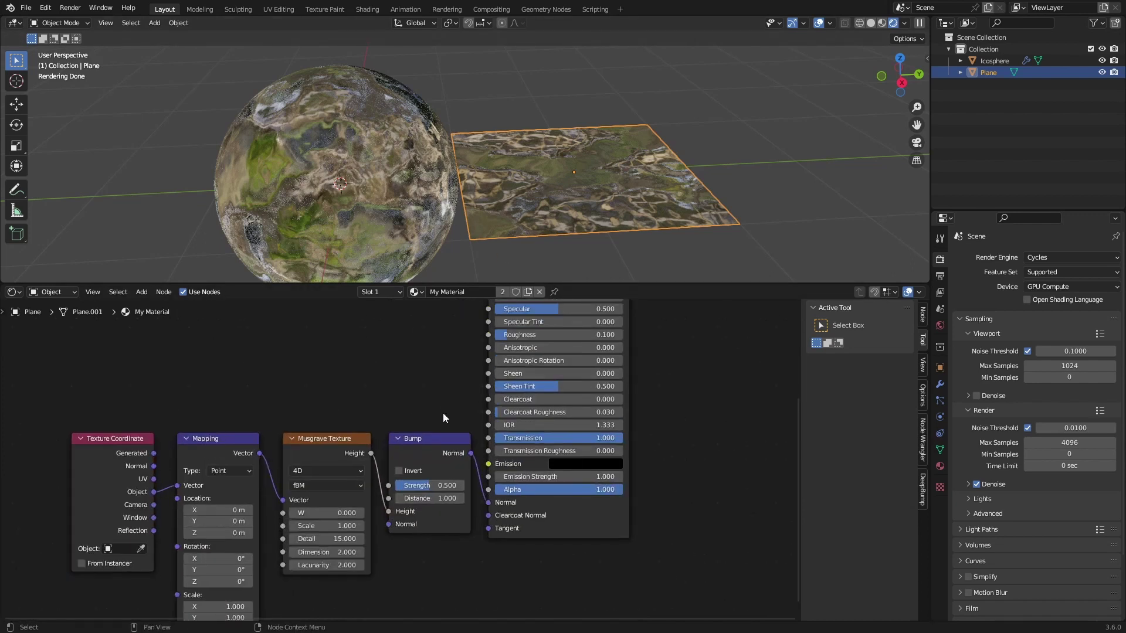
pyautogui.scroll(-3, 443, 413)
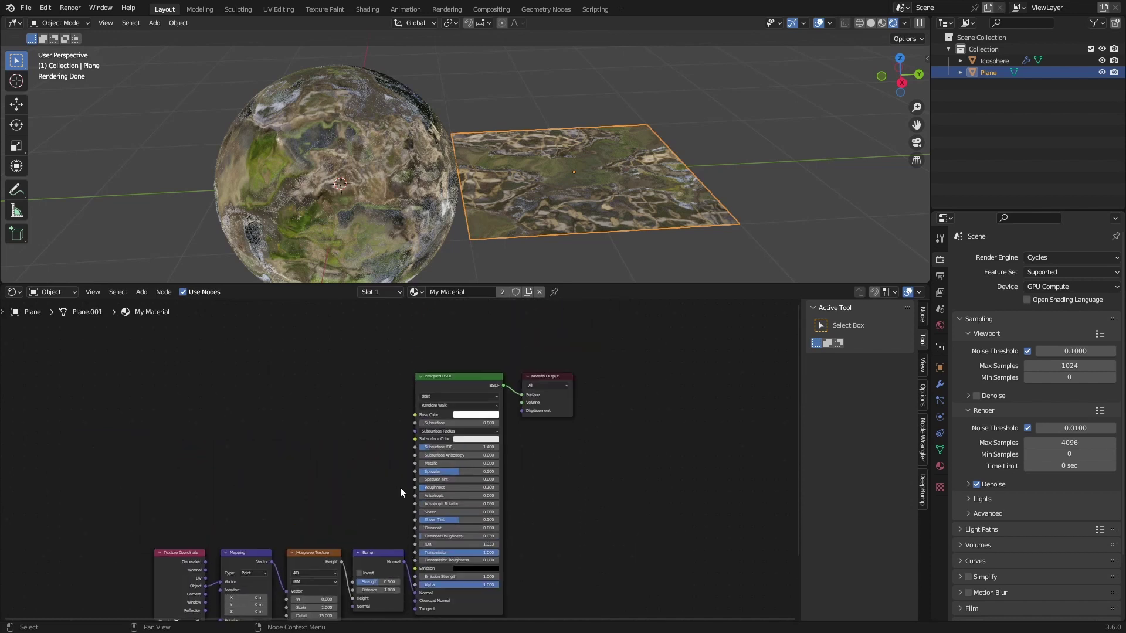
pyautogui.scroll(2, 400, 487)
pyautogui.moveTo(351, 564); pyautogui.dragTo(479, 403, button='middle')
pyautogui.moveTo(492, 393); pyautogui.dragTo(236, 518)
pyautogui.press('g')
pyautogui.click(417, 510)
pyautogui.moveTo(415, 394); pyautogui.dragTo(183, 511)
pyautogui.press('g')
pyautogui.click(176, 510)
pyautogui.moveTo(303, 360); pyautogui.dragTo(168, 519)
pyautogui.press('g')
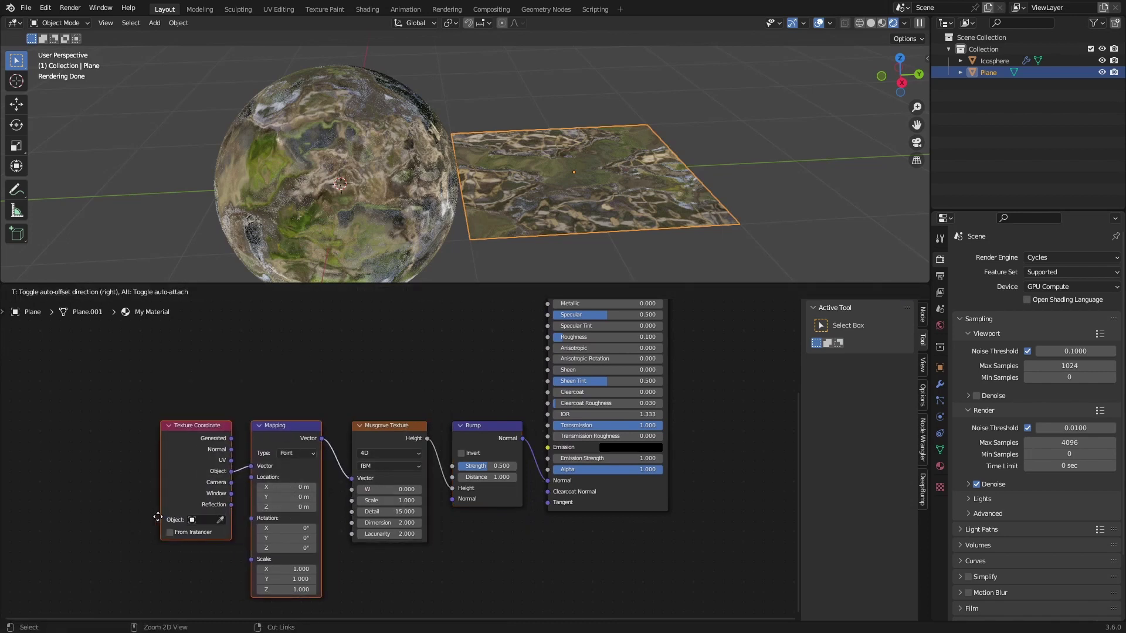
pyautogui.keyDown('ctrl'); pyautogui.click(159, 517); pyautogui.keyUp('ctrl')
pyautogui.hotkey('ctrl', 'z')
pyautogui.click(338, 399)
pyautogui.press('Home')
# Move all nodes except the Material Output away together to open a wide gap before it
pyautogui.moveTo(480, 341); pyautogui.dragTo(181, 604)
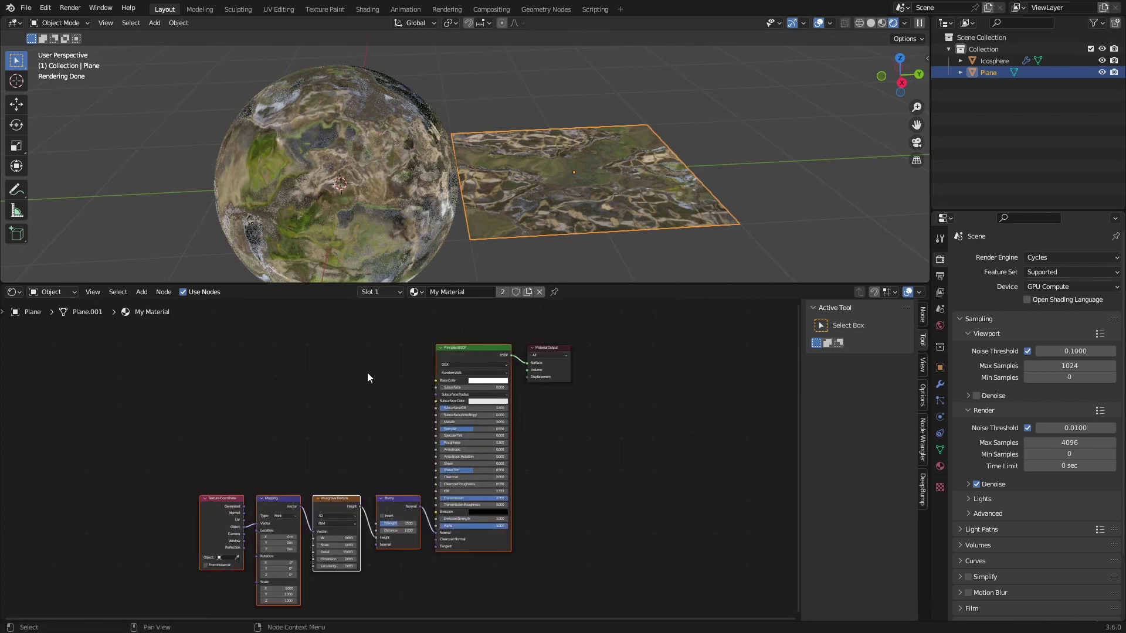
pyautogui.press('g')
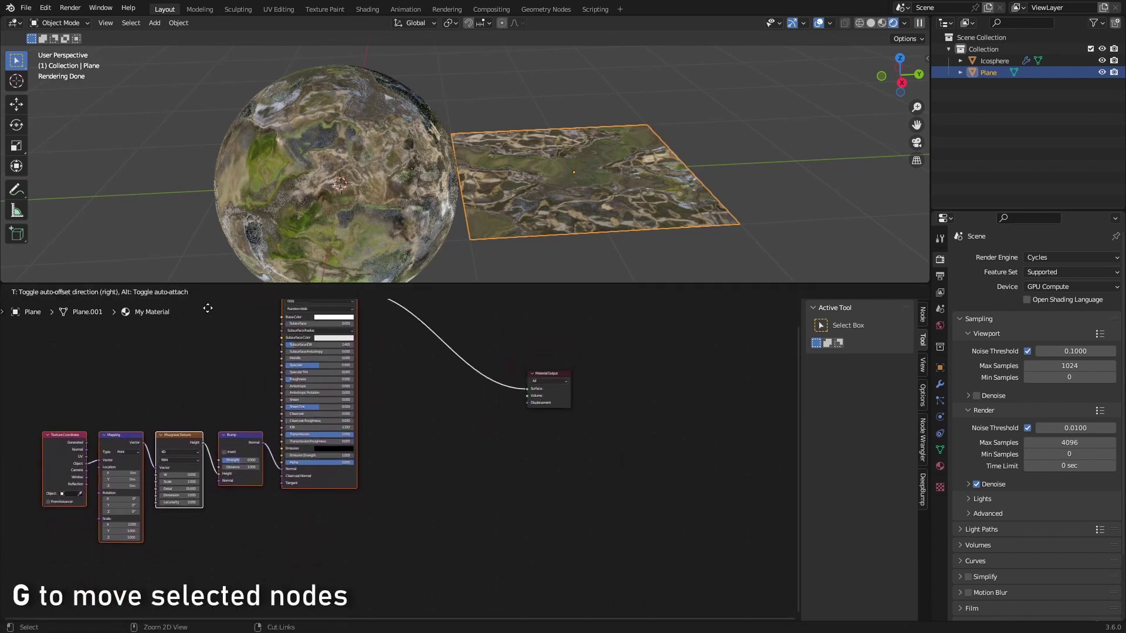
pyautogui.click(213, 349)
pyautogui.click(449, 428)
# Duplicate the Principled BSDF node and place the unconnected copy lower in the node tree
pyautogui.moveTo(681, 183); pyautogui.dragTo(551, 234, button='middle')
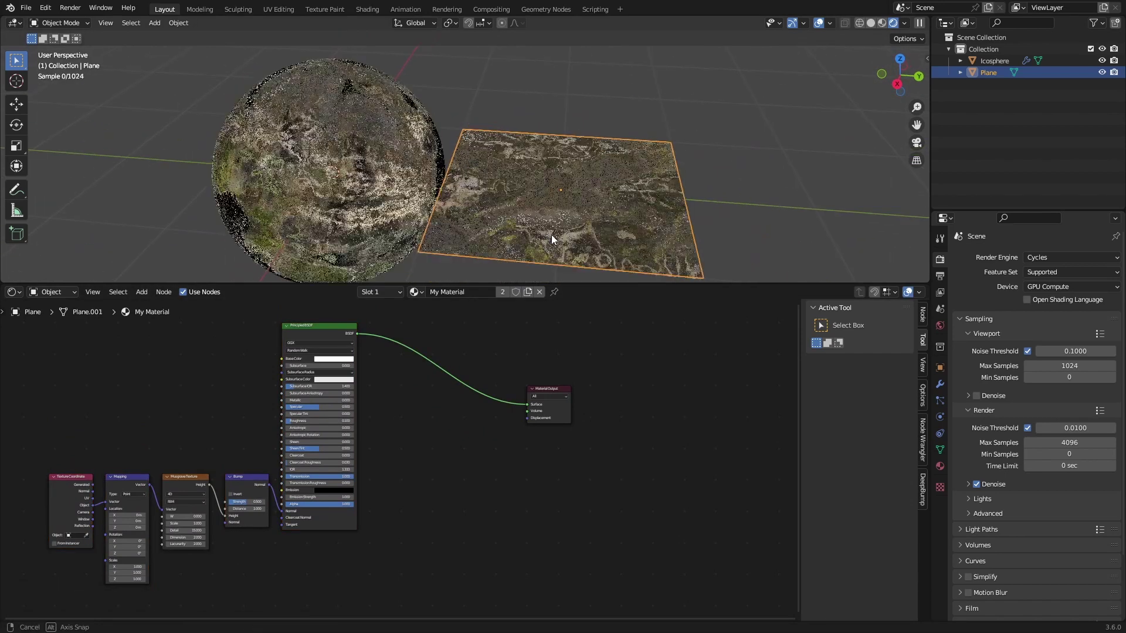
pyautogui.moveTo(417, 439); pyautogui.dragTo(360, 418, button='middle')
pyautogui.scroll(2, 361, 418)
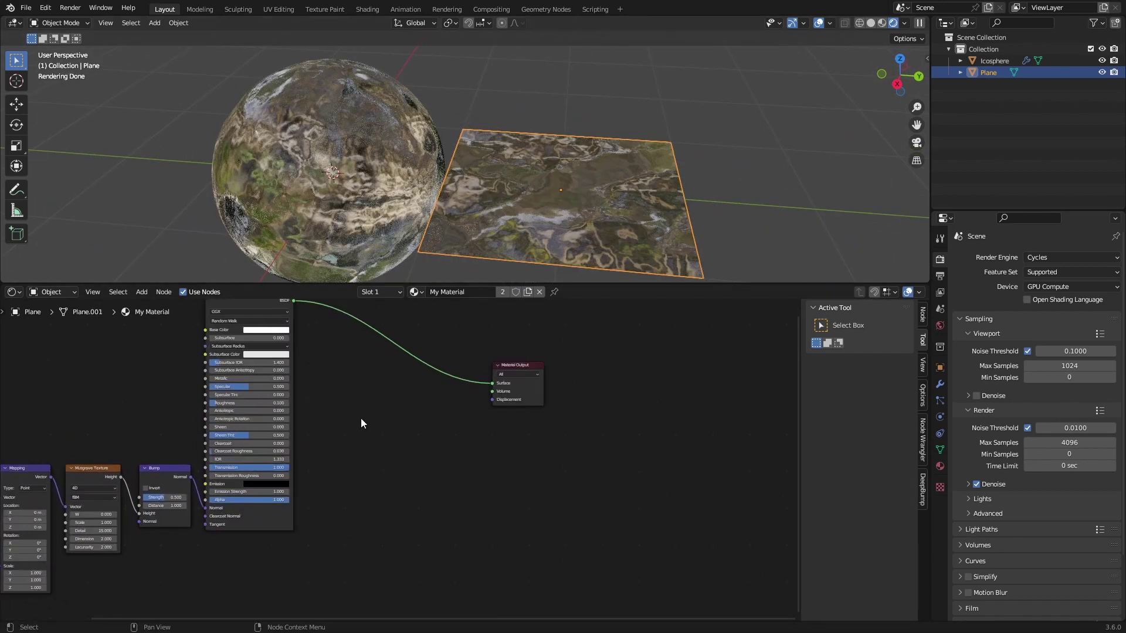
pyautogui.moveTo(304, 339); pyautogui.dragTo(312, 363, button='middle')
pyautogui.click(252, 321)
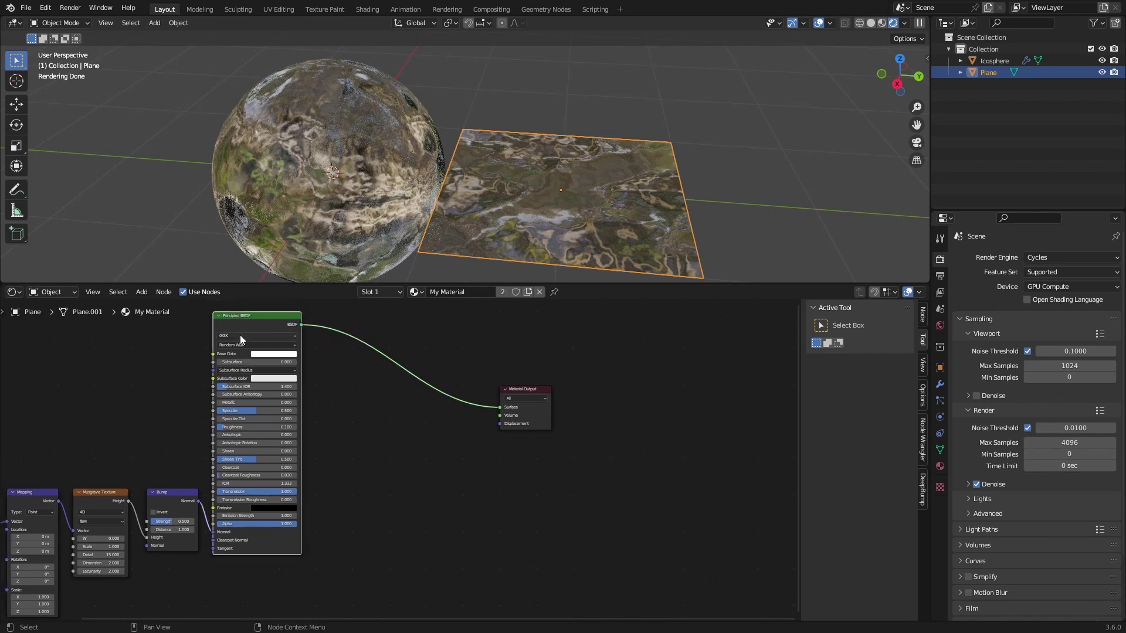
pyautogui.hotkey('shift', 'd')
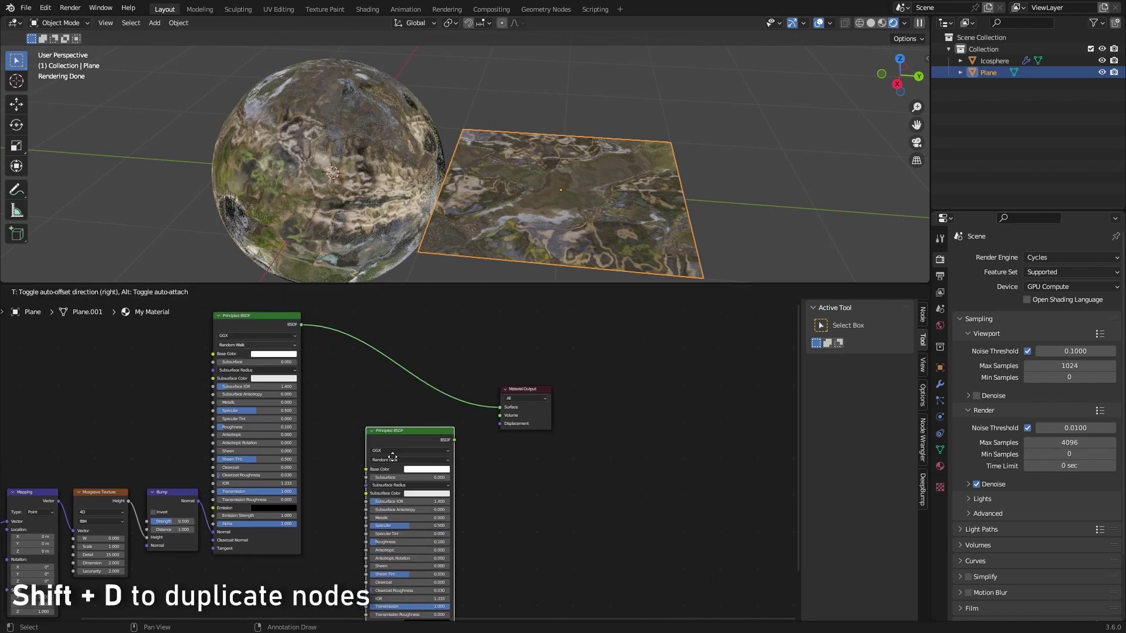
pyautogui.click(380, 491)
pyautogui.moveTo(380, 491); pyautogui.dragTo(451, 380, button='middle')
# Set the duplicated Principled BSDF's Transmission to 0 and its IOR to 1.45
pyautogui.scroll(6, 460, 457)
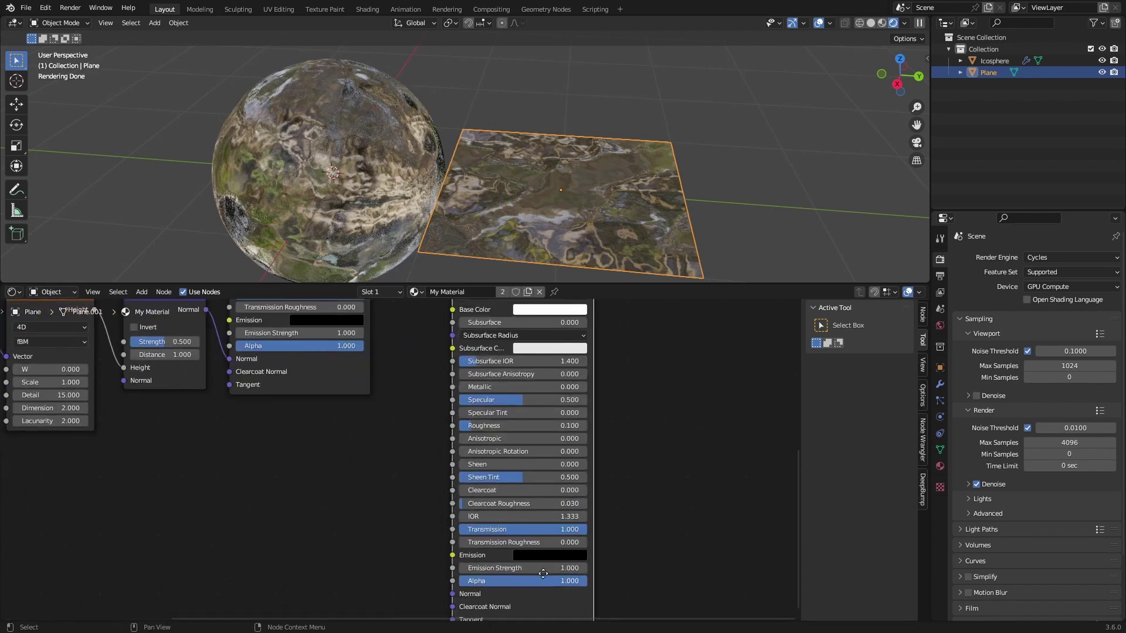
pyautogui.moveTo(543, 574); pyautogui.dragTo(505, 527, button='middle')
pyautogui.scroll(1, 504, 528)
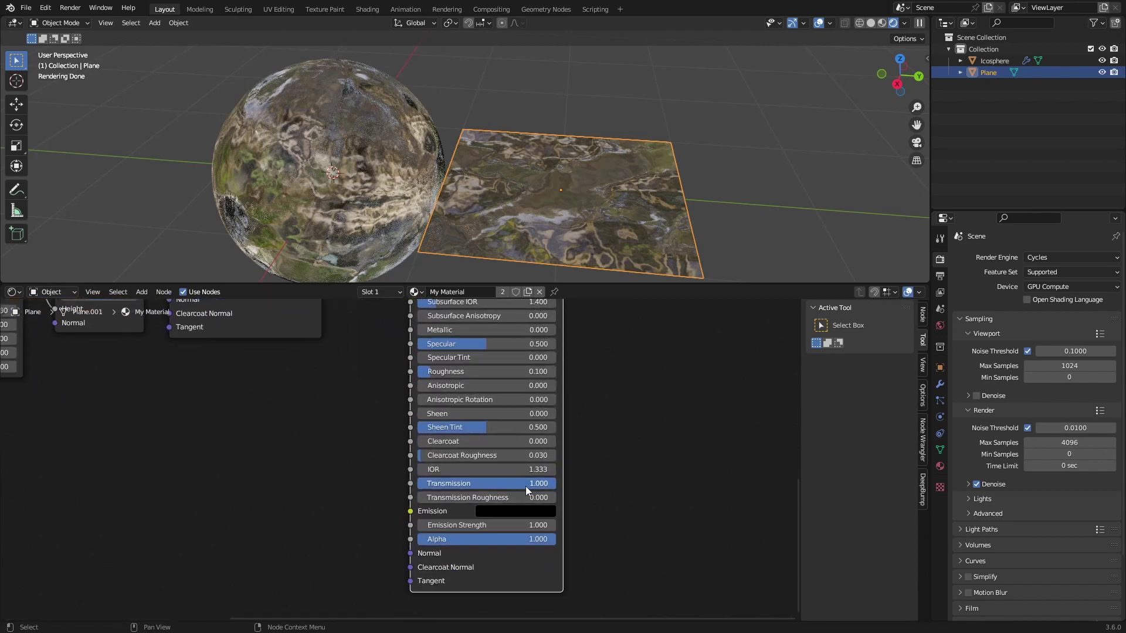
pyautogui.moveTo(518, 484); pyautogui.dragTo(417, 483)
pyautogui.scroll(-3, 447, 553)
pyautogui.moveTo(498, 484); pyautogui.dragTo(473, 510, button='middle')
pyautogui.scroll(1, 447, 553)
pyautogui.doubleClick(417, 502)
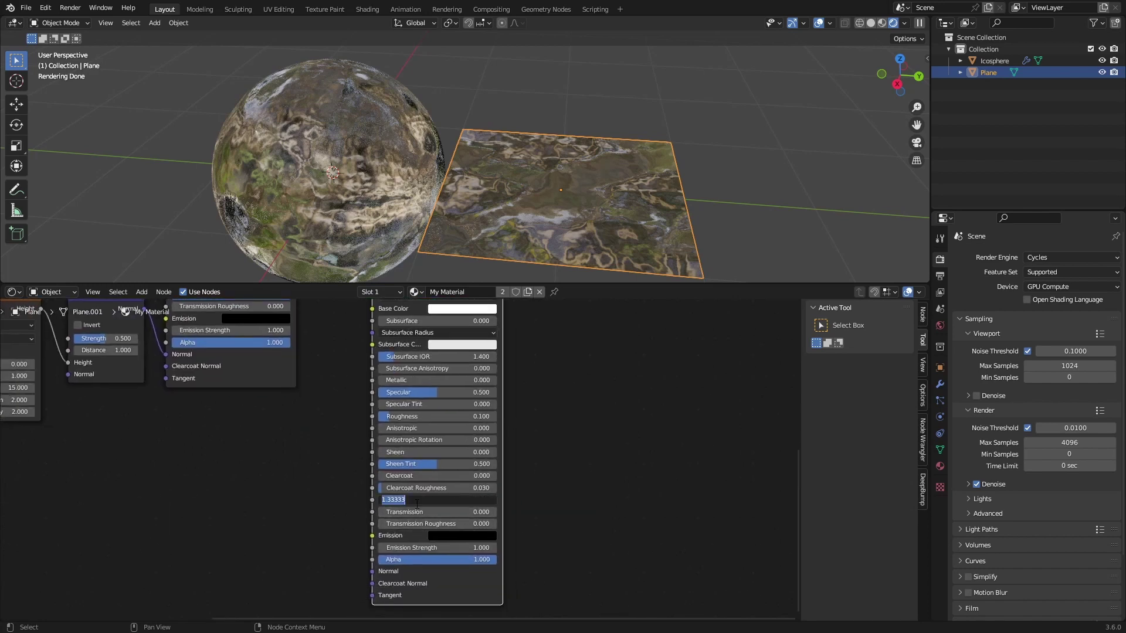
pyautogui.press('Return')
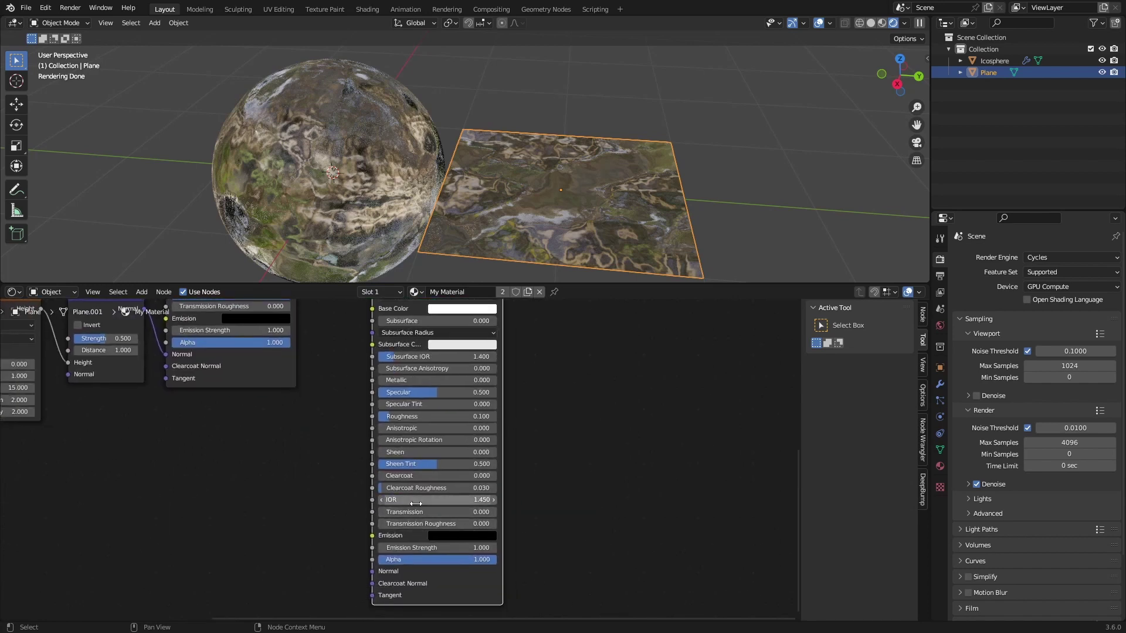
# Set the duplicated Principled BSDF's Roughness to 1 and its Base Color to bright green
pyautogui.moveTo(397, 420); pyautogui.dragTo(503, 419)
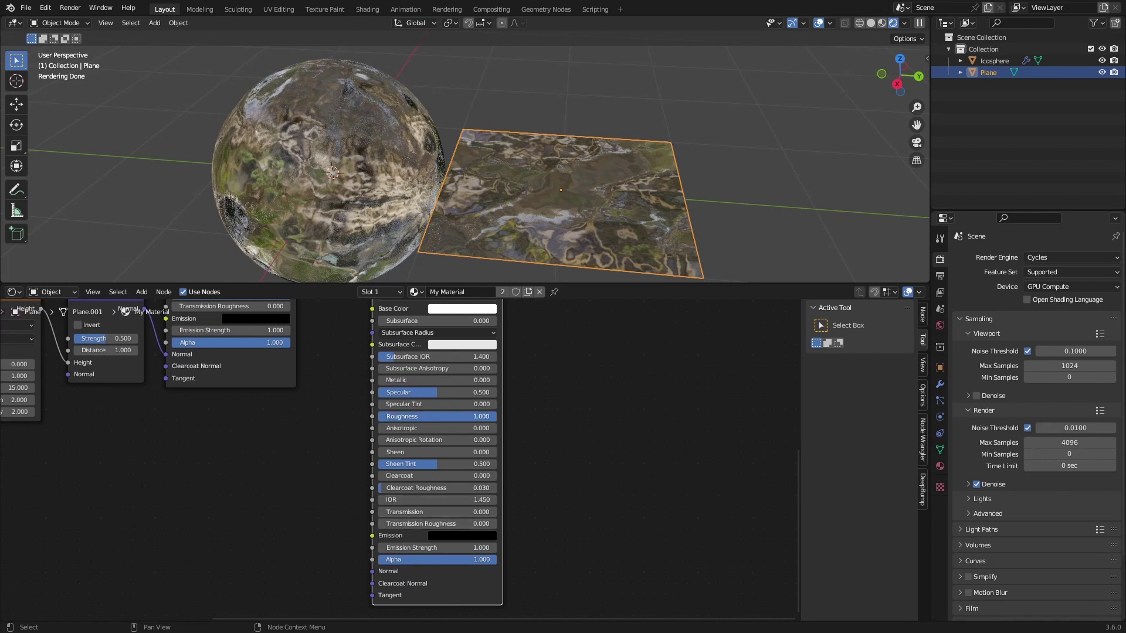
pyautogui.moveTo(470, 319); pyautogui.dragTo(466, 428, button='middle')
pyautogui.click(462, 417)
pyautogui.moveTo(469, 301); pyautogui.dragTo(460, 290)
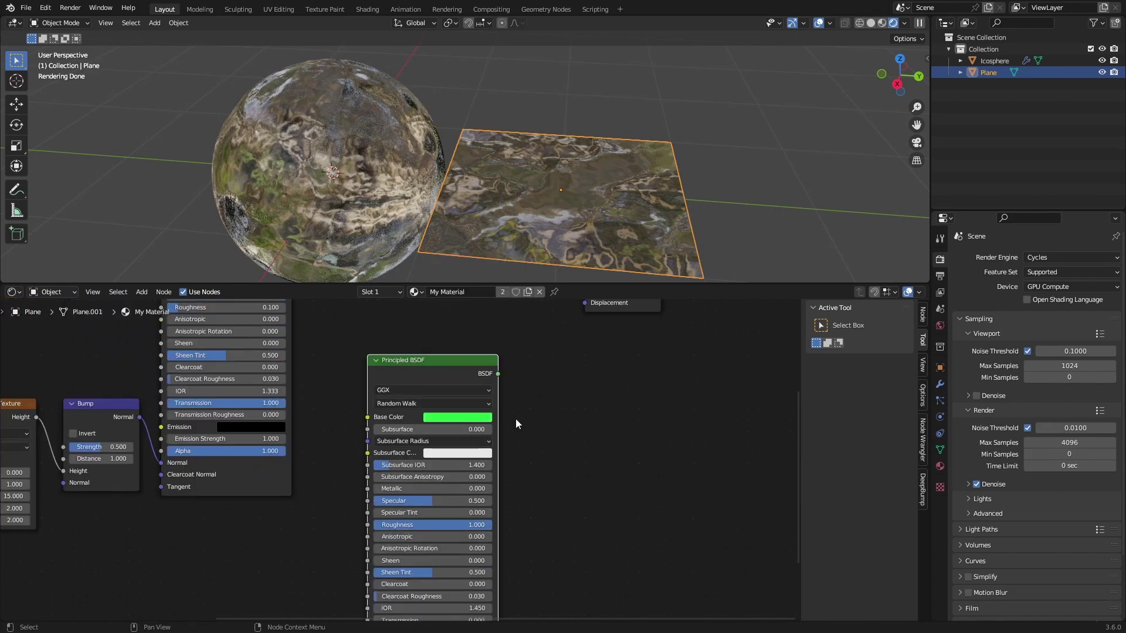
# Position the green Principled BSDF directly beneath the original glass Principled BSDF
pyautogui.moveTo(514, 423); pyautogui.dragTo(490, 513, button='middle')
pyautogui.scroll(-1, 468, 407)
pyautogui.moveTo(398, 453); pyautogui.dragTo(222, 584)
pyautogui.scroll(-10, 354, 497)
pyautogui.moveTo(229, 587); pyautogui.dragTo(410, 510, button='middle')
pyautogui.scroll(6, 387, 542)
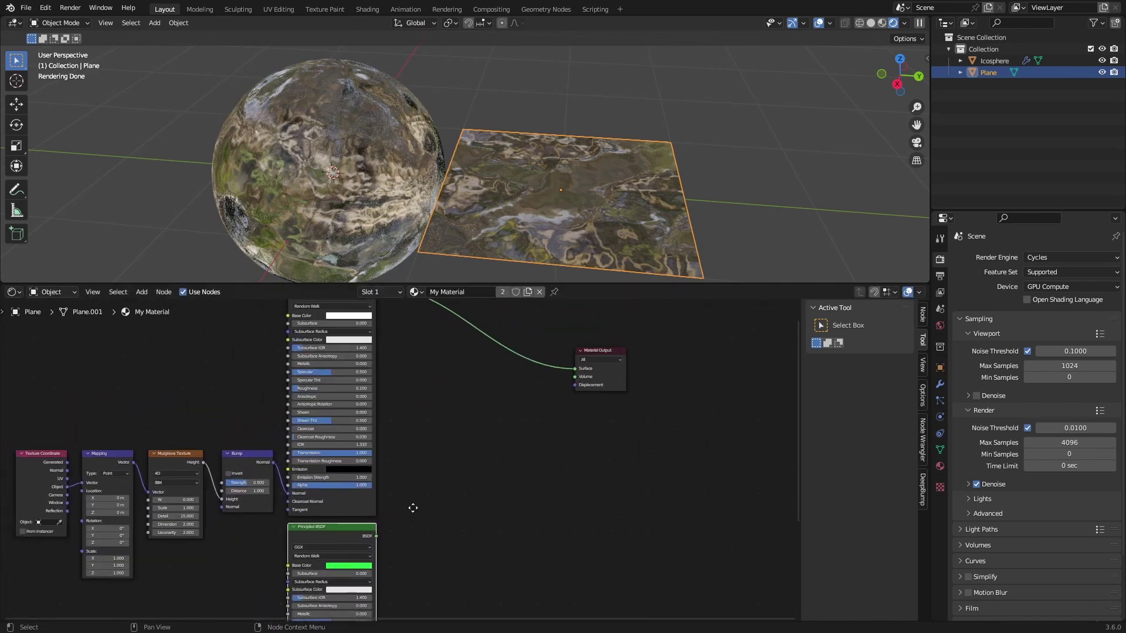
pyautogui.moveTo(420, 472)
pyautogui.mouseDown(button='middle')
pyautogui.moveTo(440, 470)
pyautogui.moveTo(416, 493)
pyautogui.mouseUp(button='middle')
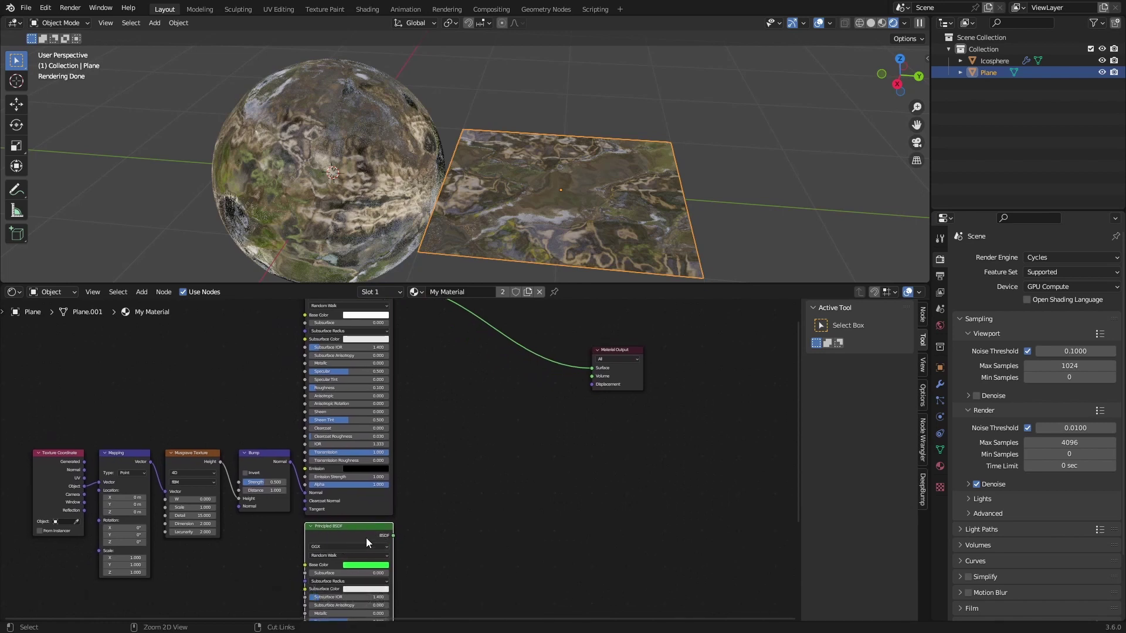
# Combine both Principled BSDFs through a Mix Shader and connect the Musgrave Texture's Height to its Fac
pyautogui.keyDown('ctrl'); pyautogui.keyDown('shift'); pyautogui.moveTo(353, 529); pyautogui.dragTo(345, 478, button='right'); pyautogui.keyUp('shift'); pyautogui.keyUp('ctrl')
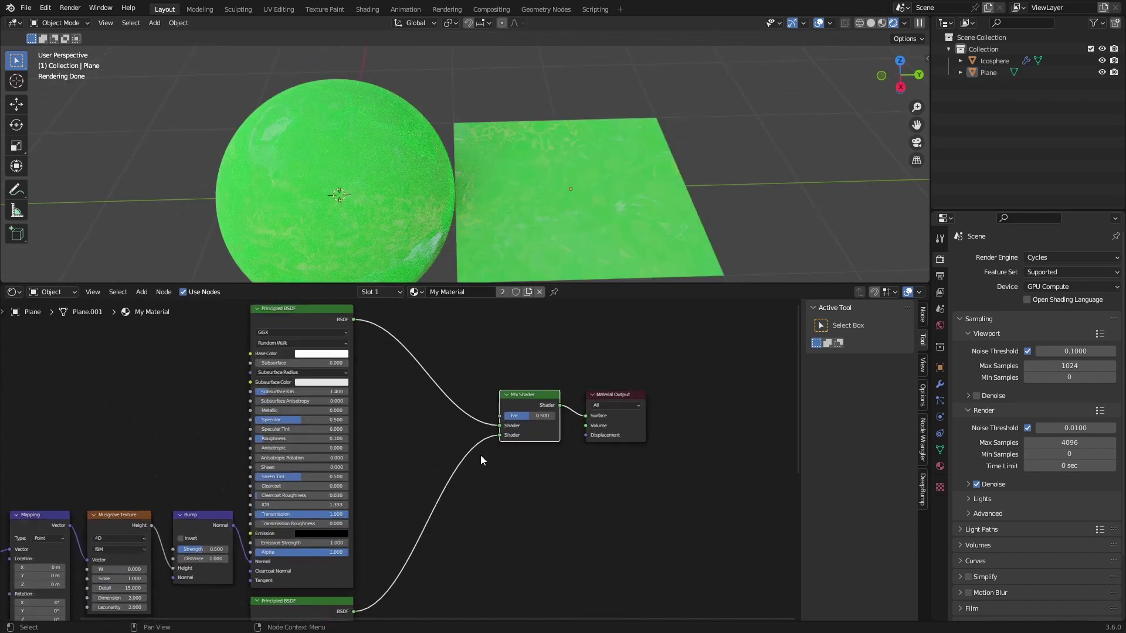
pyautogui.moveTo(463, 451); pyautogui.dragTo(157, 553)
# Duplicate the Musgrave Texture, place the copy above the original and connect its Height to the Mix Shader's Fac
pyautogui.scroll(-4, 573, 215)
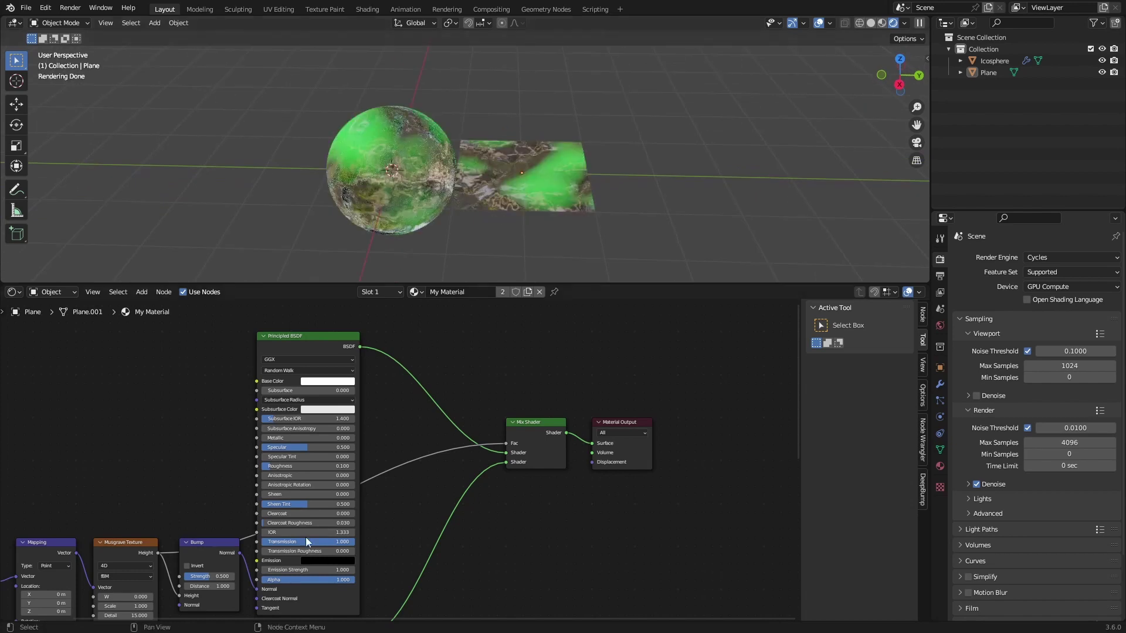
pyautogui.moveTo(305, 537); pyautogui.dragTo(420, 442, button='middle')
pyautogui.moveTo(241, 444); pyautogui.dragTo(259, 496, button='middle')
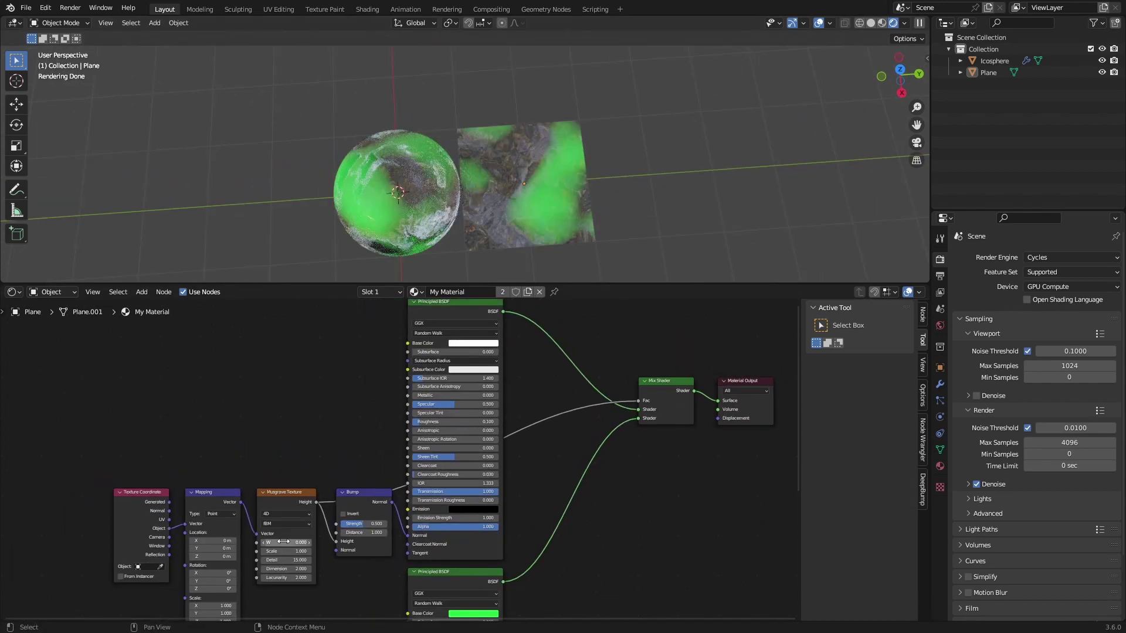
pyautogui.click(292, 505)
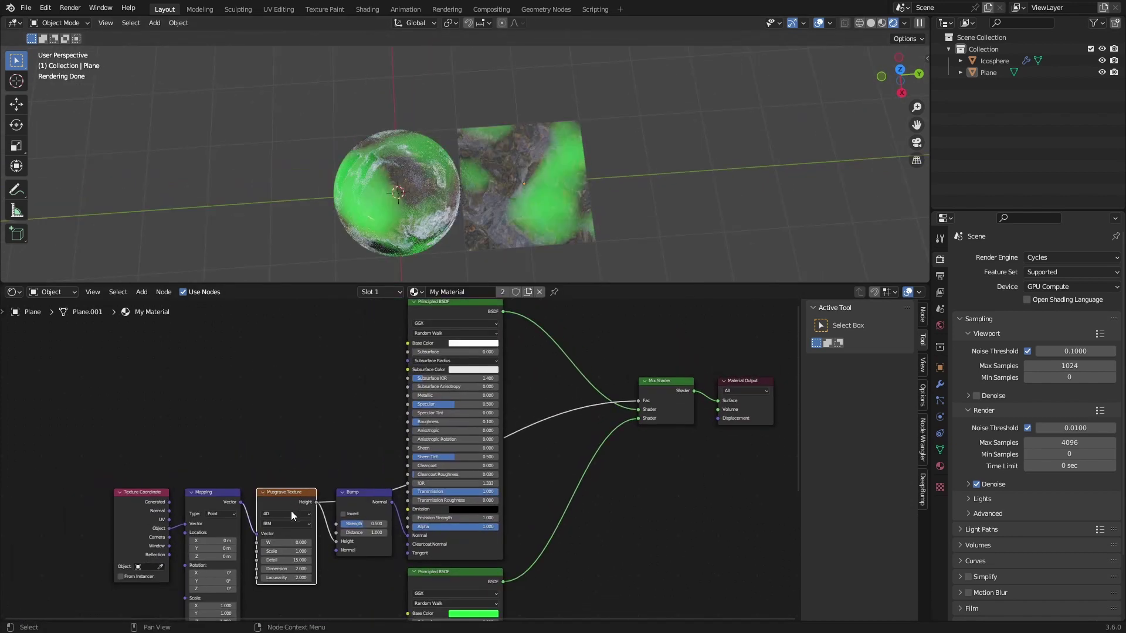
pyautogui.hotkey('shift', 'd')
pyautogui.click(313, 403)
pyautogui.moveTo(316, 399); pyautogui.dragTo(639, 400)
pyautogui.moveTo(531, 246); pyautogui.dragTo(514, 191, button='middle')
pyautogui.scroll(2, 290, 492)
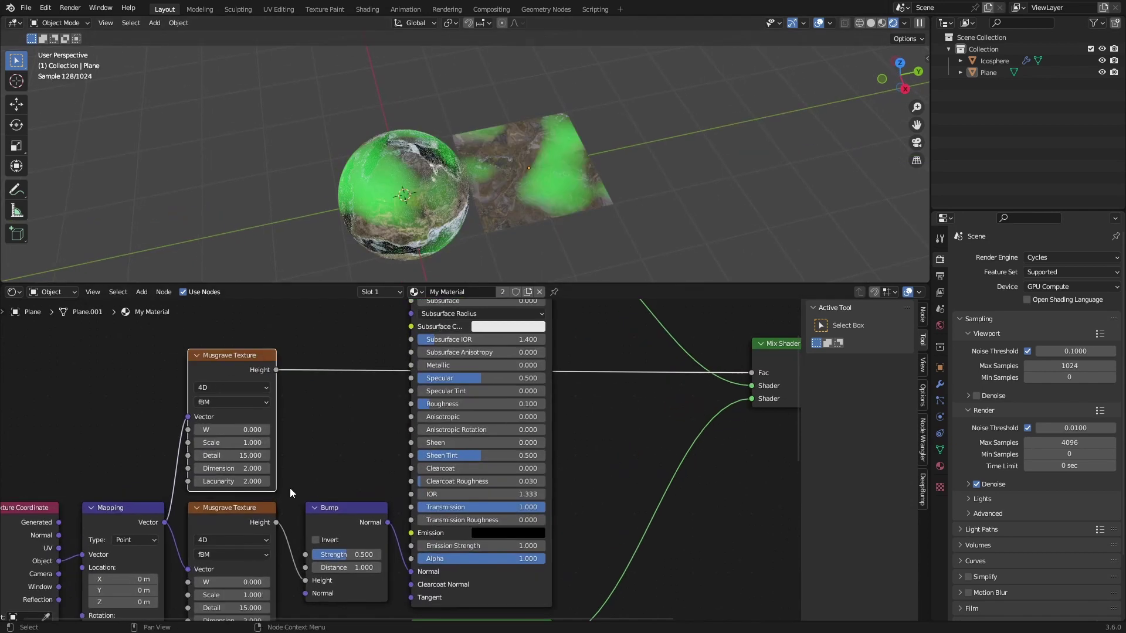
# Set the Dimension of the upper Musgrave Texture to 1
pyautogui.click(227, 468)
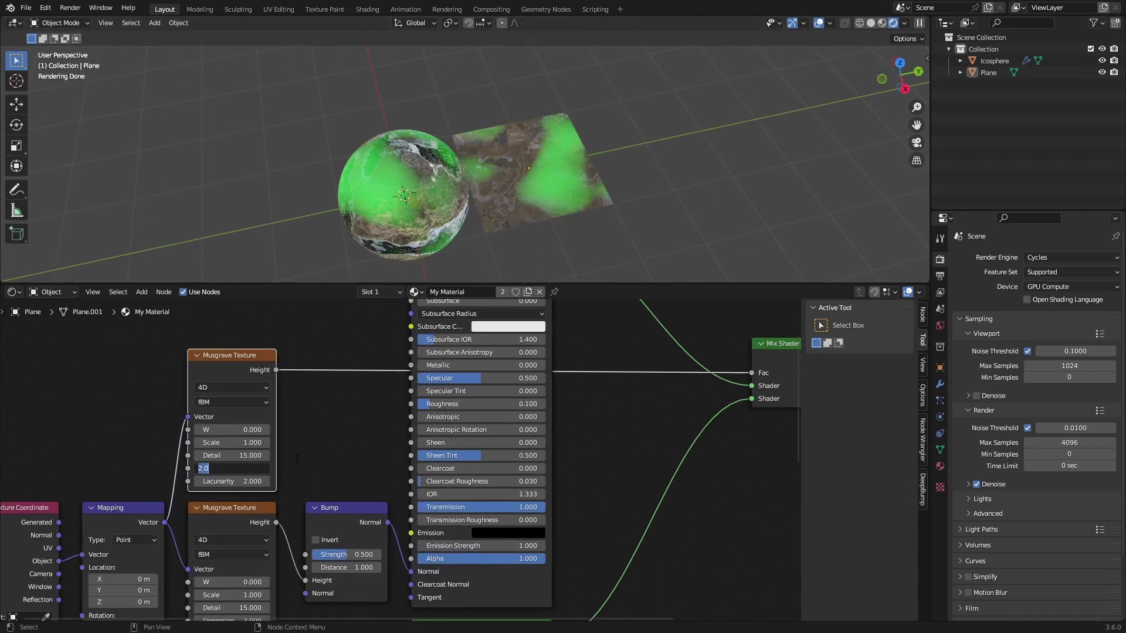
pyautogui.write('1')
pyautogui.press('Return')
# Set the W value of the upper Musgrave Texture to 1 so its pattern differs from the bump texture
pyautogui.moveTo(546, 194); pyautogui.dragTo(438, 212, button='middle')
pyautogui.moveTo(248, 494); pyautogui.dragTo(274, 382, button='middle')
pyautogui.click(267, 399)
pyautogui.moveTo(263, 422); pyautogui.dragTo(254, 510, button='middle')
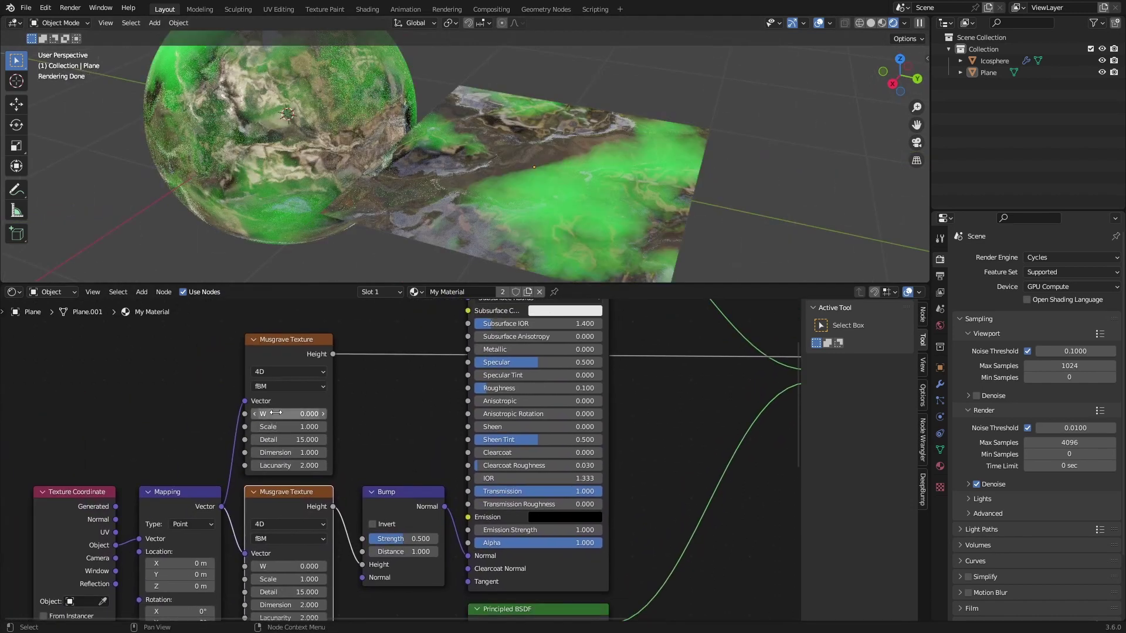
pyautogui.click(275, 413)
pyautogui.write('1')
pyautogui.press('Return')
pyautogui.moveTo(584, 223); pyautogui.dragTo(622, 214, button='middle')
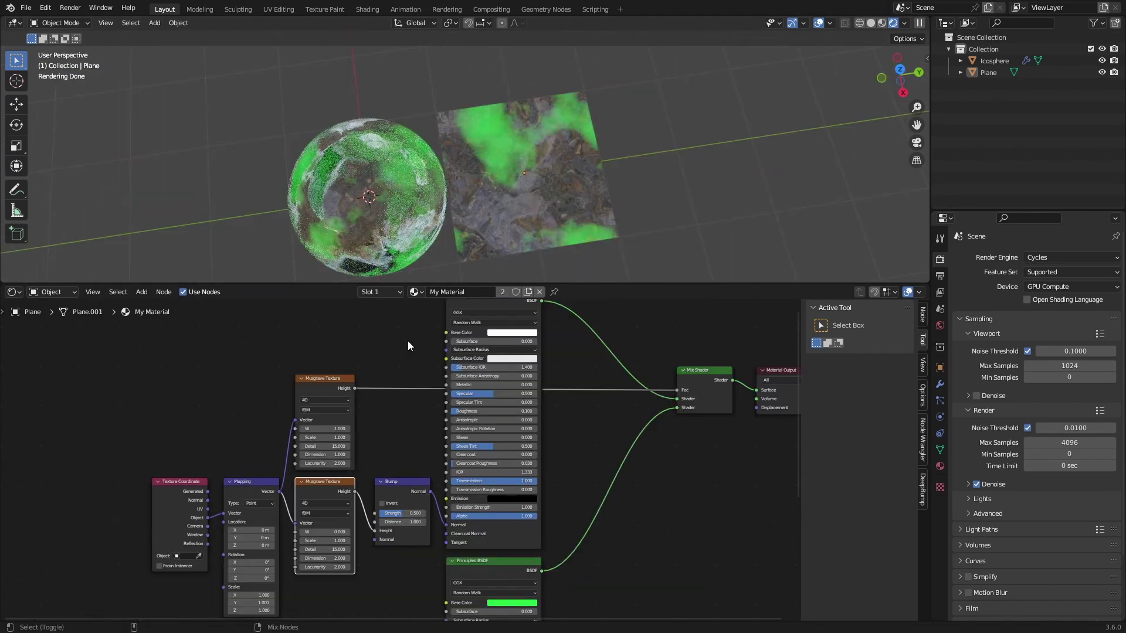
pyautogui.hotkey('ctrl', 'z')
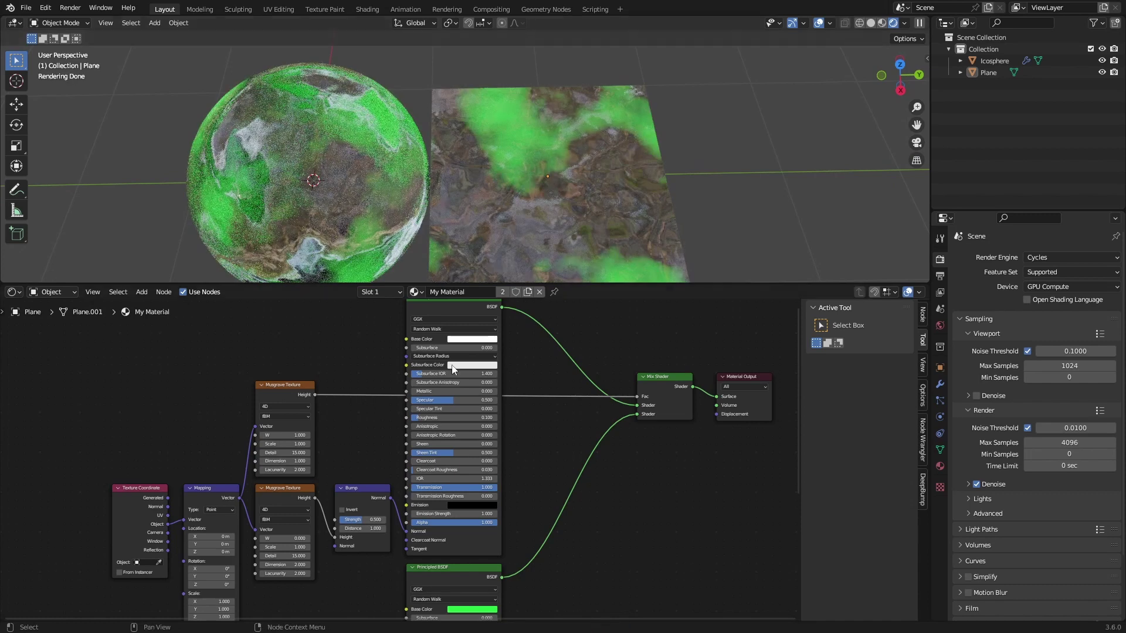
# Insert a Color Ramp on the link between the upper Musgrave Texture's Height and the Mix Shader's Fac
pyautogui.moveTo(346, 334); pyautogui.dragTo(285, 393, button='middle')
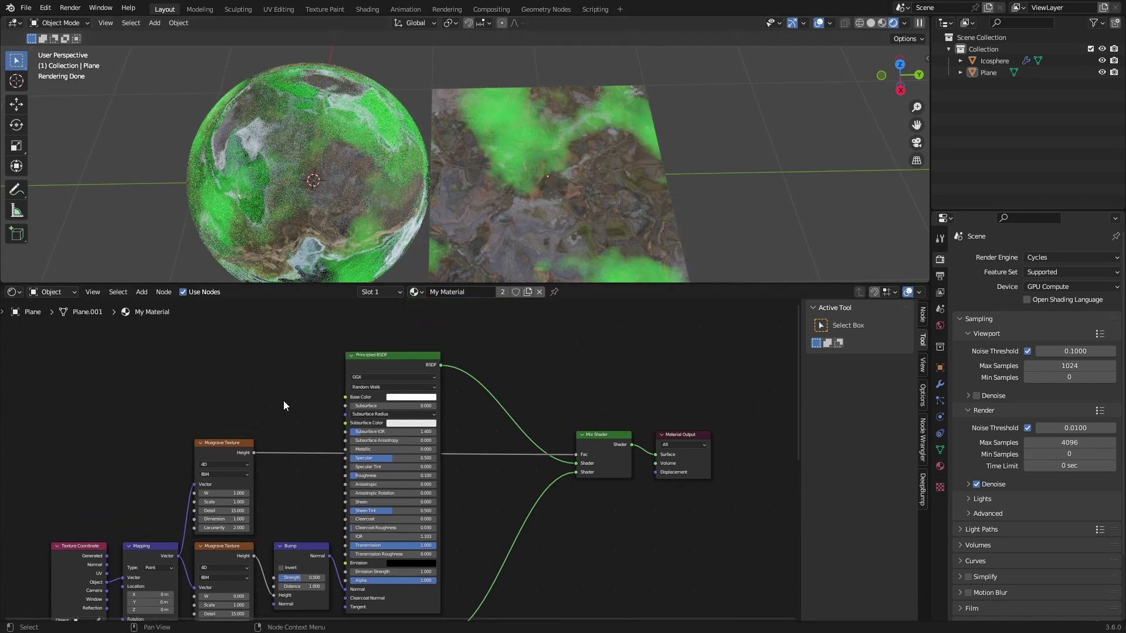
pyautogui.moveTo(290, 443); pyautogui.dragTo(275, 397, button='middle')
pyautogui.hotkey('shift', 'a')
pyautogui.click(279, 387)
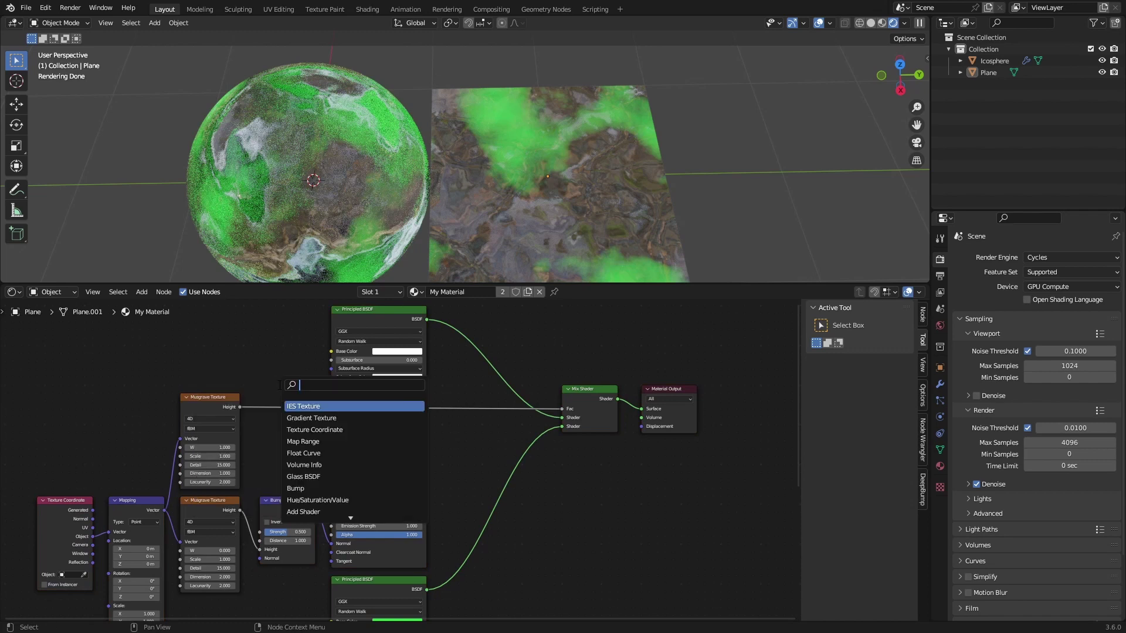
pyautogui.write('color')
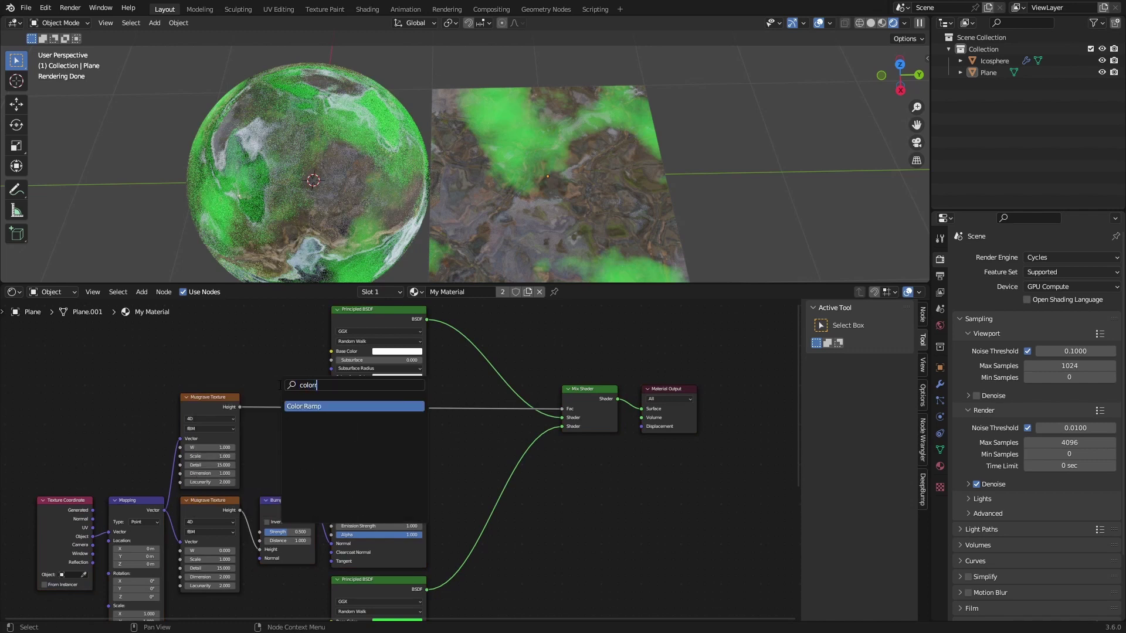
pyautogui.press('Return')
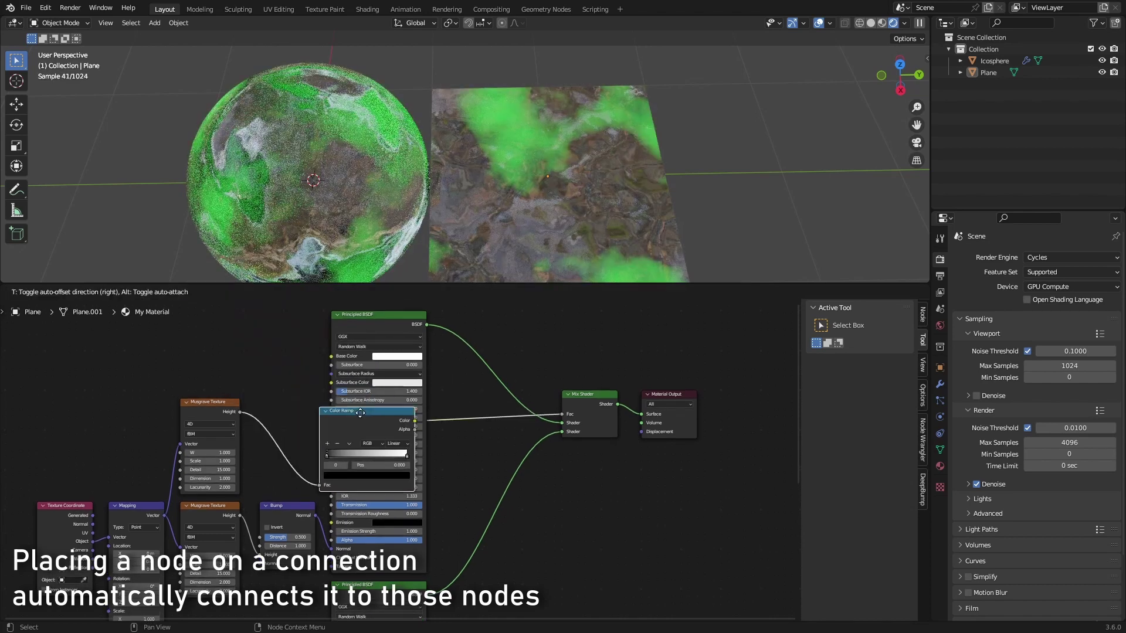
# Arrange the upper Musgrave Texture and Color Ramp above the glass Principled BSDF, in line with the Mix Shader and Material Output
pyautogui.click(233, 400)
pyautogui.press('g')
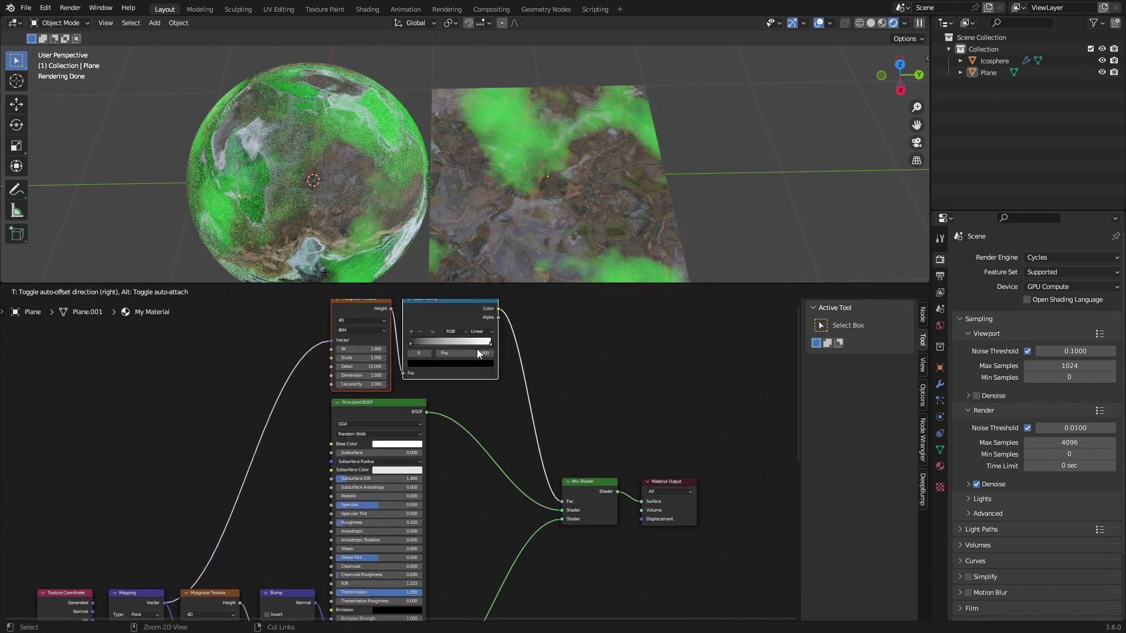
pyautogui.click(477, 354)
pyautogui.moveTo(551, 432); pyautogui.dragTo(369, 426, button='middle')
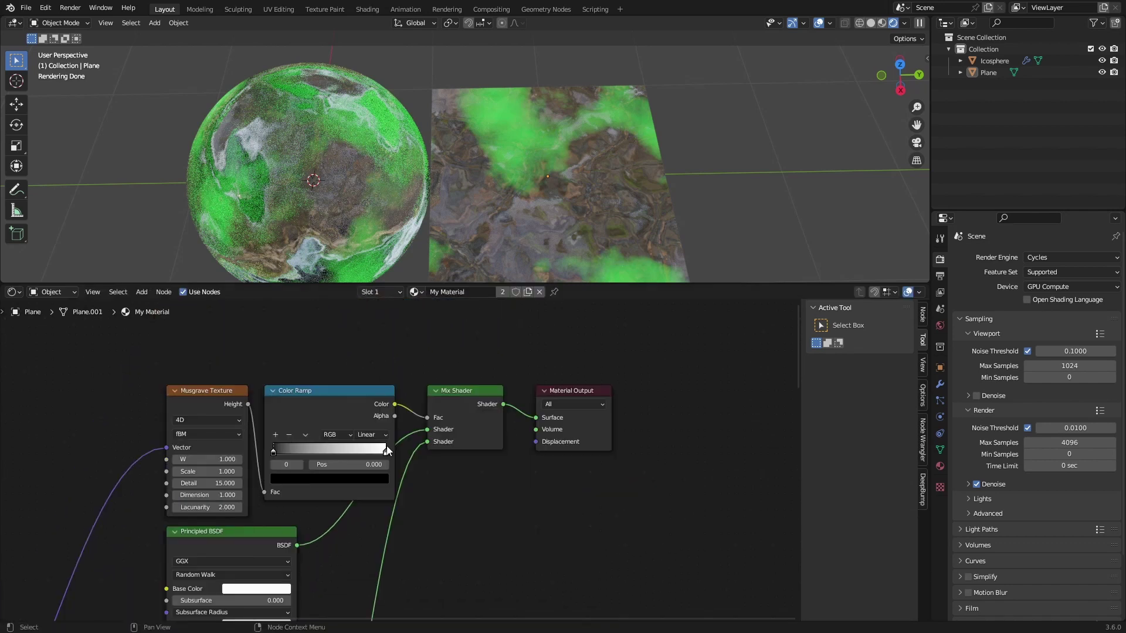
pyautogui.scroll(1, 288, 411)
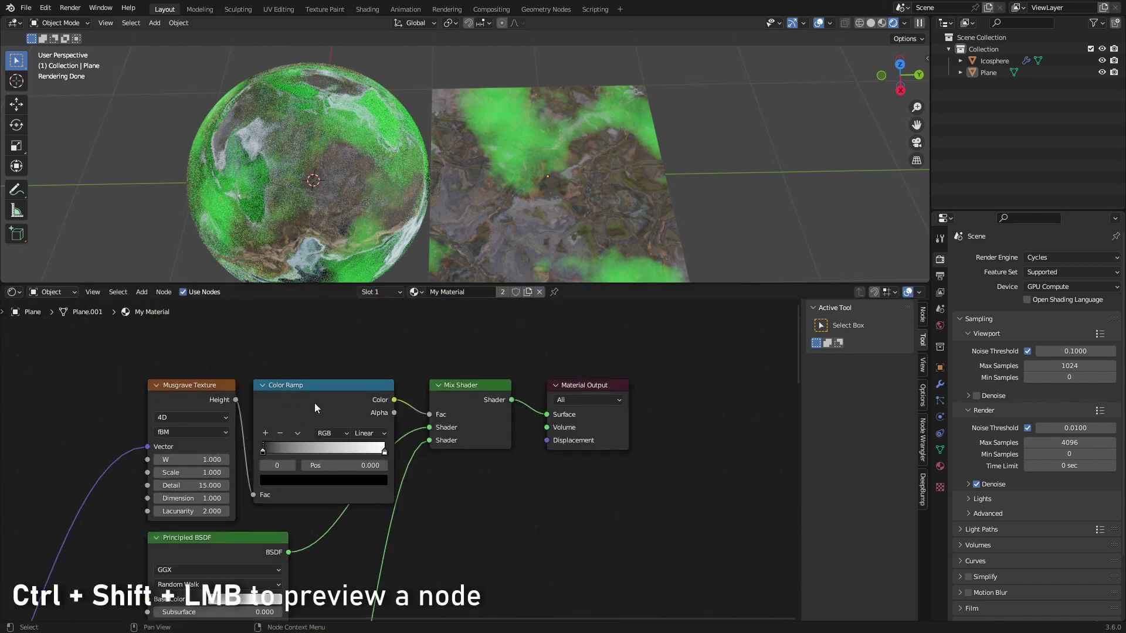
# Preview the Color Ramp on the objects and sharpen the mask by moving its white stop to about 0.032
pyautogui.keyDown('ctrl'); pyautogui.keyDown('shift'); pyautogui.click(330, 396); pyautogui.keyUp('shift'); pyautogui.keyUp('ctrl')
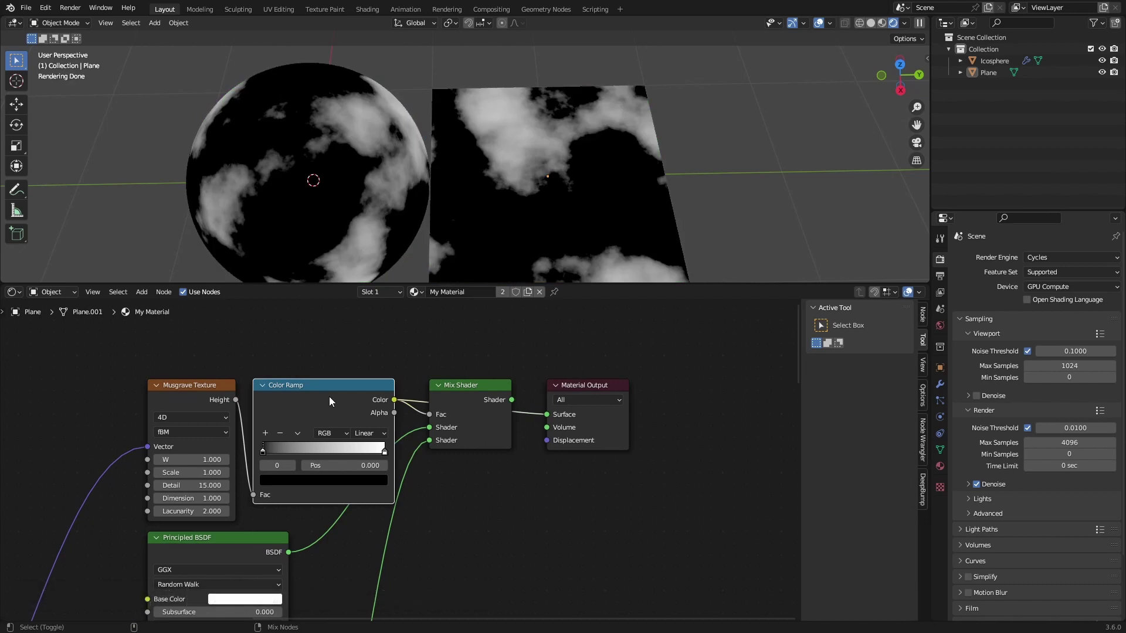
pyautogui.scroll(2, 297, 483)
pyautogui.moveTo(296, 482); pyautogui.dragTo(404, 489, button='middle')
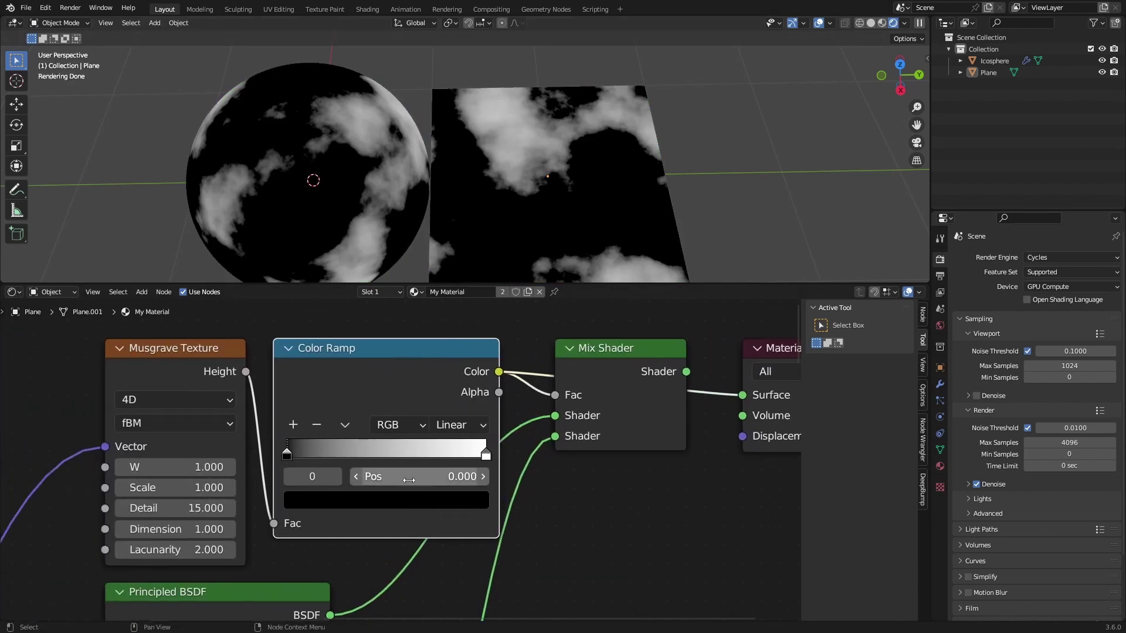
pyautogui.click(485, 455)
pyautogui.moveTo(485, 456); pyautogui.dragTo(285, 464)
pyautogui.moveTo(578, 179); pyautogui.dragTo(526, 149, button='middle')
pyautogui.scroll(5, 576, 218)
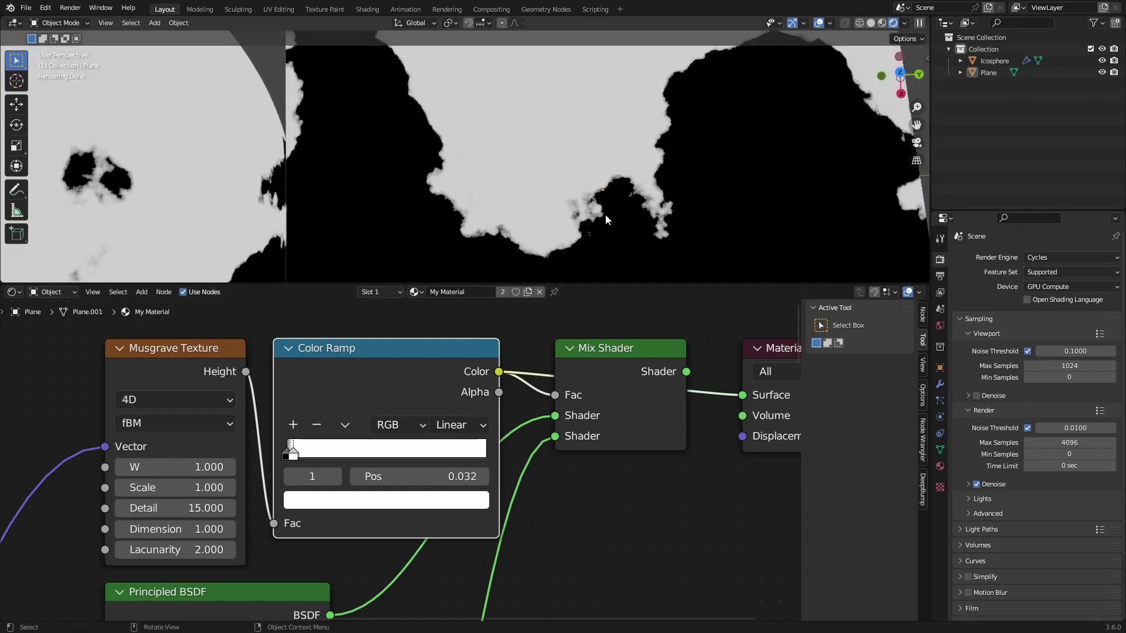
pyautogui.keyDown('shift'); pyautogui.moveTo(605, 229); pyautogui.dragTo(545, 97, button='middle'); pyautogui.keyUp('shift')
pyautogui.scroll(-7, 553, 96)
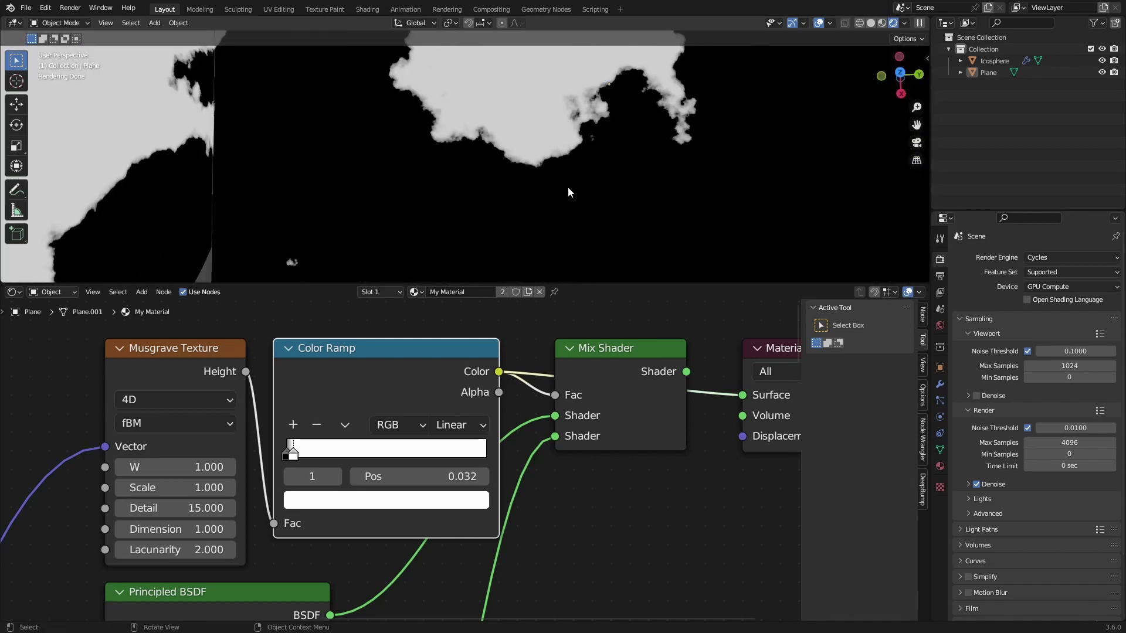
# Try Constant interpolation on the Color Ramp with the white stop at about 0.091 and inspect the mask edge
pyautogui.moveTo(298, 458); pyautogui.dragTo(397, 454)
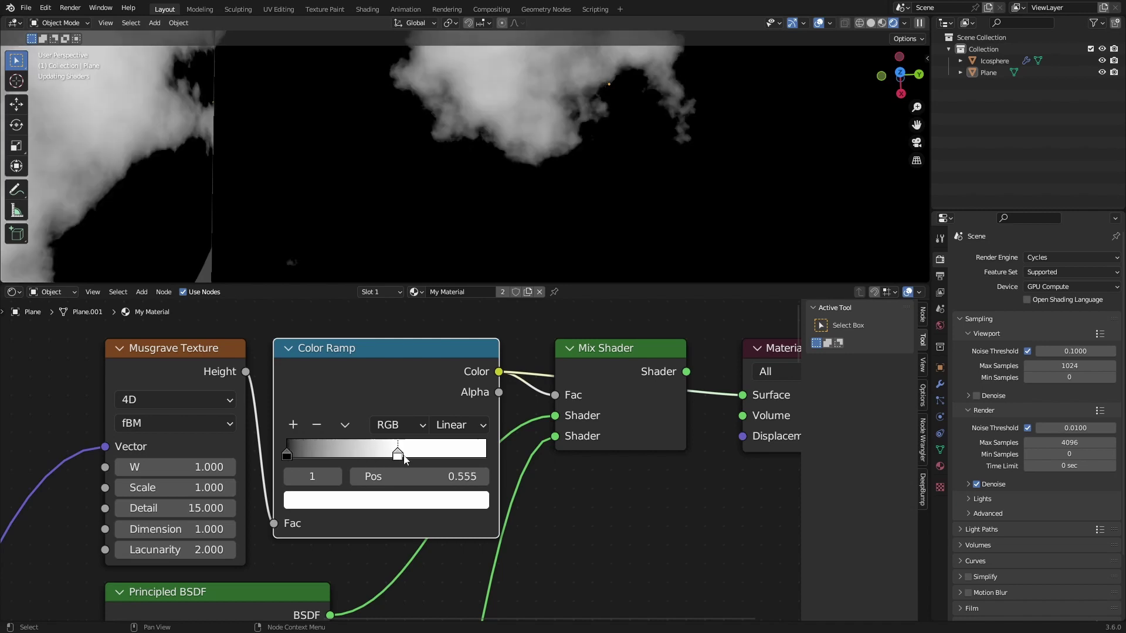
pyautogui.click(459, 424)
pyautogui.click(461, 533)
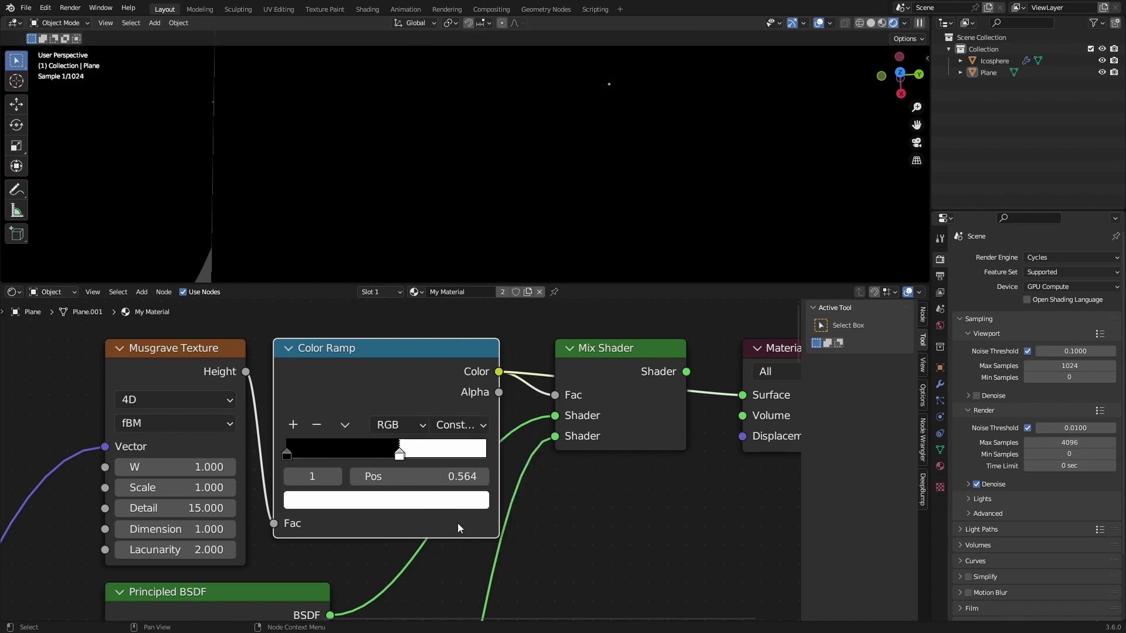
pyautogui.moveTo(402, 454); pyautogui.dragTo(306, 454)
pyautogui.scroll(7, 512, 108)
pyautogui.keyDown('shift'); pyautogui.moveTo(512, 107); pyautogui.dragTo(391, 262, button='middle'); pyautogui.keyUp('shift')
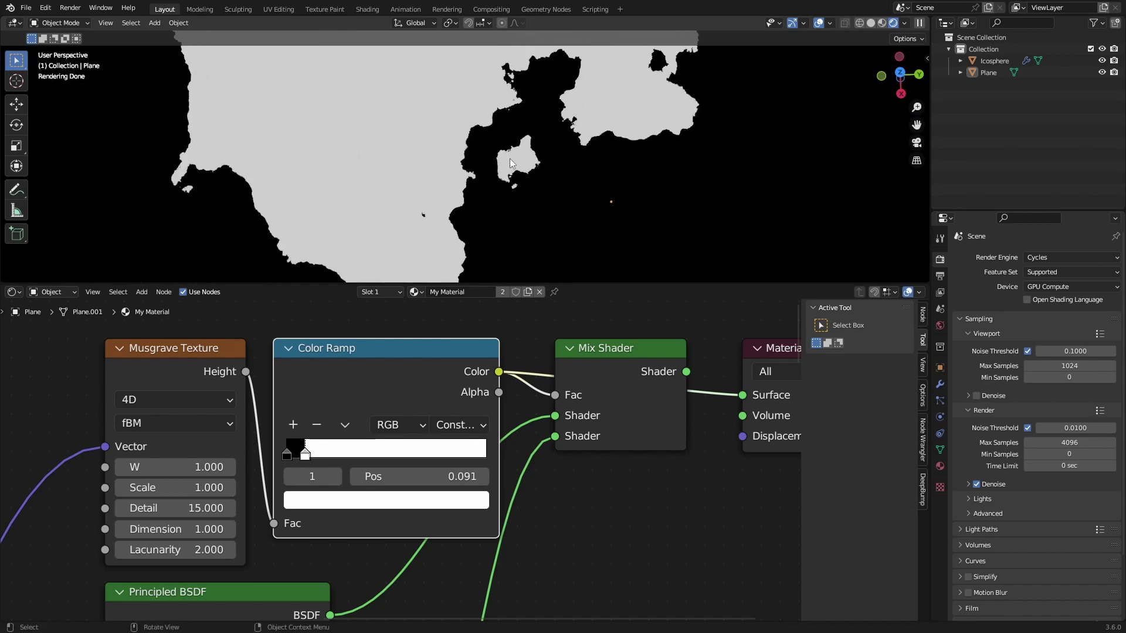
pyautogui.scroll(4, 509, 158)
pyautogui.scroll(4, 587, 179)
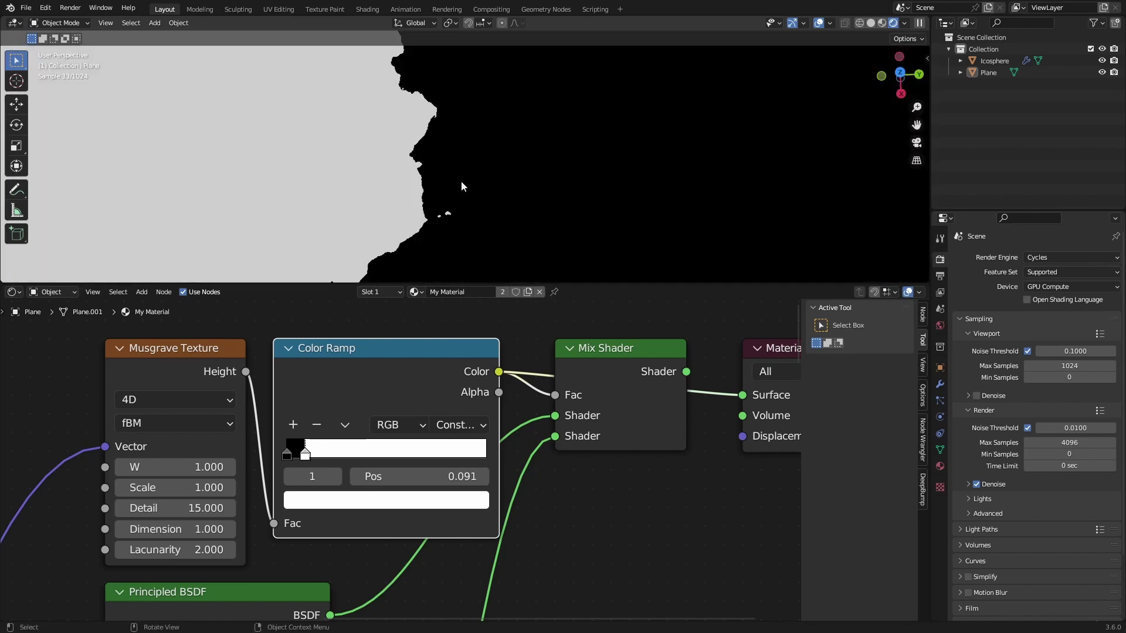
# Set the Color Ramp to Linear interpolation and move its white stop to about 0.045
pyautogui.click(459, 424)
pyautogui.click(460, 488)
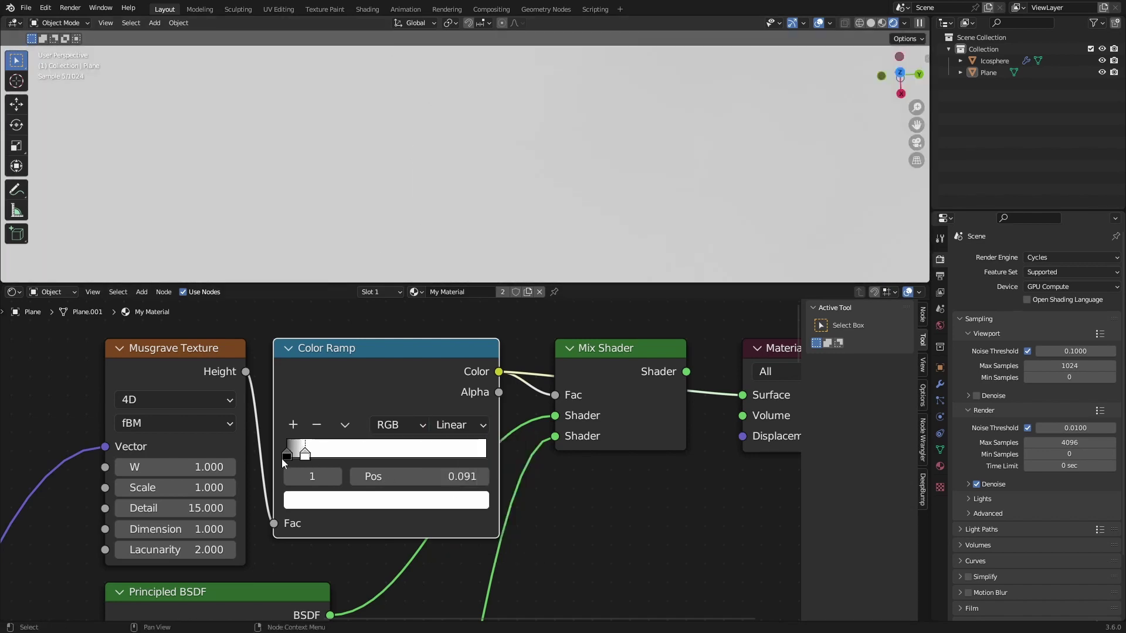
pyautogui.scroll(-5, 466, 194)
pyautogui.moveTo(466, 195); pyautogui.dragTo(476, 172, button='middle')
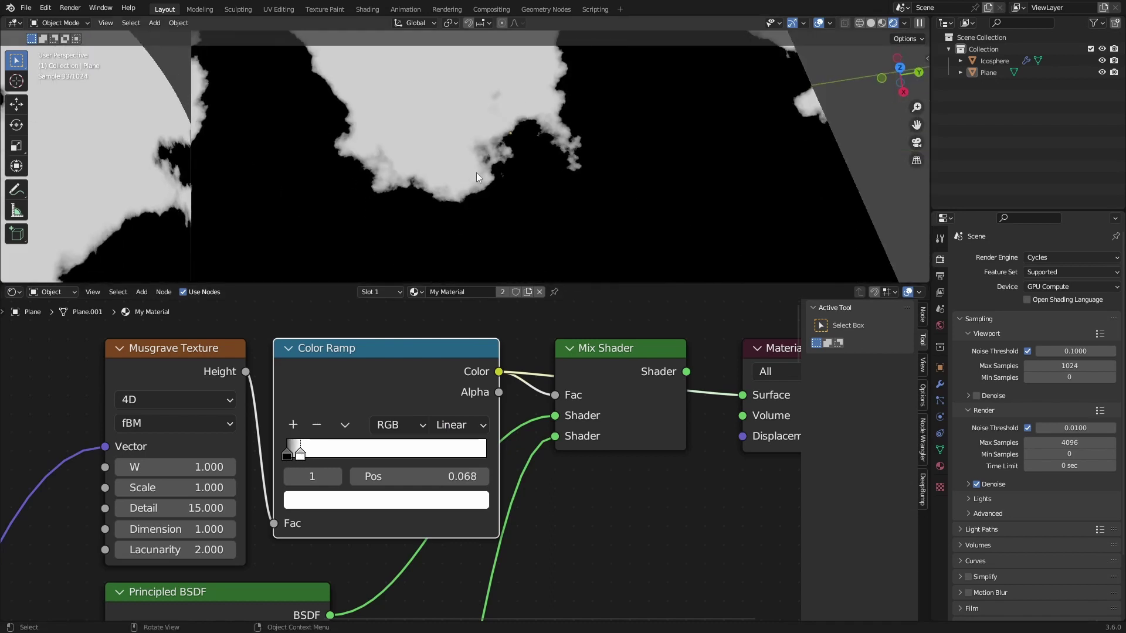
pyautogui.scroll(3, 490, 196)
pyautogui.moveTo(299, 439); pyautogui.dragTo(294, 441)
pyautogui.scroll(-2, 327, 399)
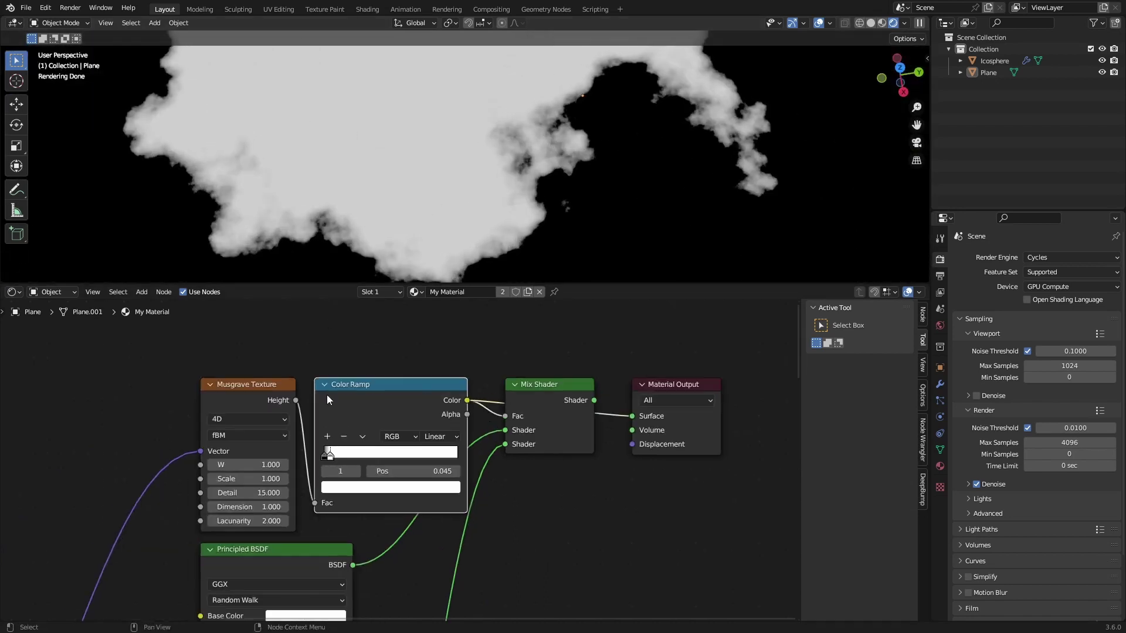
# Connect the Mix Shader to the Material Output's Surface again to show the full material on both objects
pyautogui.keyDown('ctrl'); pyautogui.keyDown('shift'); pyautogui.click(544, 406); pyautogui.keyUp('shift'); pyautogui.keyUp('ctrl')
pyautogui.moveTo(563, 194)
pyautogui.mouseDown(button='middle')
pyautogui.moveTo(546, 146)
pyautogui.moveTo(569, 178)
pyautogui.moveTo(563, 191)
pyautogui.mouseUp(button='middle')
pyautogui.scroll(-4, 543, 147)
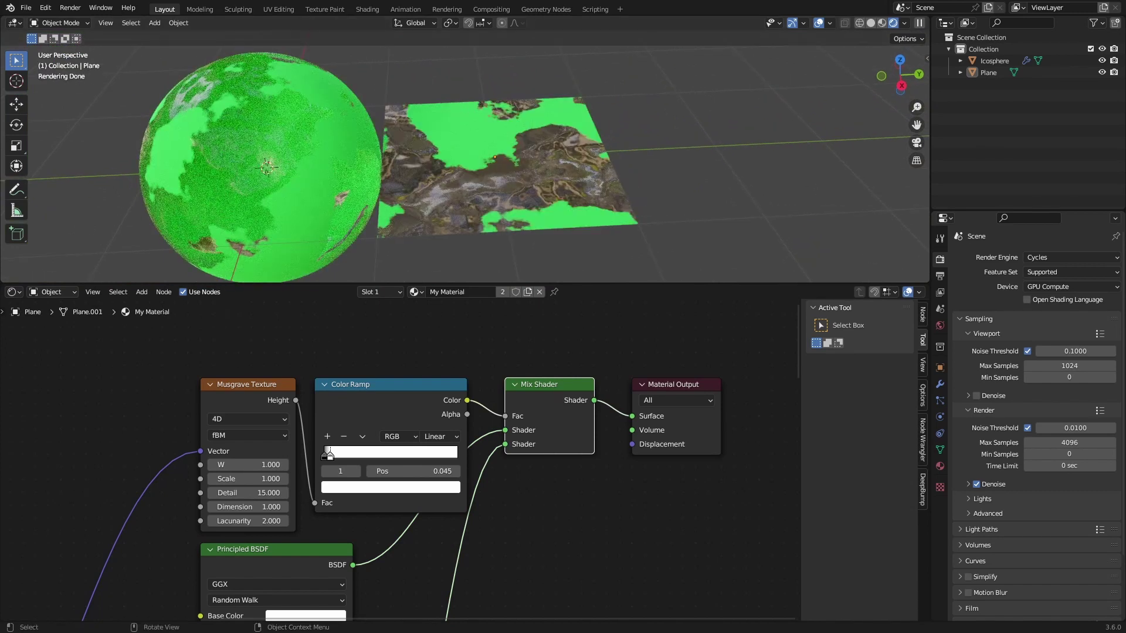
# Change the rough Principled BSDF's Base Color to yellow-green with Hue 0.228, Saturation 1 and Value 1
pyautogui.moveTo(418, 472); pyautogui.dragTo(431, 456, button='middle')
pyautogui.scroll(-10, 404, 483)
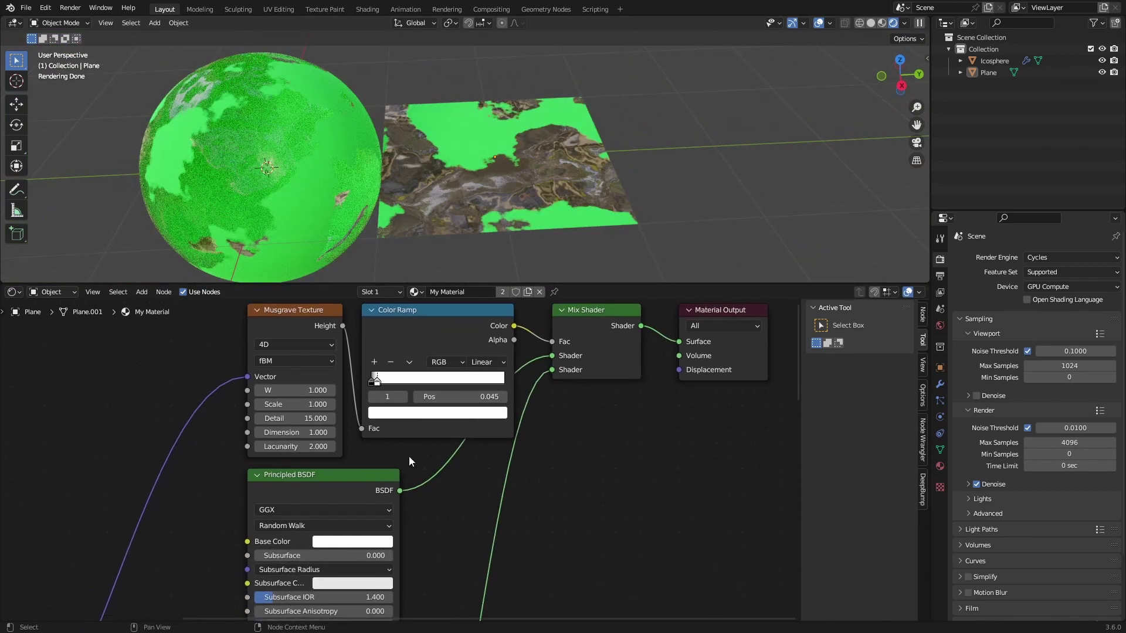
pyautogui.scroll(-4, 433, 504)
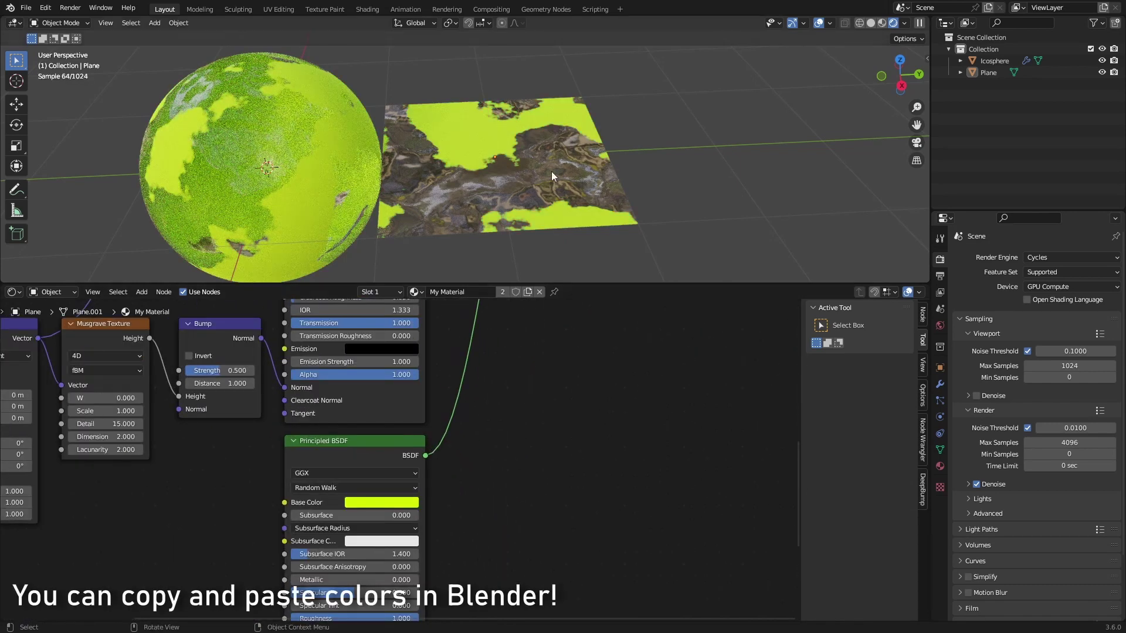
pyautogui.scroll(-4, 552, 171)
pyautogui.moveTo(552, 172); pyautogui.dragTo(561, 223, button='middle')
pyautogui.scroll(2, 417, 528)
# Check the rough shader's Base Color values in the Hex, RGB and HSV modes
pyautogui.click(420, 524)
pyautogui.click(386, 522)
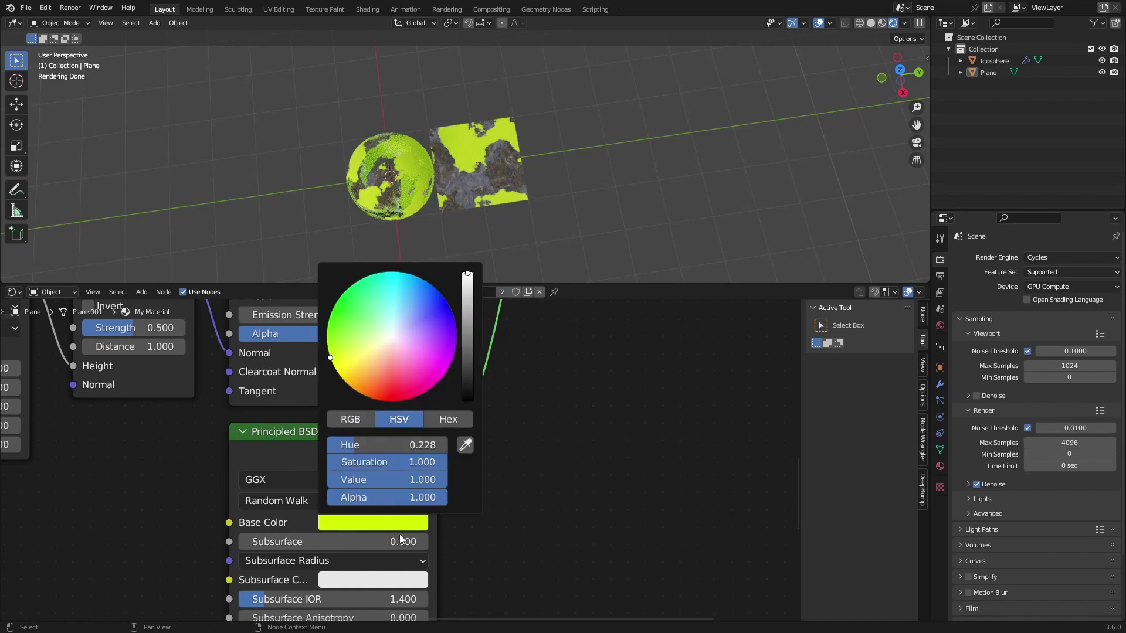
pyautogui.click(453, 418)
pyautogui.click(350, 419)
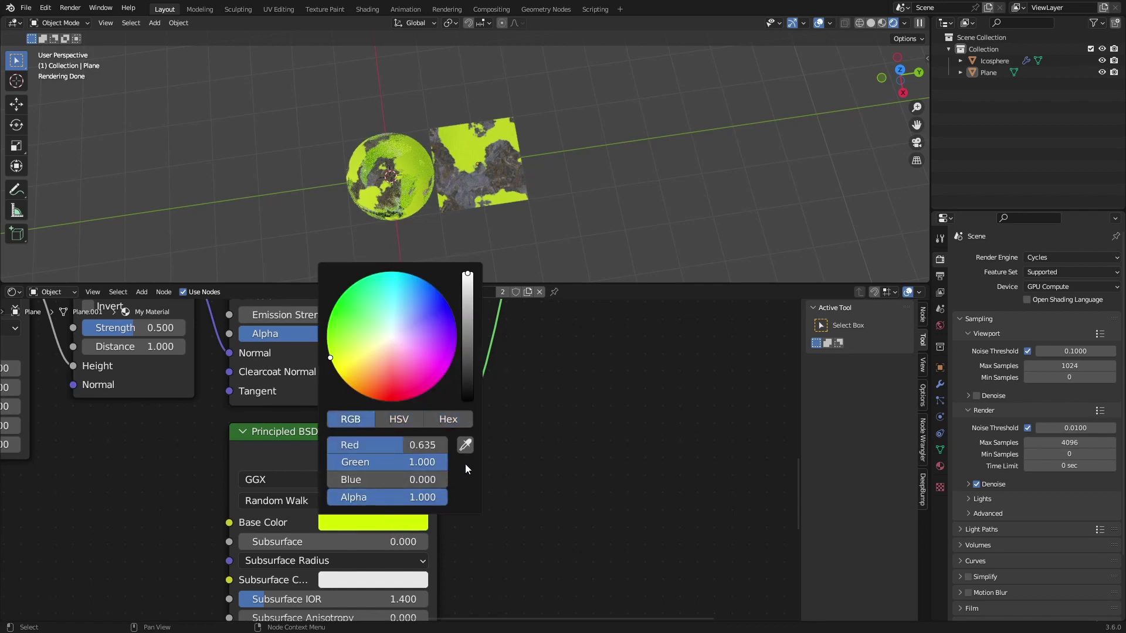
pyautogui.click(399, 419)
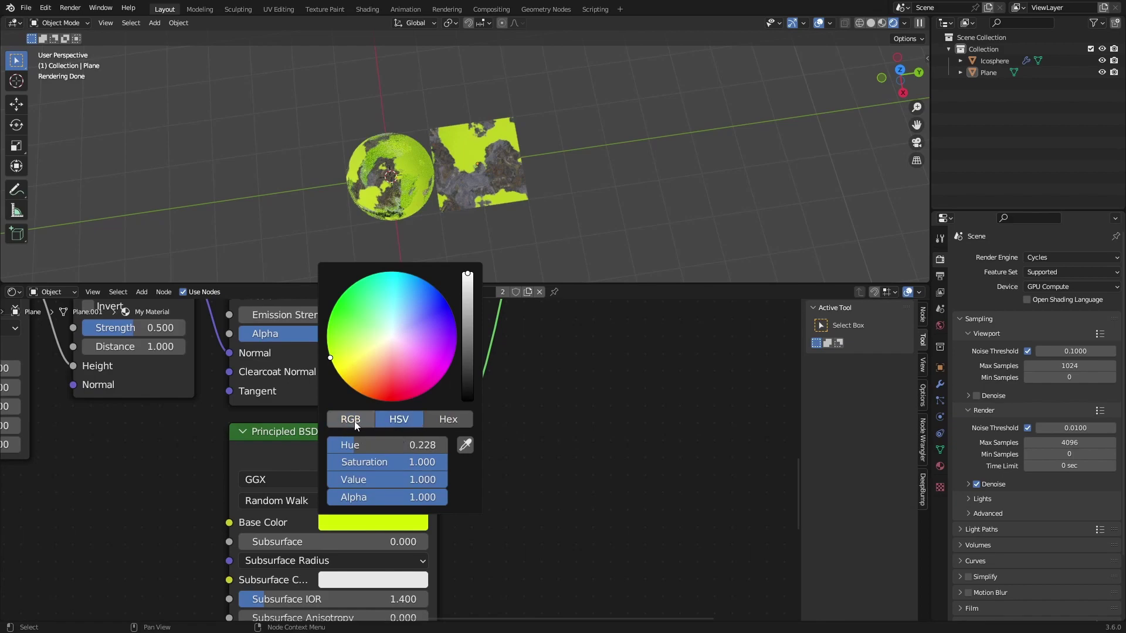
# Examine the mixed material on the icosphere and plane from several angles and review the node setup
pyautogui.scroll(-3, 581, 423)
pyautogui.scroll(6, 486, 170)
pyautogui.moveTo(495, 165); pyautogui.dragTo(497, 222, button='middle')
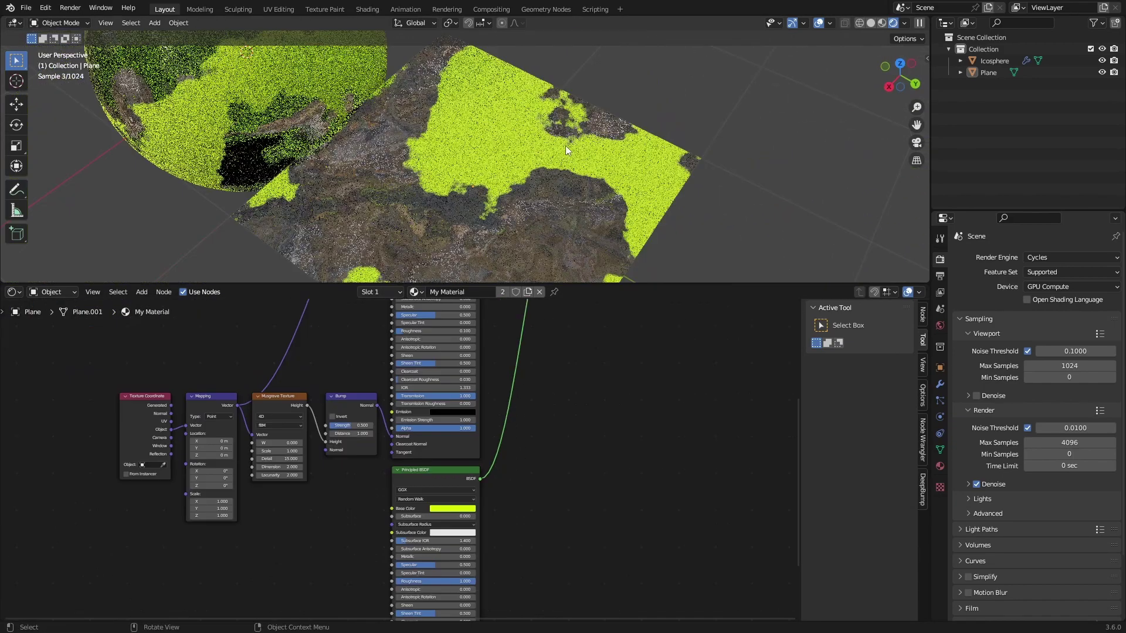
pyautogui.moveTo(566, 146); pyautogui.dragTo(608, 120, button='middle')
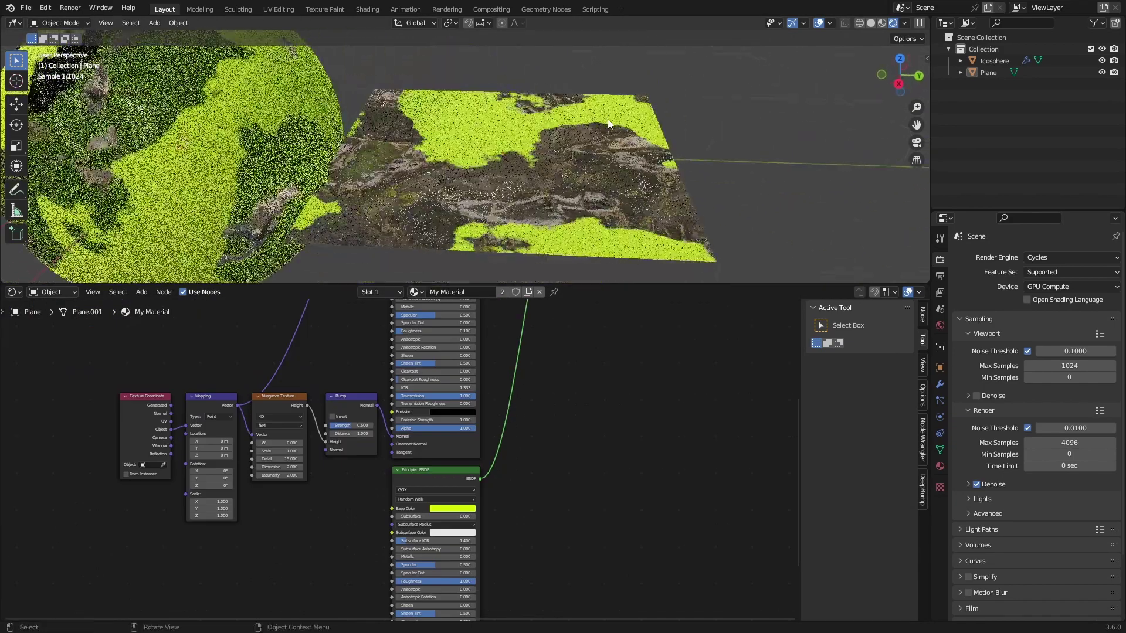
pyautogui.moveTo(312, 419); pyautogui.dragTo(302, 616, button='middle')
pyautogui.scroll(2, 398, 363)
pyautogui.moveTo(404, 352)
pyautogui.mouseDown()
pyautogui.moveTo(428, 353)
pyautogui.moveTo(404, 353)
pyautogui.mouseUp()
pyautogui.scroll(-5, 480, 248)
pyautogui.moveTo(566, 165); pyautogui.dragTo(597, 227, button='middle')
pyautogui.scroll(1, 610, 329)
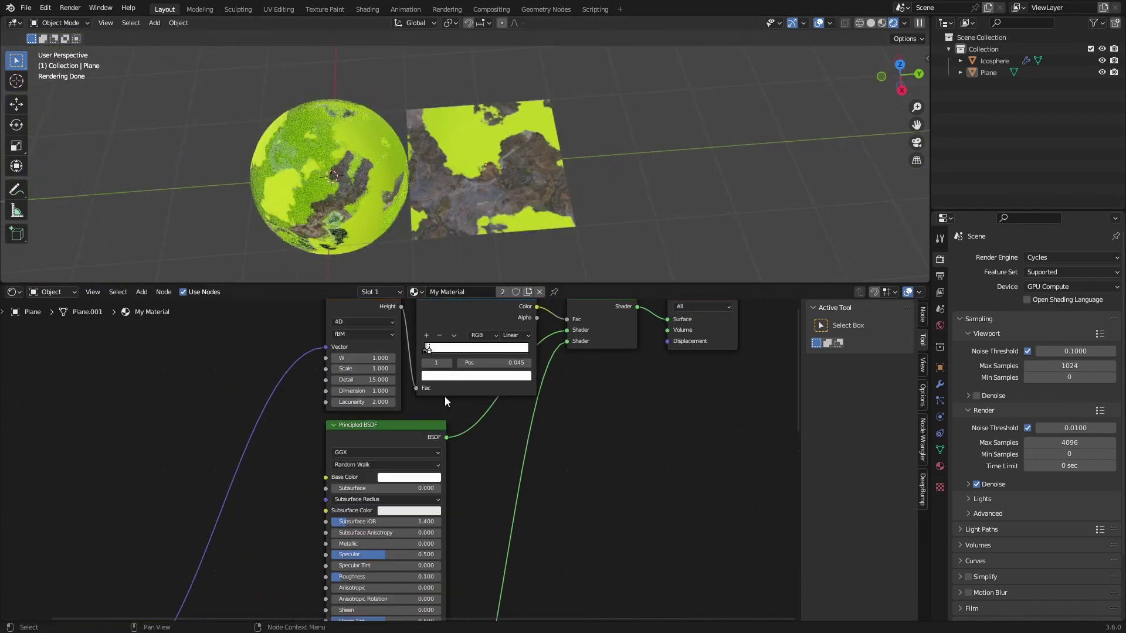
pyautogui.moveTo(531, 97); pyautogui.dragTo(529, 82, button='middle')
pyautogui.moveTo(490, 516); pyautogui.dragTo(586, 526, button='middle')
pyautogui.scroll(5, 506, 171)
pyautogui.moveTo(254, 516); pyautogui.dragTo(329, 429, button='middle')
pyautogui.scroll(-5, 417, 361)
# Add a Voronoi Texture beside the yellow-green Principled BSDF
pyautogui.moveTo(471, 389); pyautogui.dragTo(425, 411, button='middle')
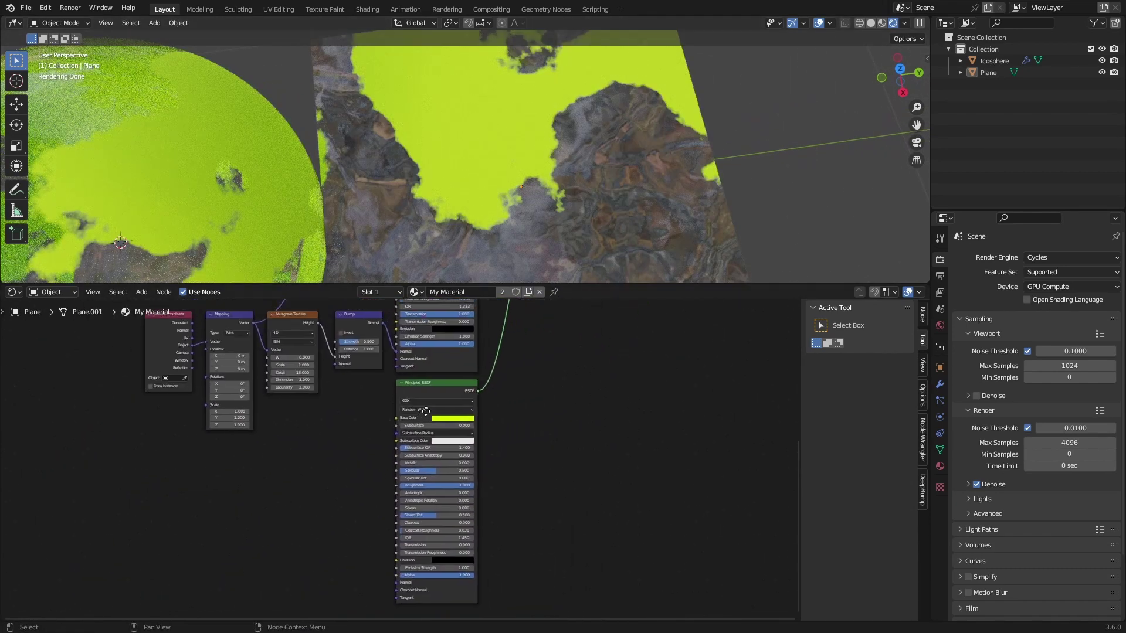
pyautogui.moveTo(445, 394)
pyautogui.mouseDown()
pyautogui.moveTo(436, 410)
pyautogui.moveTo(445, 394)
pyautogui.mouseUp()
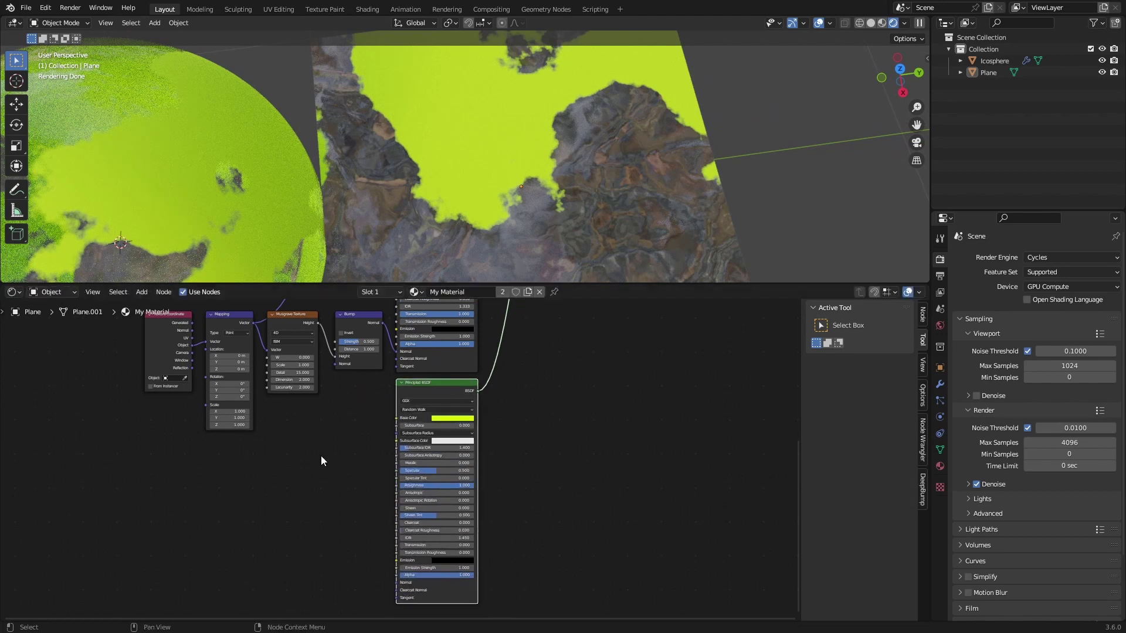
pyautogui.scroll(6, 314, 423)
pyautogui.hotkey('shift', 'a')
pyautogui.click(289, 404)
pyautogui.write('voronoi')
pyautogui.press('Return')
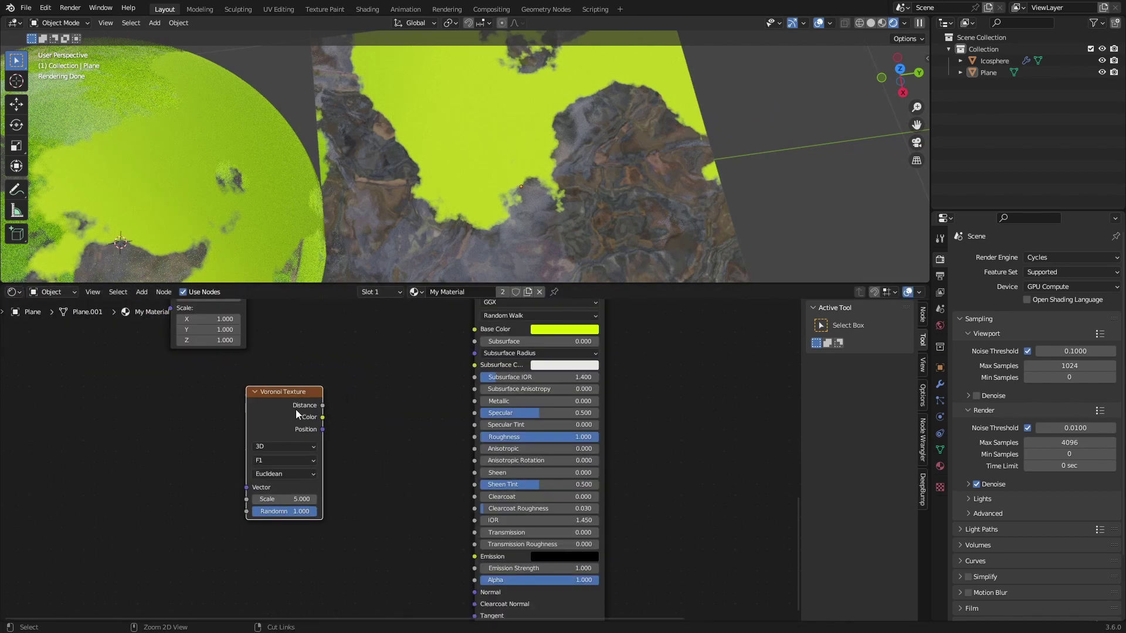
# Preview the Voronoi Texture's Distance output on the icosphere and plane
pyautogui.keyDown('ctrl'); pyautogui.keyDown('shift'); pyautogui.click(295, 409); pyautogui.keyUp('shift'); pyautogui.keyUp('ctrl')
pyautogui.scroll(-3, 520, 180)
pyautogui.scroll(5, 435, 210)
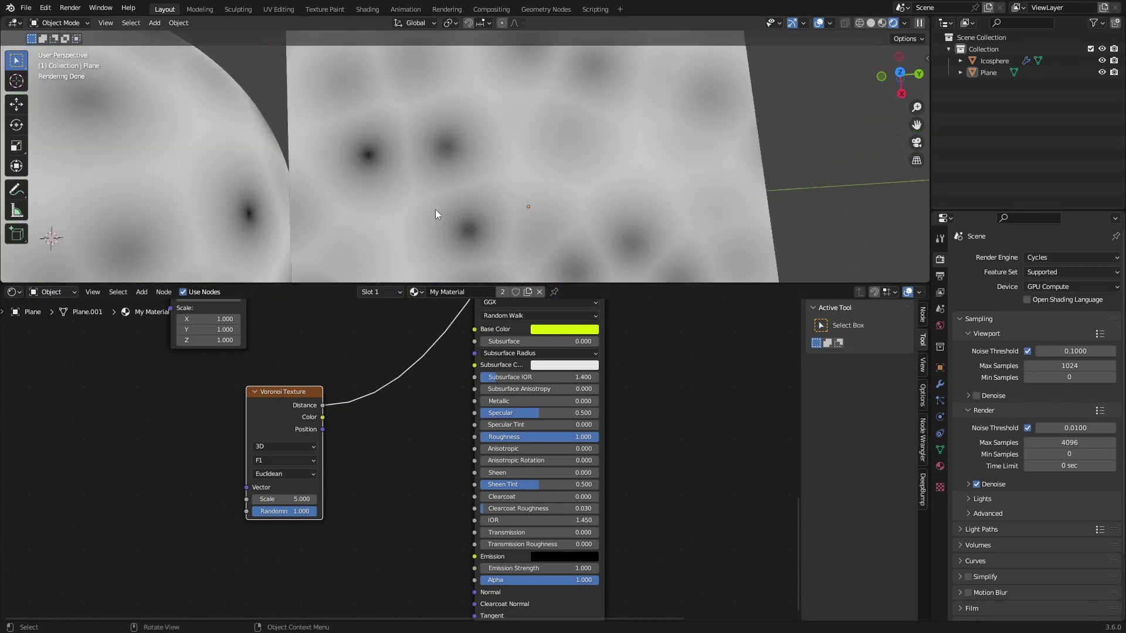
pyautogui.scroll(-3, 455, 188)
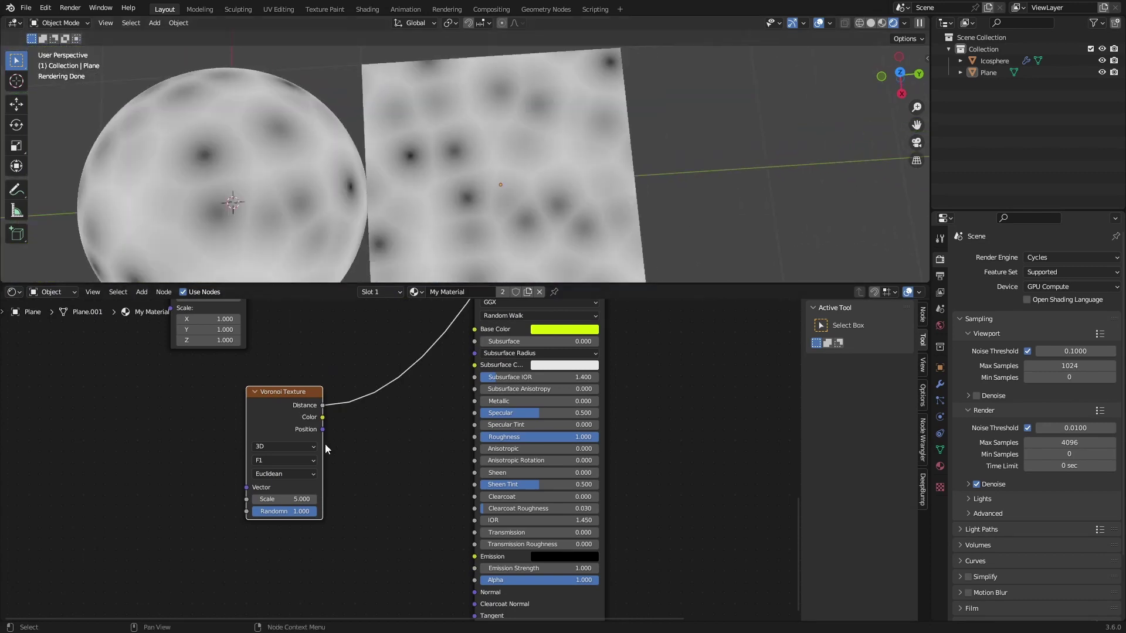
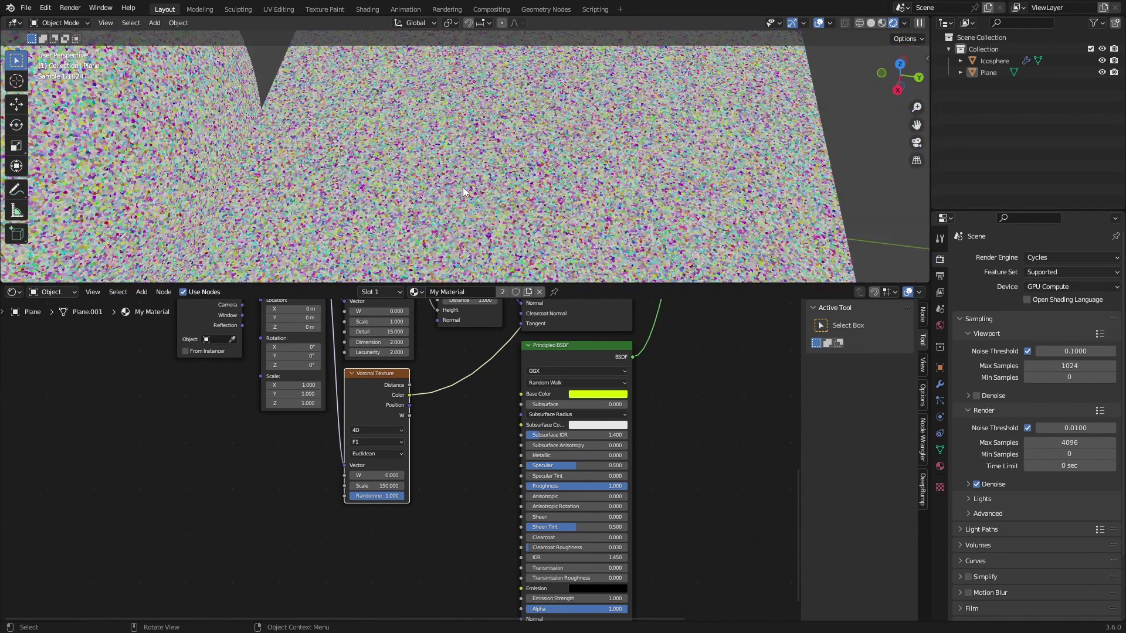
# Reposition the Voronoi Texture and the yellow-green Principled BSDF to open space between them
pyautogui.moveTo(377, 401); pyautogui.dragTo(293, 475)
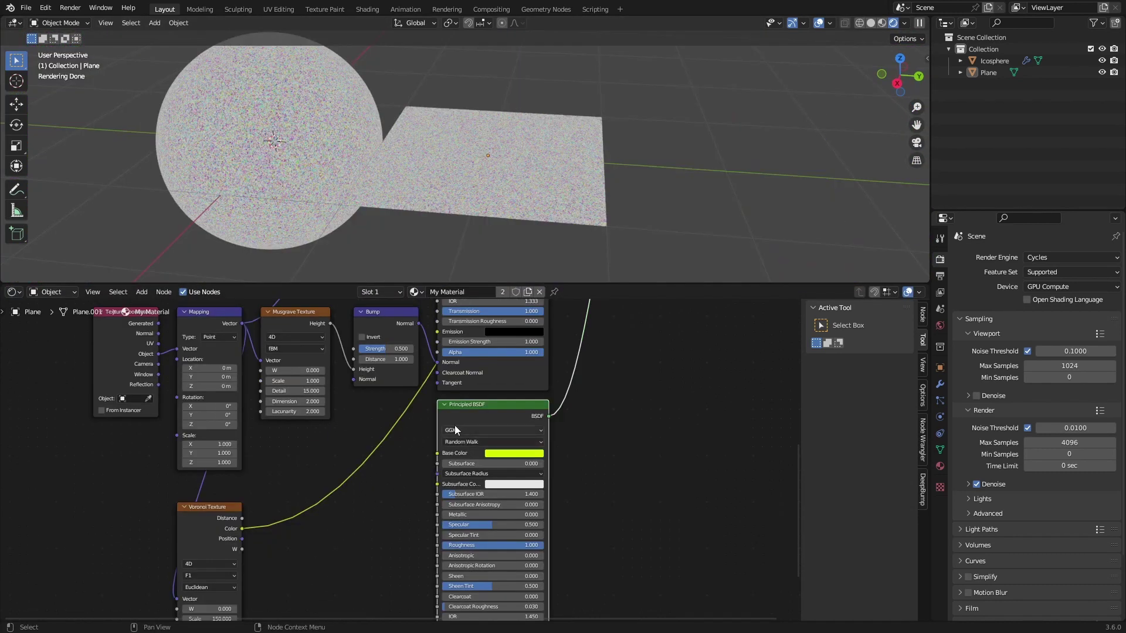
pyautogui.moveTo(455, 425); pyautogui.dragTo(437, 430)
pyautogui.scroll(5, 268, 388)
pyautogui.moveTo(278, 508); pyautogui.dragTo(252, 394, button='middle')
pyautogui.moveTo(198, 415); pyautogui.dragTo(331, 439)
pyautogui.write('map rand')
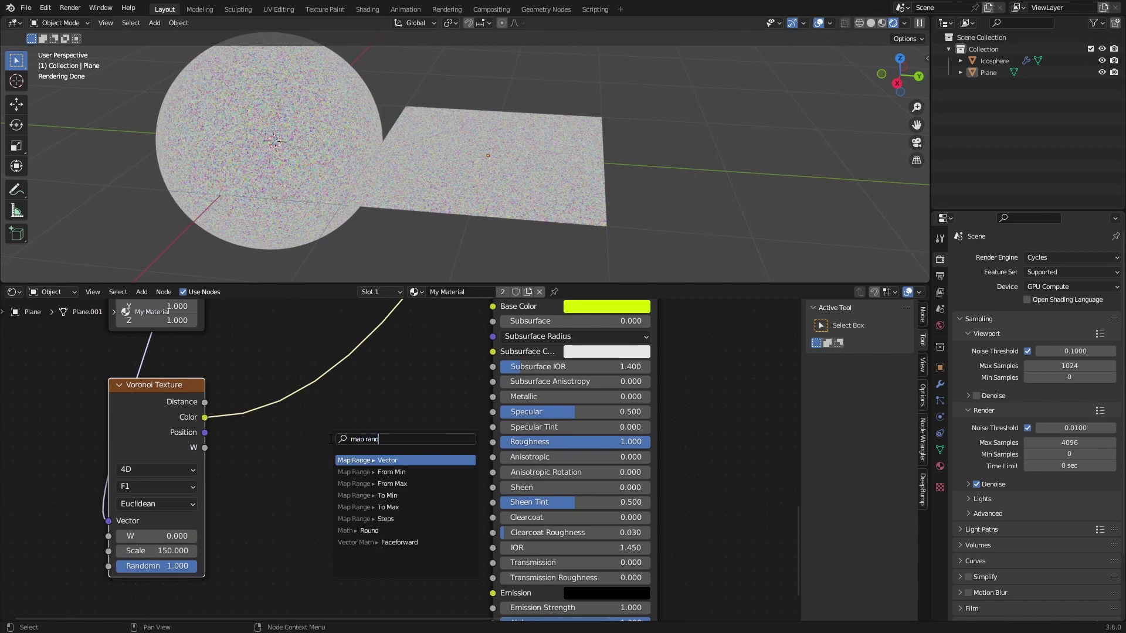
pyautogui.press('Return')
pyautogui.press('Escape')
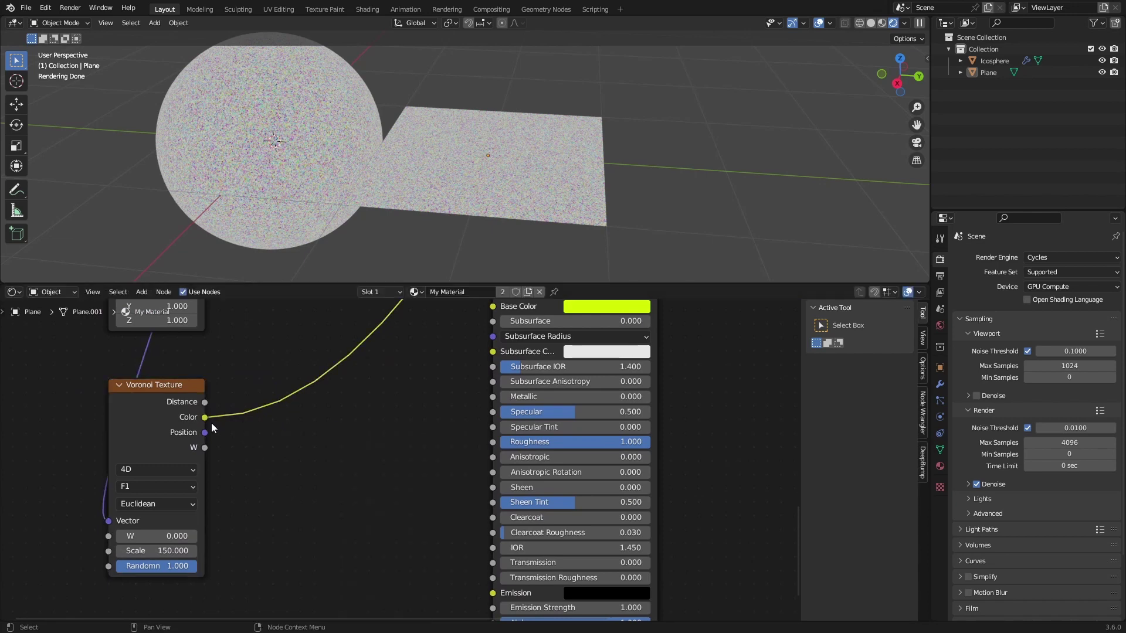
# Connect a Map Range node to the Voronoi Texture's Color output and preview its result on the plane
pyautogui.moveTo(205, 418); pyautogui.dragTo(351, 443)
pyautogui.write('map range')
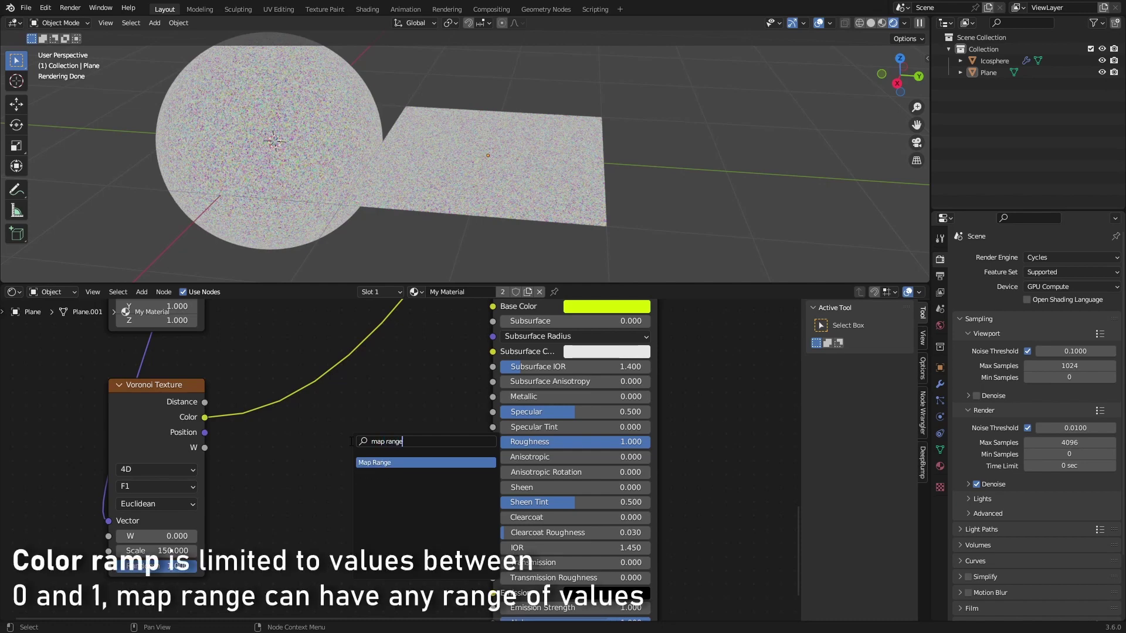
pyautogui.press('Return')
pyautogui.click(233, 476)
pyautogui.moveTo(498, 158); pyautogui.dragTo(505, 197, button='middle')
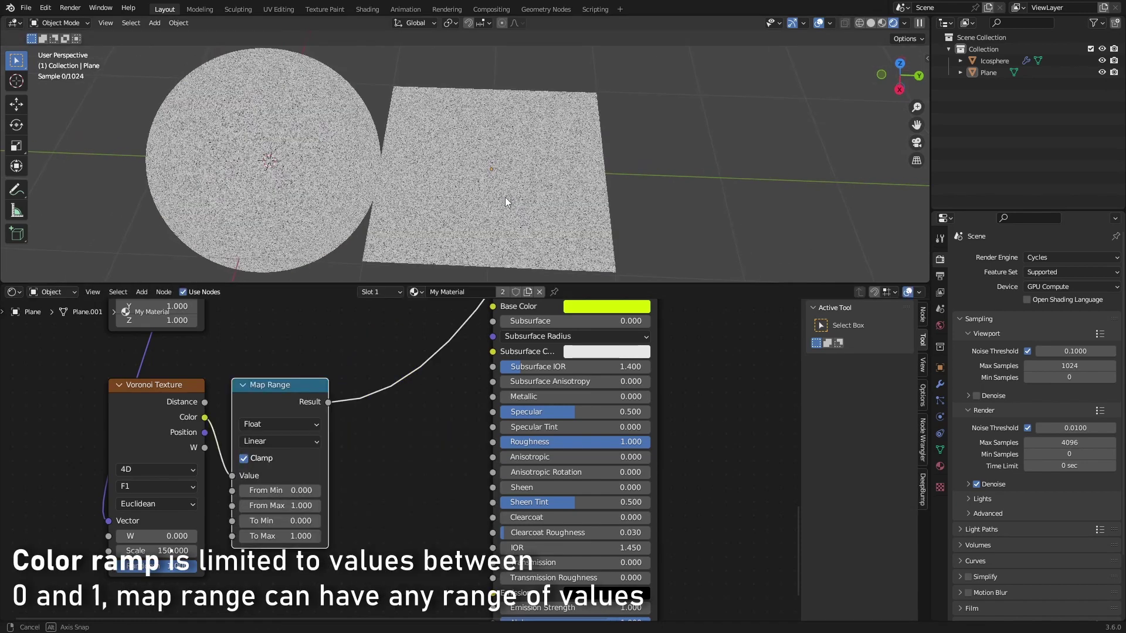
pyautogui.scroll(6, 520, 220)
pyautogui.scroll(3, 448, 185)
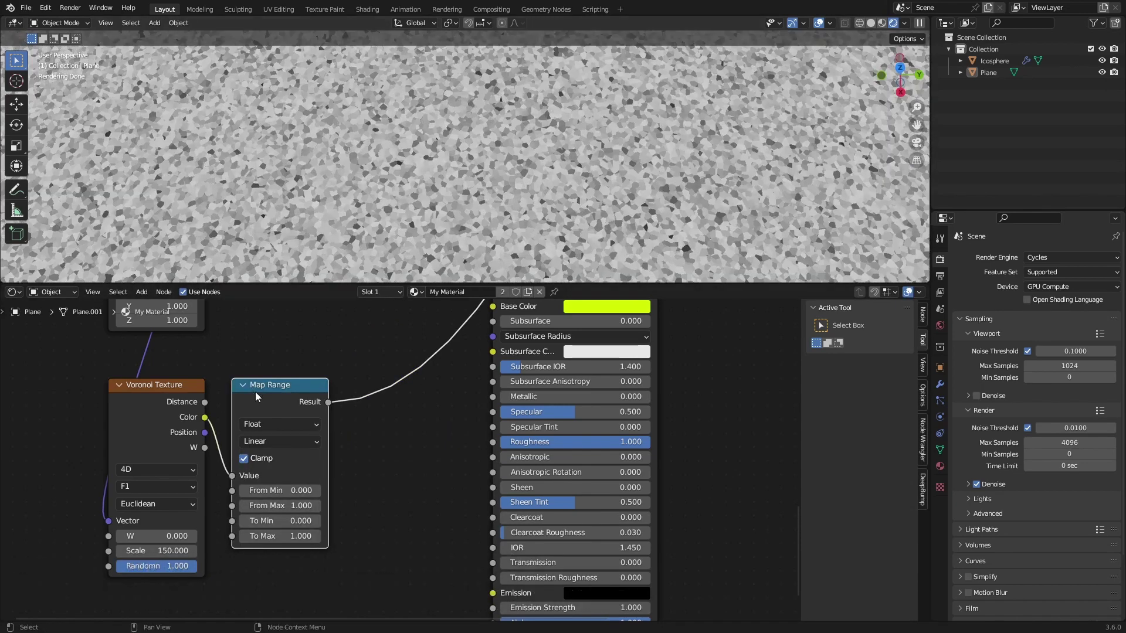
pyautogui.moveTo(255, 392)
pyautogui.mouseDown()
pyautogui.moveTo(266, 392)
pyautogui.moveTo(241, 391)
pyautogui.mouseUp()
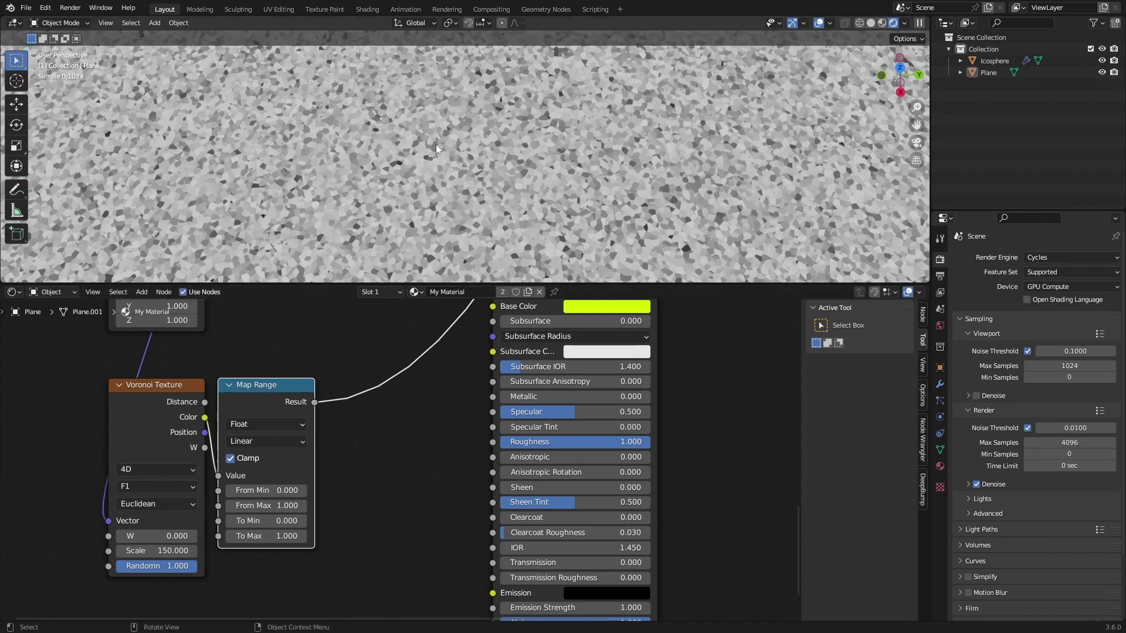
pyautogui.moveTo(435, 144); pyautogui.dragTo(433, 227, button='middle')
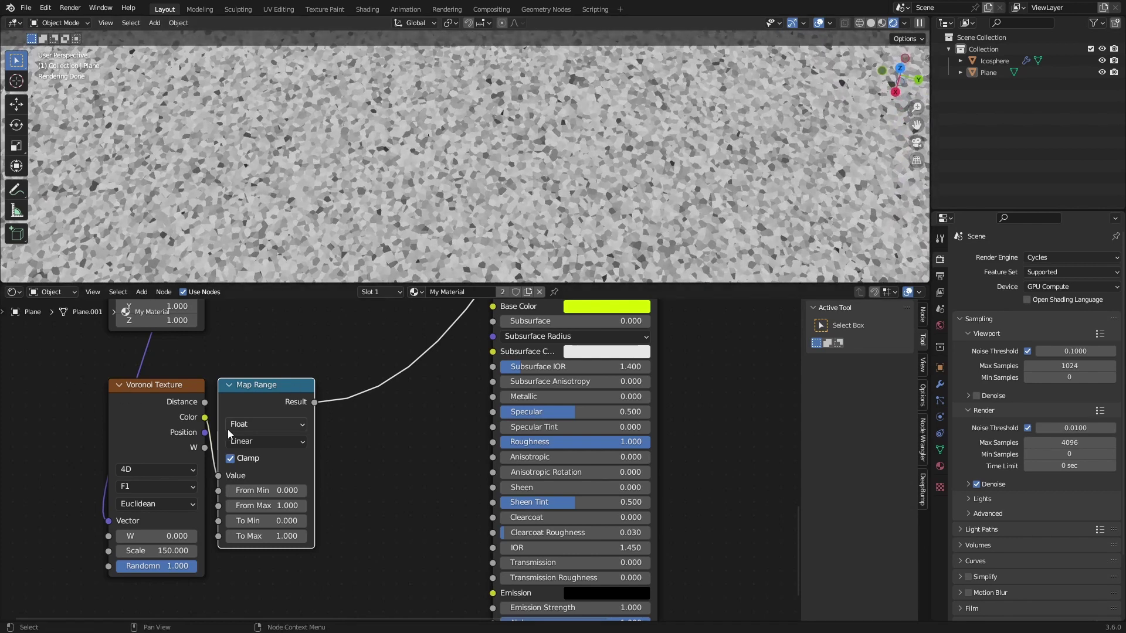
# Insert a Hue/Saturation/Value node after the Map Range, feed the Result into Hue, and shift the three nodes away from the shader
pyautogui.hotkey('shift', 'a')
pyautogui.write('hue')
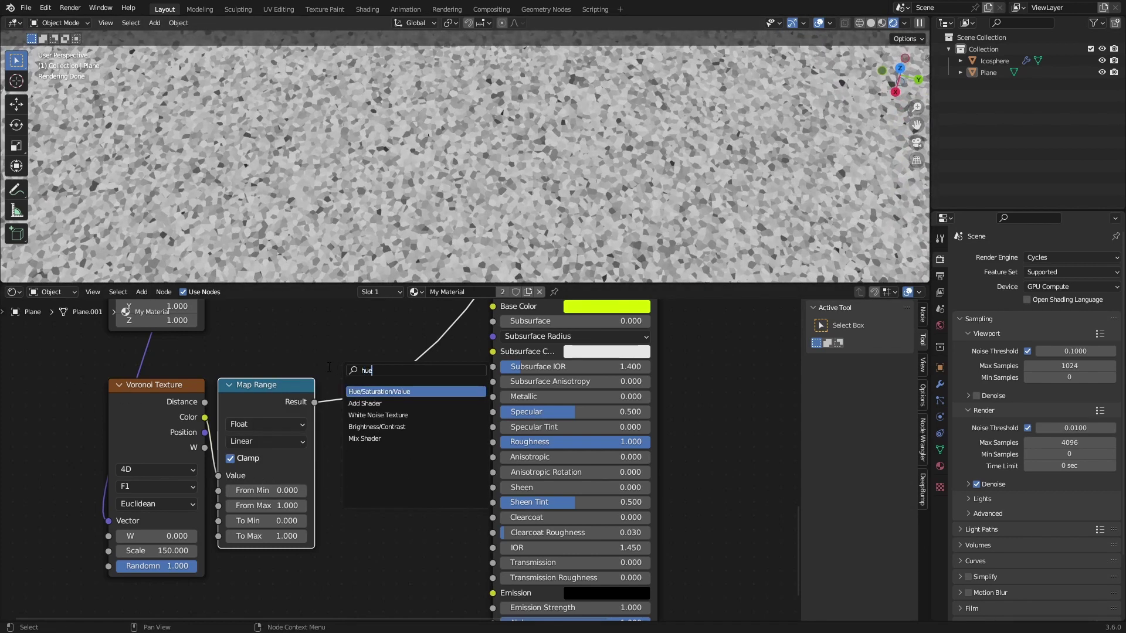
pyautogui.press('Return')
pyautogui.click(336, 365)
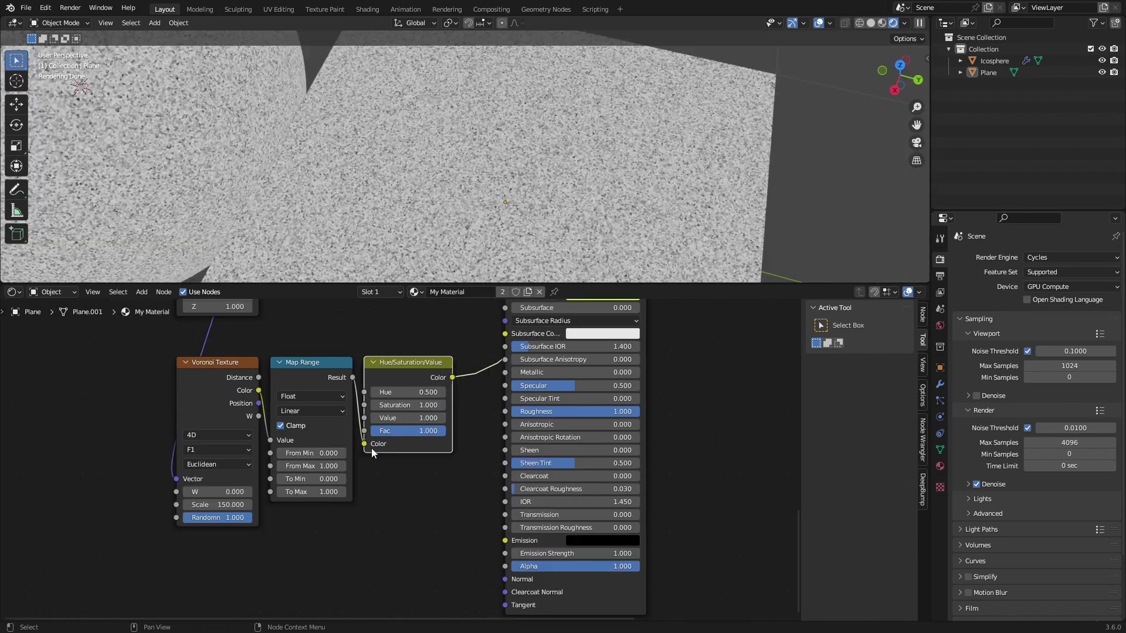
pyautogui.moveTo(365, 444); pyautogui.dragTo(365, 393)
pyautogui.moveTo(394, 344); pyautogui.dragTo(157, 473)
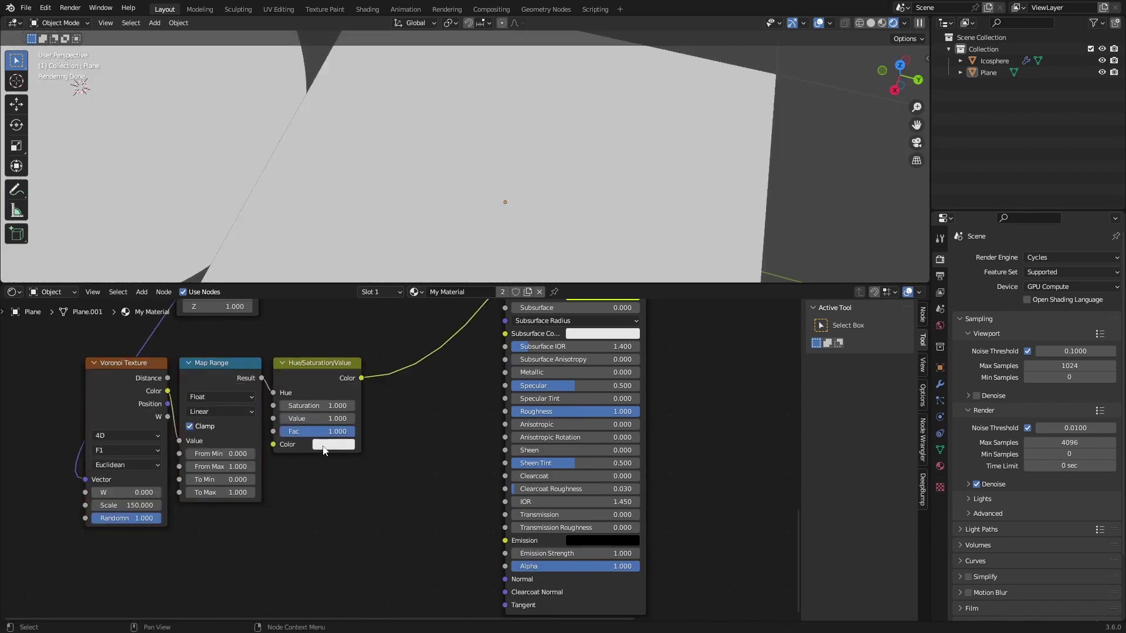
# Set the Hue/Saturation/Value node's Color to a fully bright, saturated red
pyautogui.click(324, 446)
pyautogui.moveTo(413, 283); pyautogui.dragTo(413, 275)
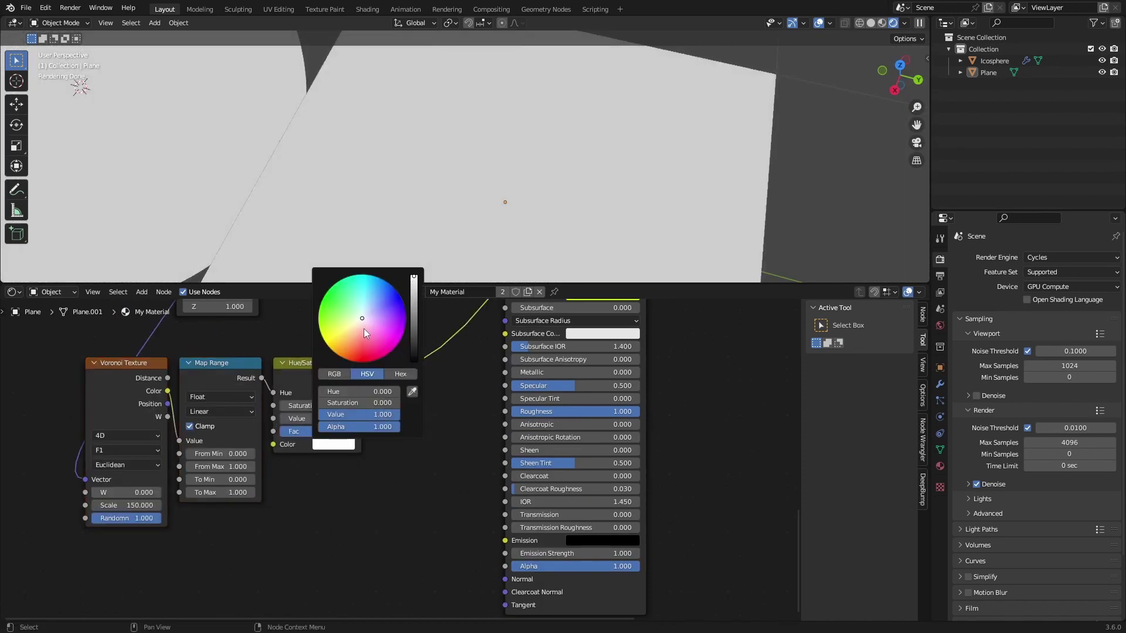
pyautogui.moveTo(364, 328); pyautogui.dragTo(358, 362)
# Examine the Map Range's greyscale cell values on the plane as the source for the Hue input
pyautogui.scroll(6, 431, 214)
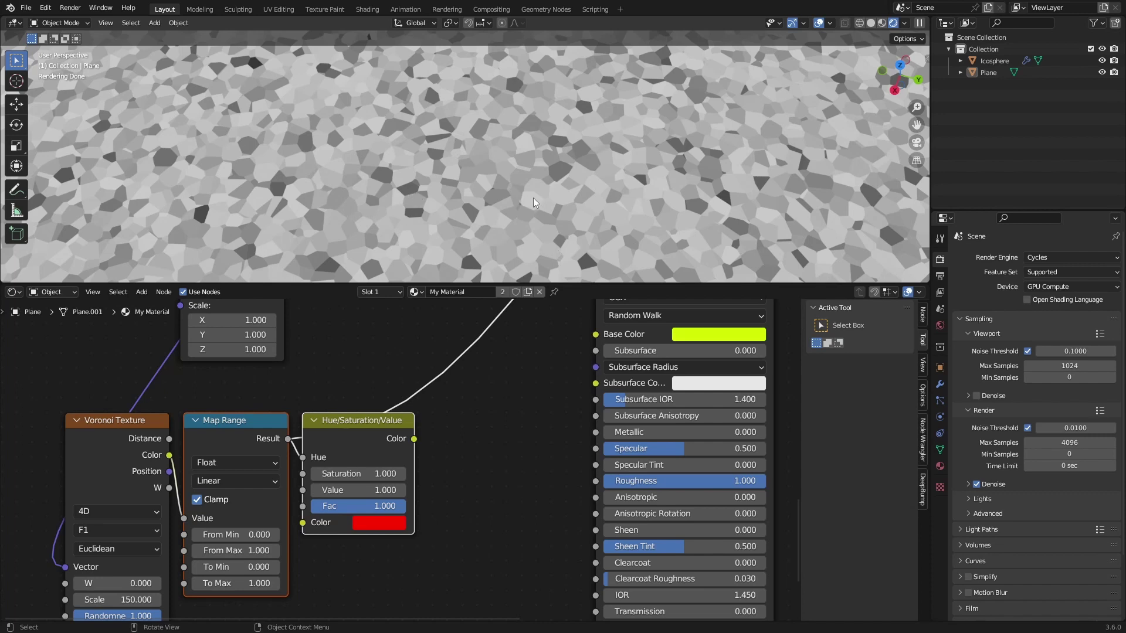
pyautogui.scroll(-4, 525, 208)
pyautogui.moveTo(447, 179); pyautogui.dragTo(418, 223, button='middle')
pyautogui.scroll(2, 329, 460)
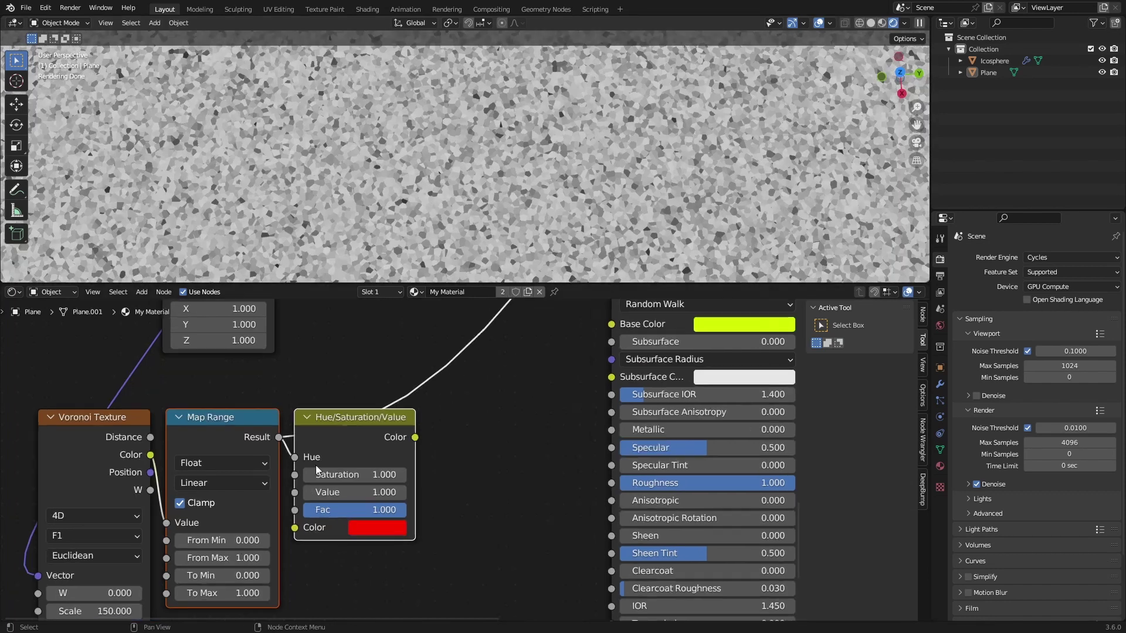
pyautogui.moveTo(285, 456); pyautogui.dragTo(351, 461)
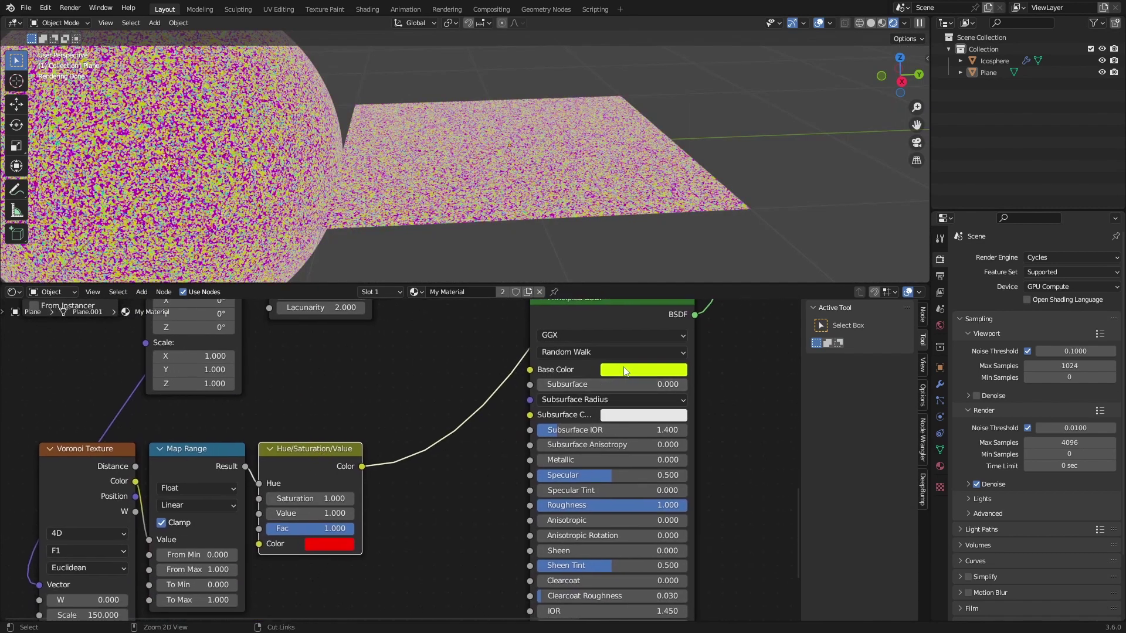
# Copy the rough shader's yellow-green Base Color into the Hue/Saturation/Value node's Color
pyautogui.hotkey('ctrl', 'c')
pyautogui.moveTo(384, 499); pyautogui.dragTo(451, 363, button='middle')
pyautogui.hotkey('ctrl', 'v')
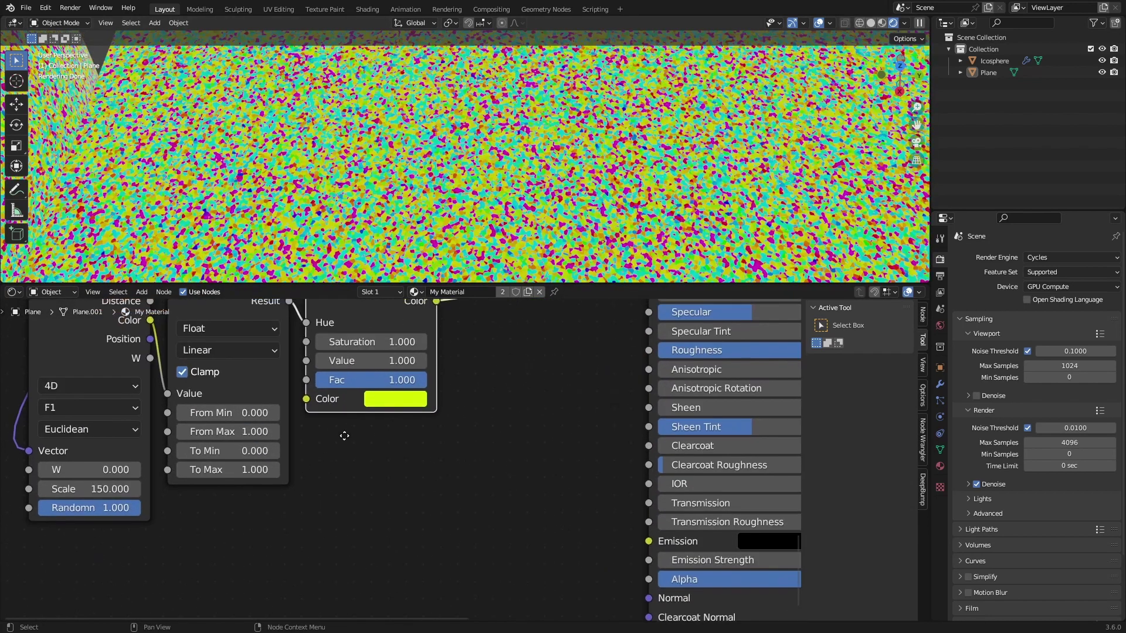
# Move the Map Range link from Hue to Saturation and connect the same Result to Value as well
pyautogui.scroll(2, 363, 522)
pyautogui.moveTo(262, 410); pyautogui.dragTo(283, 486)
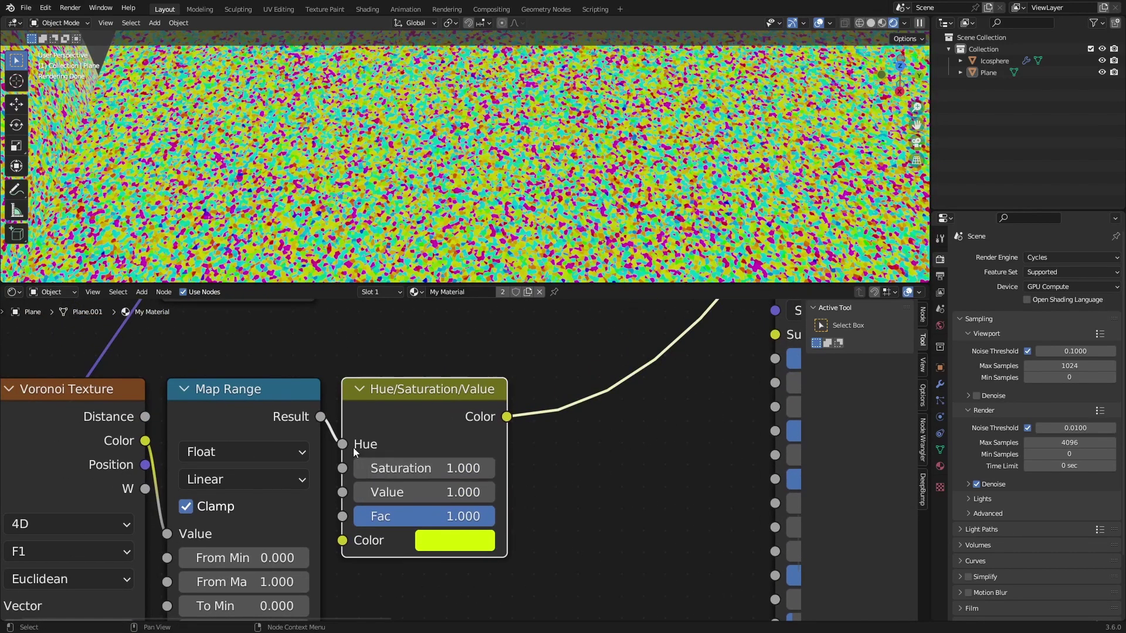
pyautogui.moveTo(342, 444); pyautogui.dragTo(342, 468)
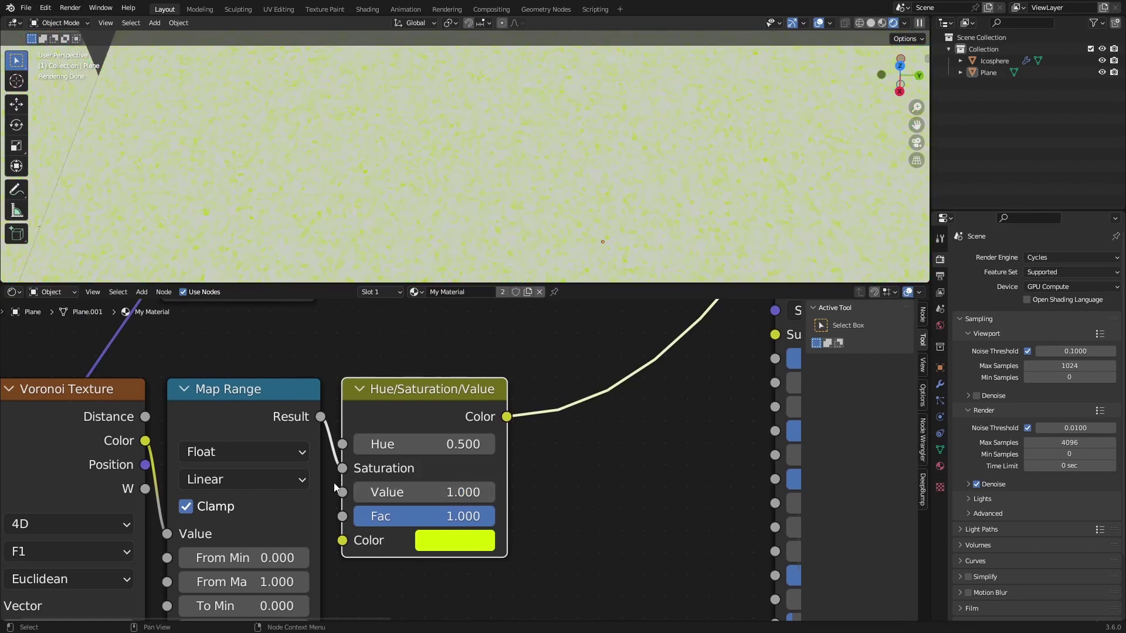
pyautogui.moveTo(322, 427); pyautogui.dragTo(343, 492)
# Set the Hue/Saturation/Value node's Fac to 0.5
pyautogui.moveTo(457, 516); pyautogui.dragTo(372, 516)
pyautogui.doubleClick(440, 516)
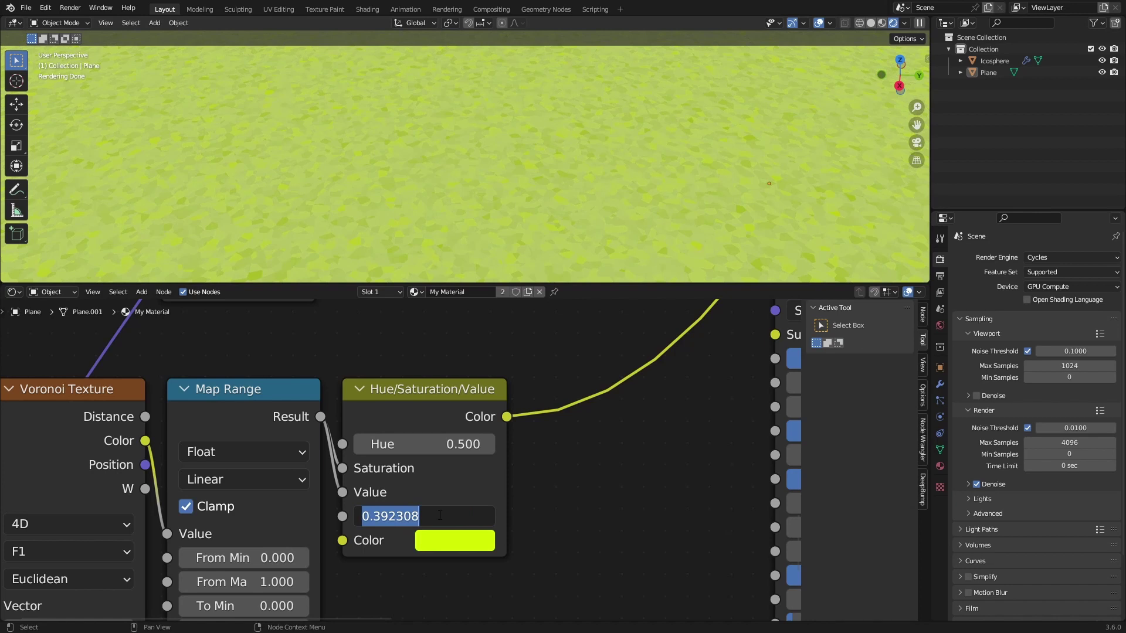
pyautogui.write('.5')
pyautogui.press('Return')
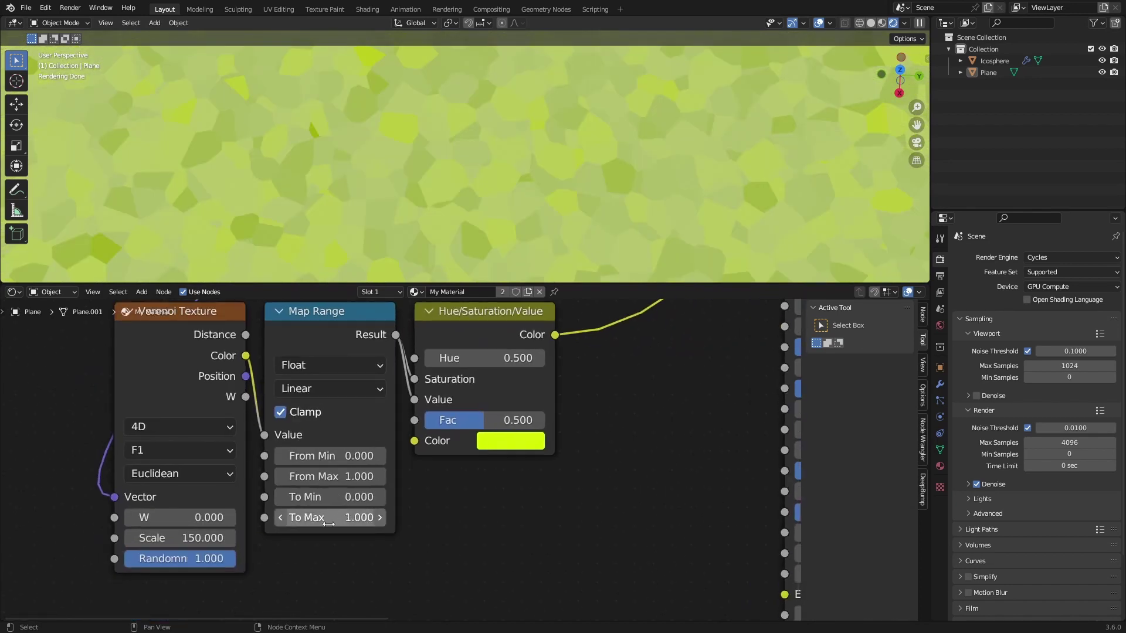
# Try the Map Range's To Max at 2.41 and preview the node's output on the plane
pyautogui.keyDown('shift'); pyautogui.moveTo(329, 523); pyautogui.dragTo(346, 523); pyautogui.keyUp('shift')
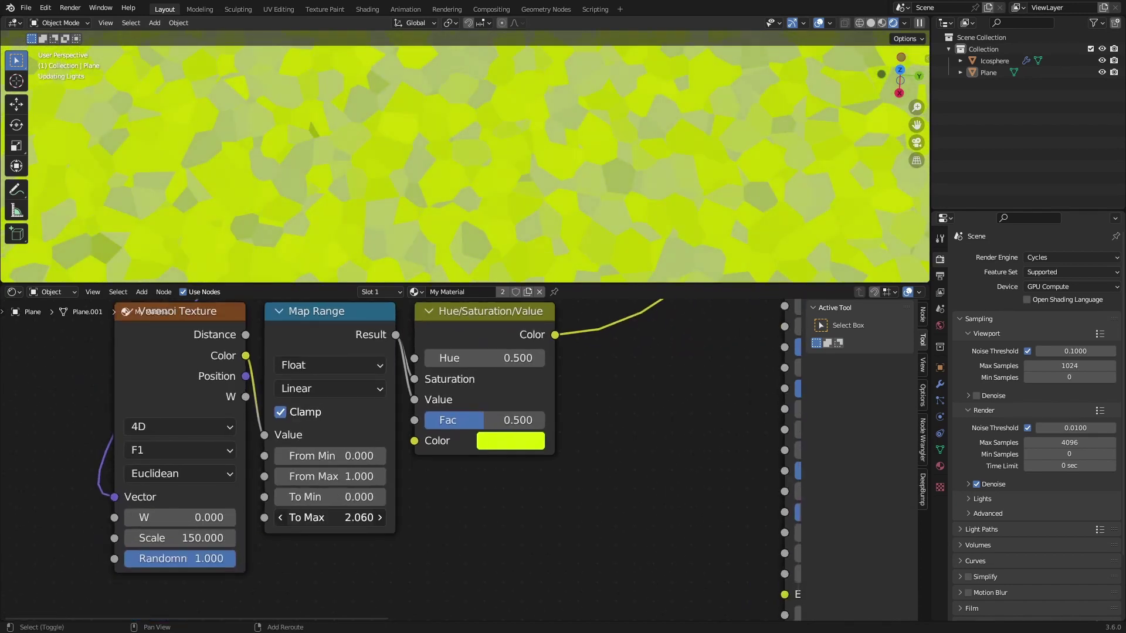
pyautogui.scroll(-8, 466, 214)
pyautogui.moveTo(466, 214)
pyautogui.mouseDown(button='middle')
pyautogui.moveTo(487, 142)
pyautogui.moveTo(464, 174)
pyautogui.moveTo(478, 194)
pyautogui.moveTo(469, 191)
pyautogui.mouseUp(button='middle')
pyautogui.scroll(-4, 464, 174)
pyautogui.keyDown('ctrl'); pyautogui.keyDown('shift'); pyautogui.click(311, 329); pyautogui.keyUp('shift'); pyautogui.keyUp('ctrl')
pyautogui.scroll(6, 469, 192)
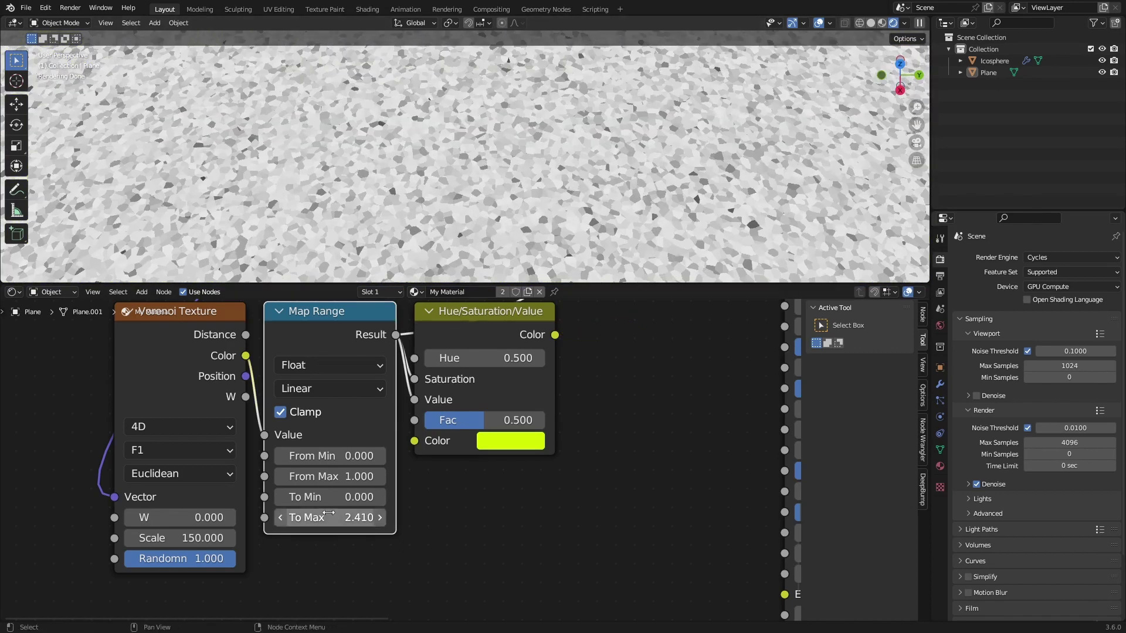
# Try a To Min of about 1.2 on the Map Range and reset it to 0
pyautogui.moveTo(332, 518); pyautogui.dragTo(592, 518)
pyautogui.press('Escape')
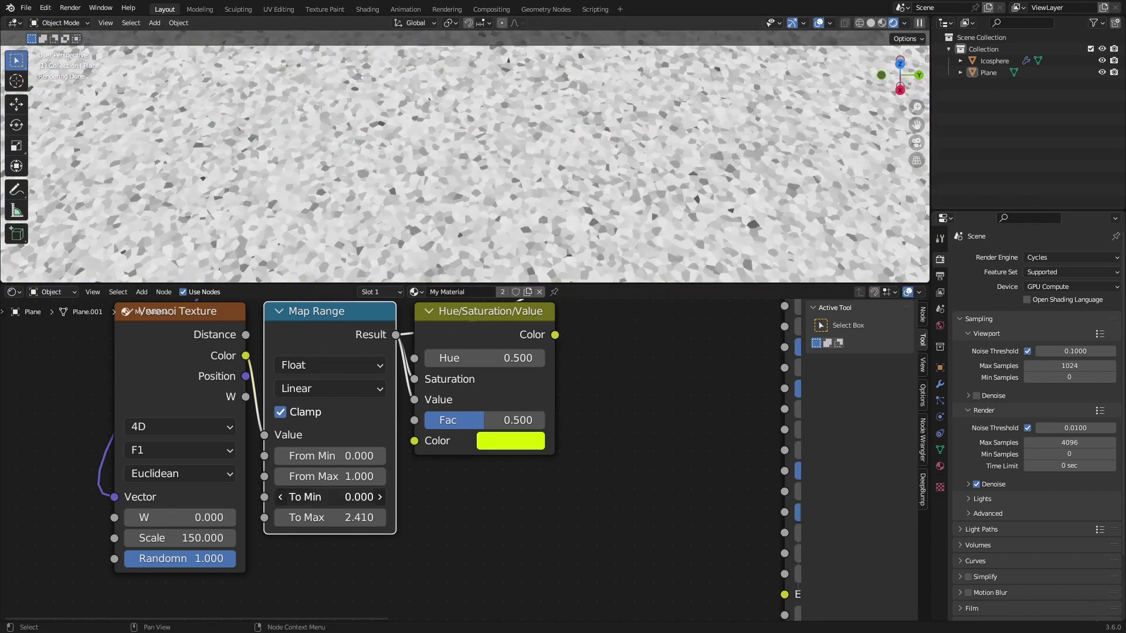
pyautogui.moveTo(332, 497); pyautogui.dragTo(356, 497)
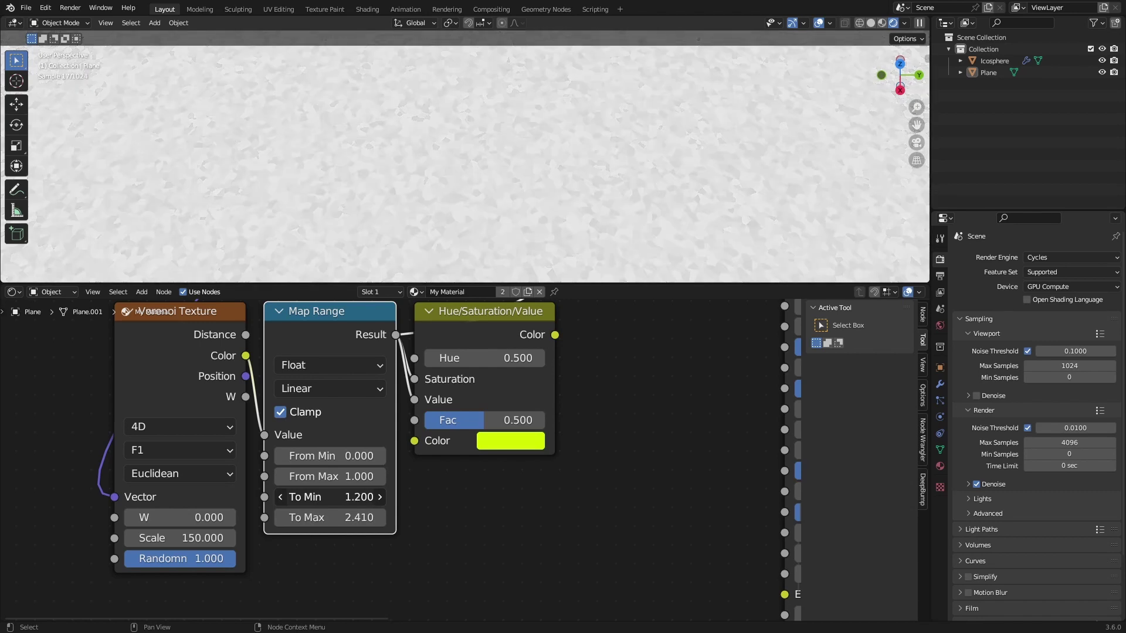
pyautogui.press('BackSpace')
# Set the Map Range's To Max to 2 and preview the Hue/Saturation/Value output on the plane
pyautogui.click(335, 518)
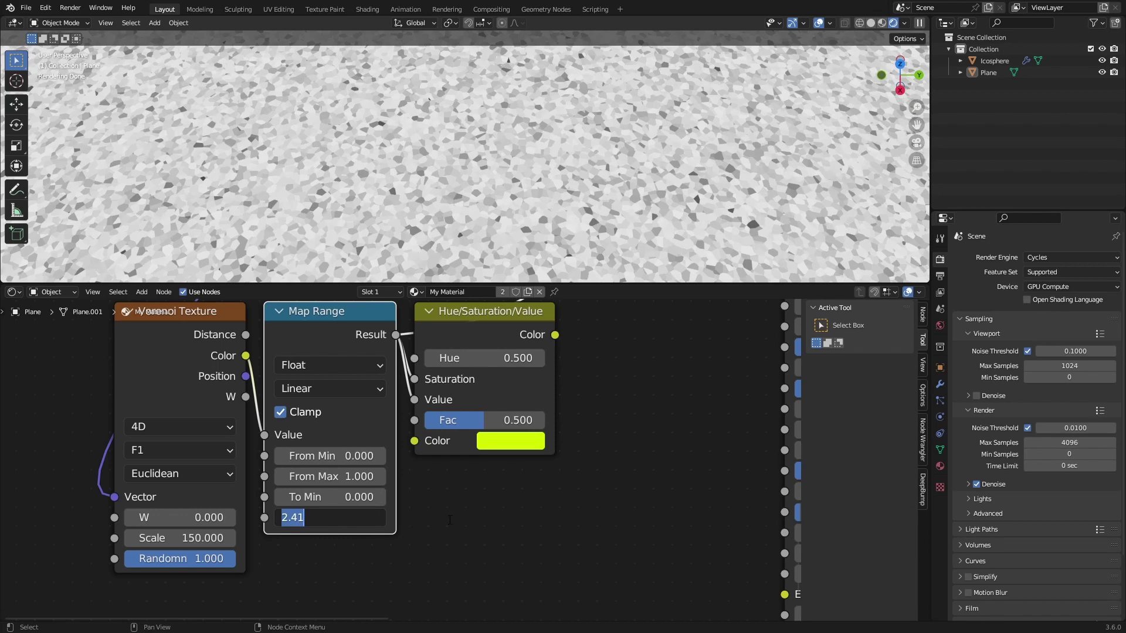
pyautogui.press('Return')
pyautogui.scroll(-5, 477, 508)
pyautogui.moveTo(513, 450); pyautogui.dragTo(417, 536, button='middle')
pyautogui.keyDown('ctrl'); pyautogui.keyDown('shift'); pyautogui.click(390, 453); pyautogui.keyUp('shift'); pyautogui.keyUp('ctrl')
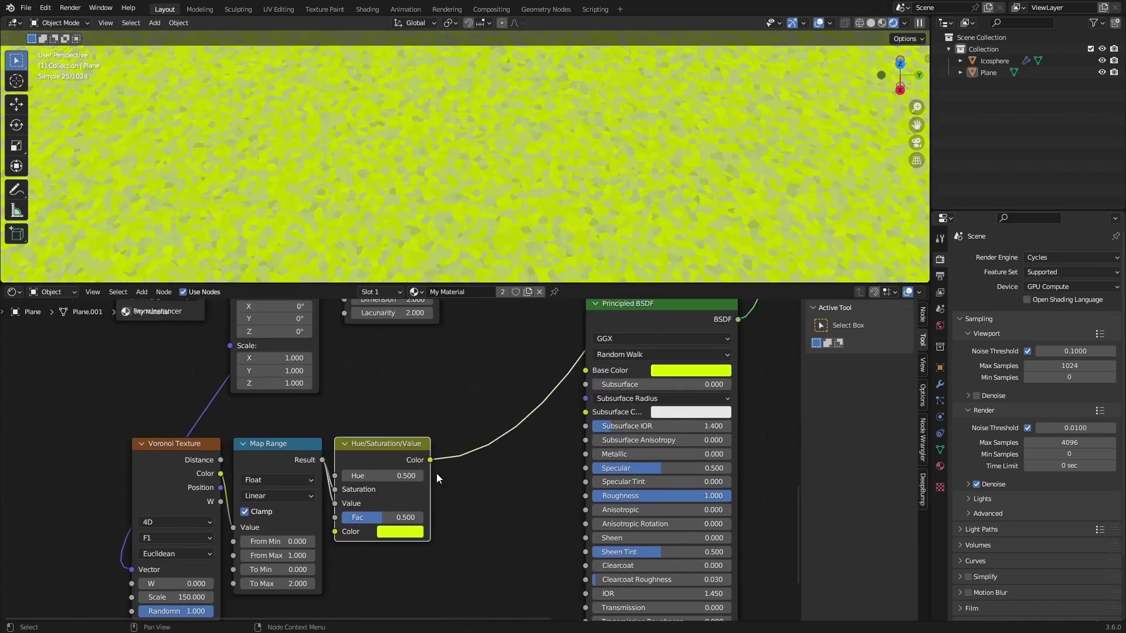
pyautogui.scroll(-10, 509, 186)
pyautogui.moveTo(509, 185); pyautogui.dragTo(479, 175, button='middle')
pyautogui.scroll(8, 406, 203)
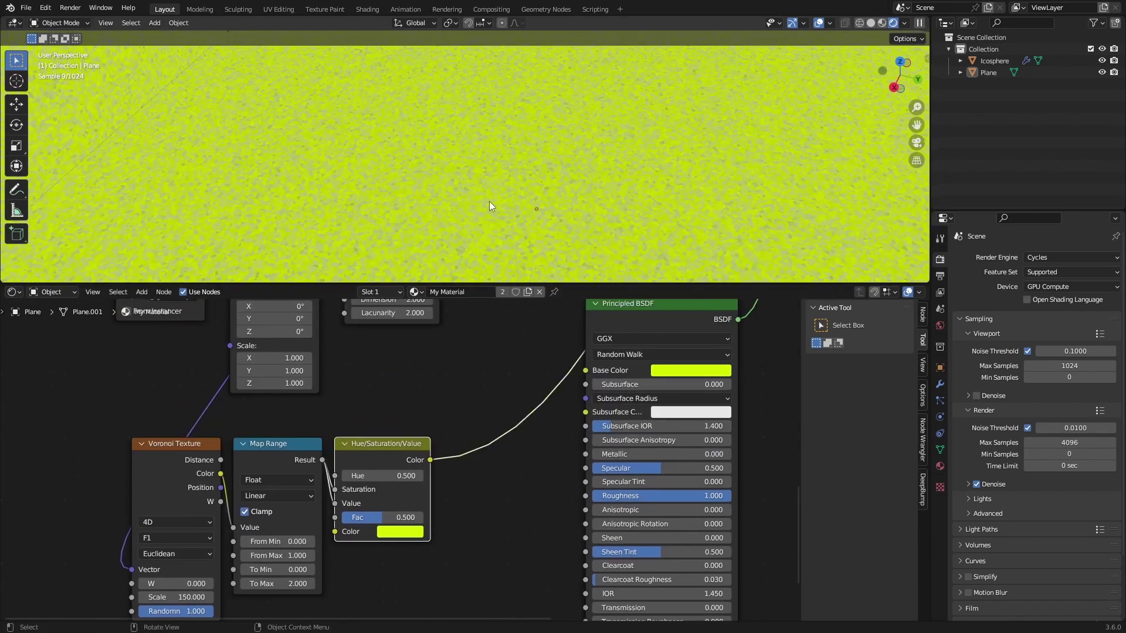
# Connect the Hue/Saturation/Value color to the rough shader's Base Color and send the Mix Shader back to the material output
pyautogui.scroll(-3, 463, 448)
pyautogui.moveTo(464, 448); pyautogui.dragTo(434, 459, button='middle')
pyautogui.scroll(-2, 434, 460)
pyautogui.moveTo(337, 508); pyautogui.dragTo(426, 453)
pyautogui.scroll(-1, 475, 455)
pyautogui.moveTo(556, 366); pyautogui.dragTo(419, 490, button='middle')
pyautogui.moveTo(422, 362); pyautogui.dragTo(380, 475, button='middle')
pyautogui.keyDown('ctrl'); pyautogui.keyDown('shift'); pyautogui.click(427, 365); pyautogui.keyUp('shift'); pyautogui.keyUp('ctrl')
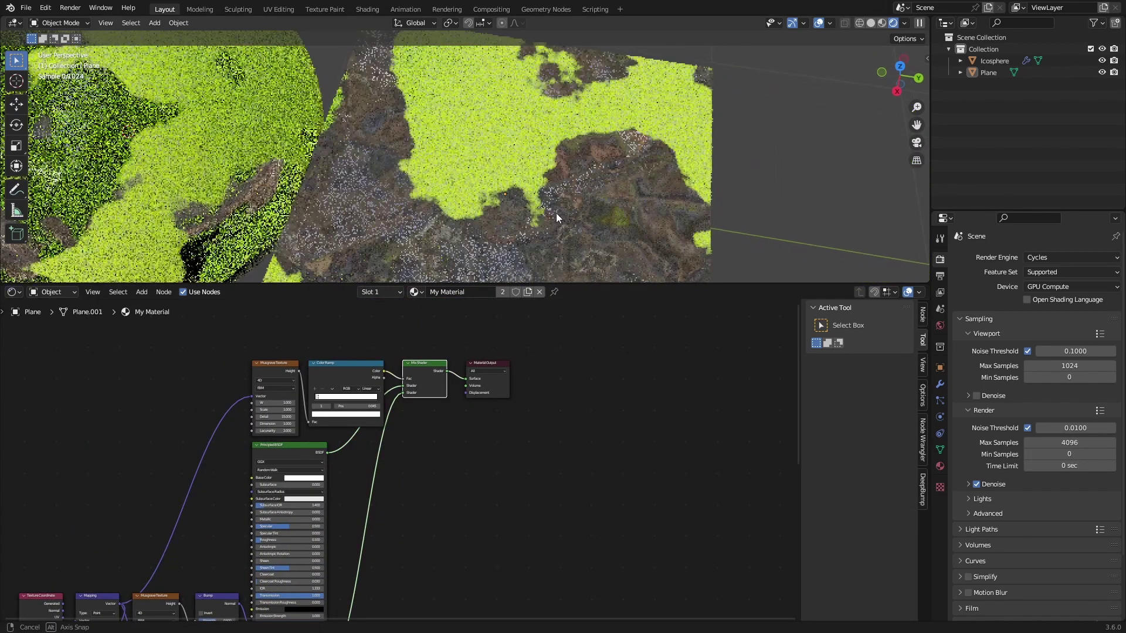
# Inspect the border between the glass and yellow-green areas up close and compare it with the Color Ramp mask
pyautogui.scroll(5, 502, 227)
pyautogui.keyDown('shift'); pyautogui.moveTo(346, 218); pyautogui.dragTo(508, 191, button='middle'); pyautogui.keyUp('shift')
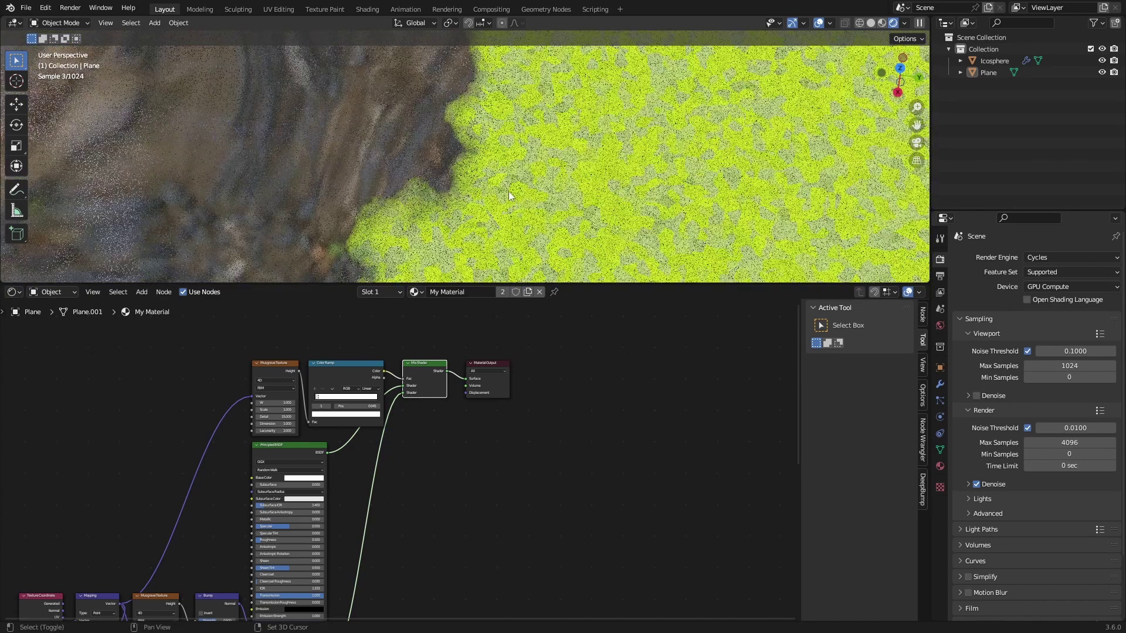
pyautogui.scroll(2, 308, 344)
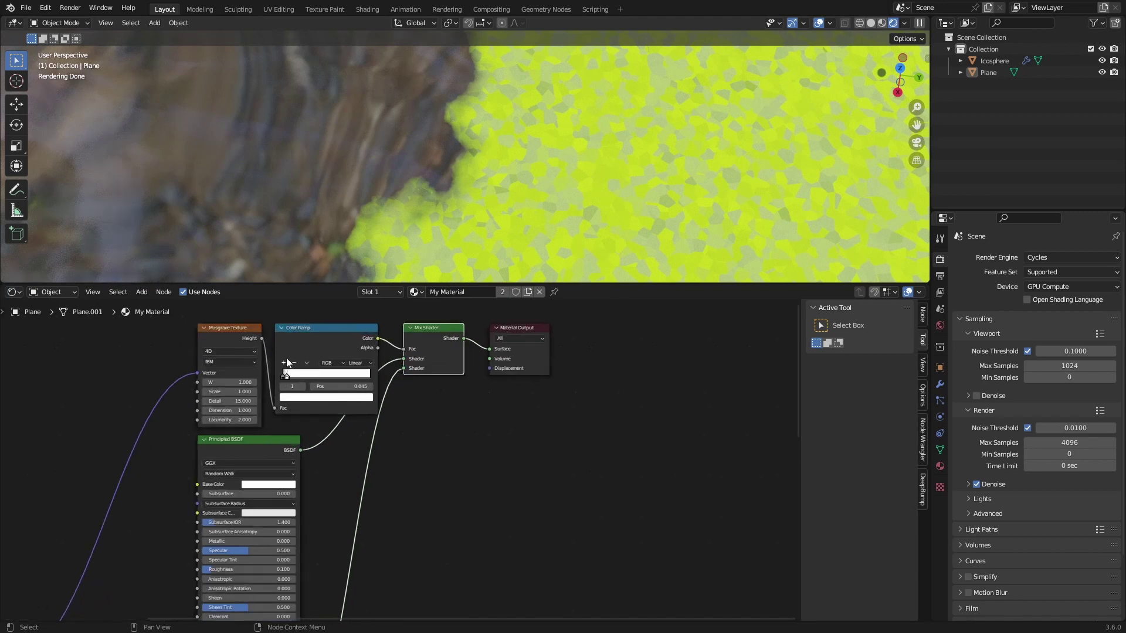
pyautogui.keyDown('ctrl'); pyautogui.keyDown('shift'); pyautogui.click(309, 346); pyautogui.keyUp('shift'); pyautogui.keyUp('ctrl')
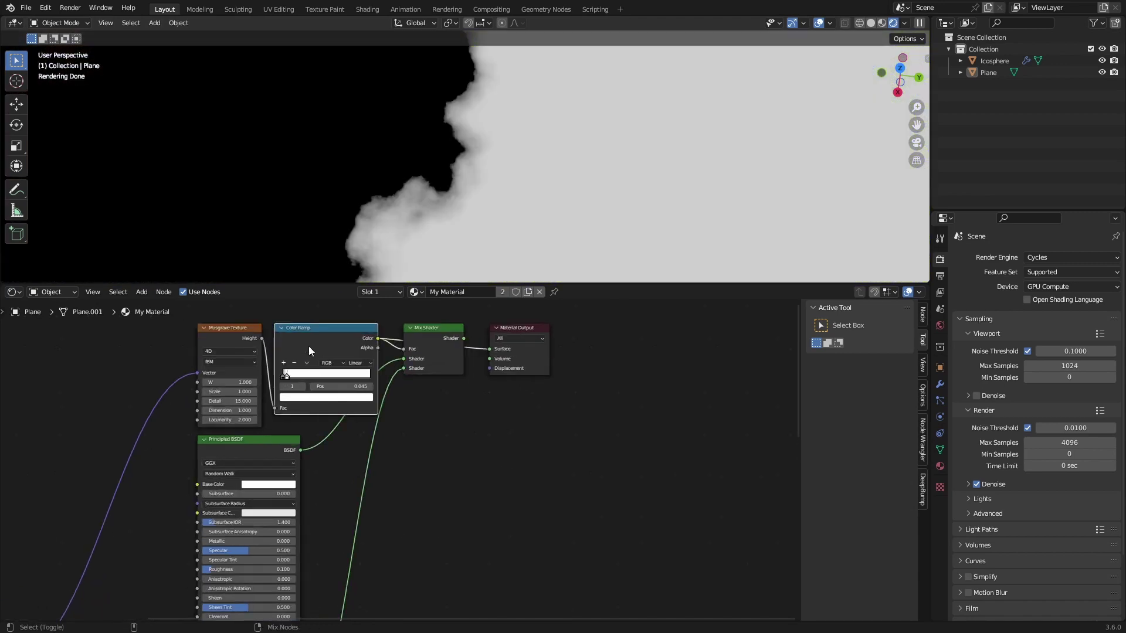
pyautogui.keyDown('ctrl'); pyautogui.keyDown('shift'); pyautogui.click(428, 332); pyautogui.keyUp('shift'); pyautogui.keyUp('ctrl')
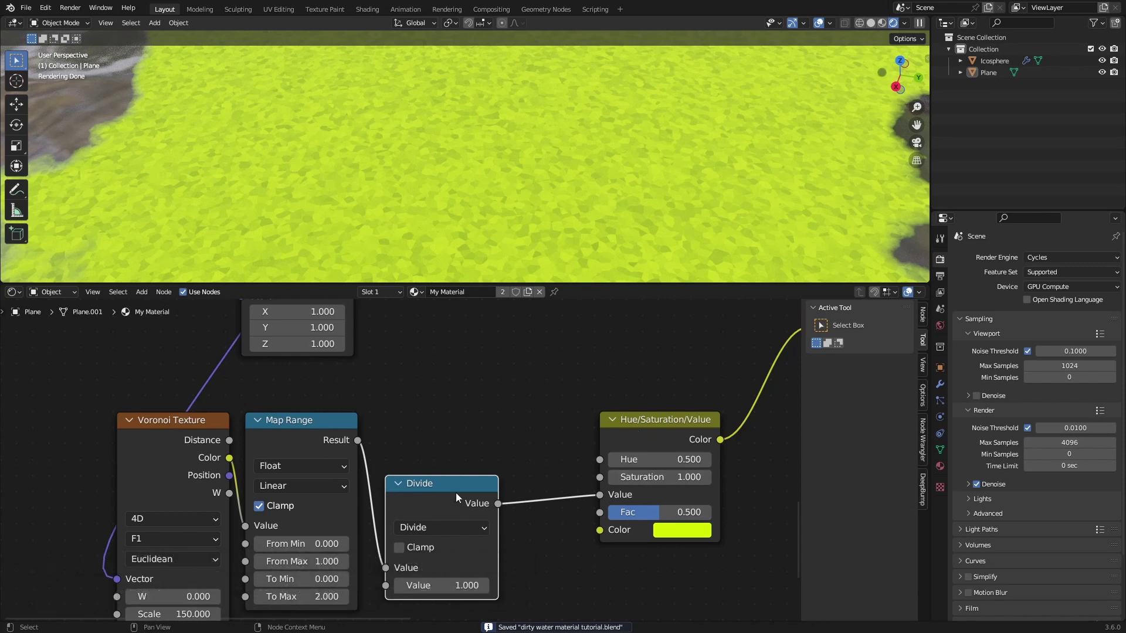
# Line up the Divide node between the Map Range and Hue/Saturation/Value nodes
pyautogui.moveTo(432, 478); pyautogui.dragTo(433, 414)
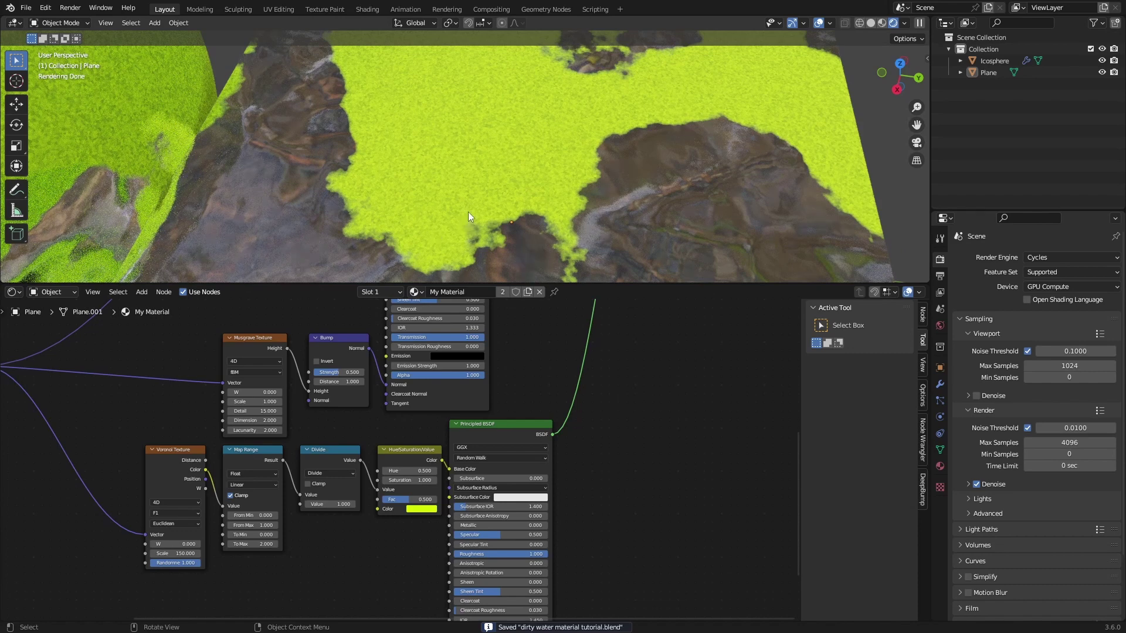
# Examine the mixed material on the icosphere and plane from several distances and review the node tree
pyautogui.scroll(-8, 467, 213)
pyautogui.scroll(-11, 565, 450)
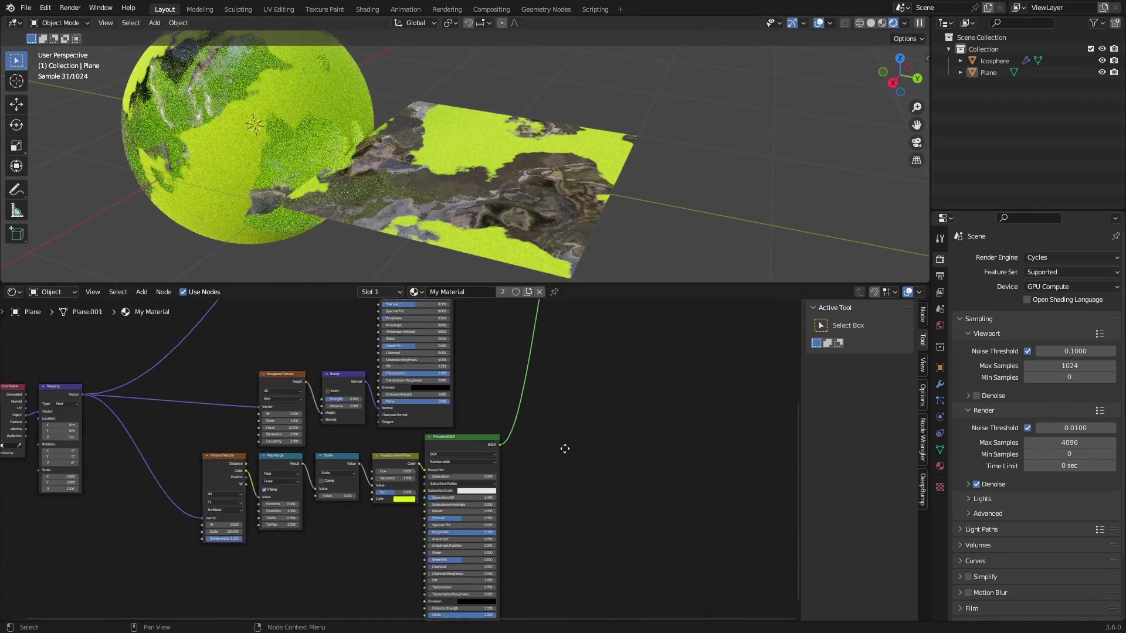
pyautogui.moveTo(516, 384); pyautogui.dragTo(482, 343, button='middle')
pyautogui.scroll(9, 459, 534)
pyautogui.moveTo(486, 461); pyautogui.dragTo(628, 503, button='middle')
pyautogui.scroll(-2, 628, 503)
pyautogui.moveTo(398, 114); pyautogui.dragTo(484, 164, button='middle')
pyautogui.scroll(4, 443, 173)
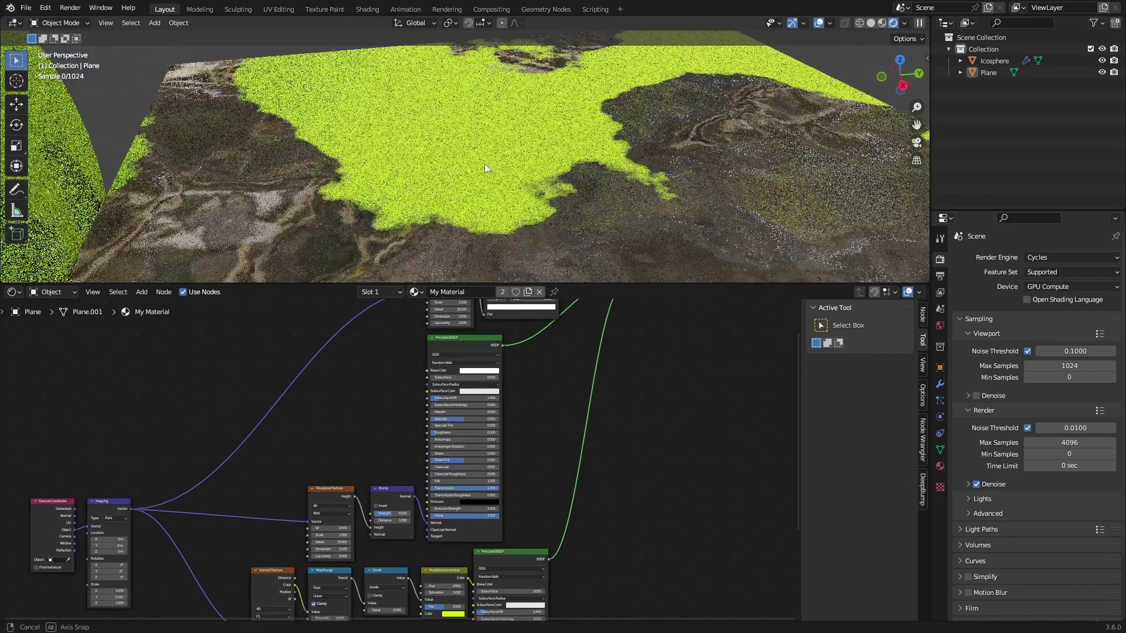
# Combine all nodes except Texture Coordinate, Mapping and Material Output into a single node group
pyautogui.scroll(-4, 496, 504)
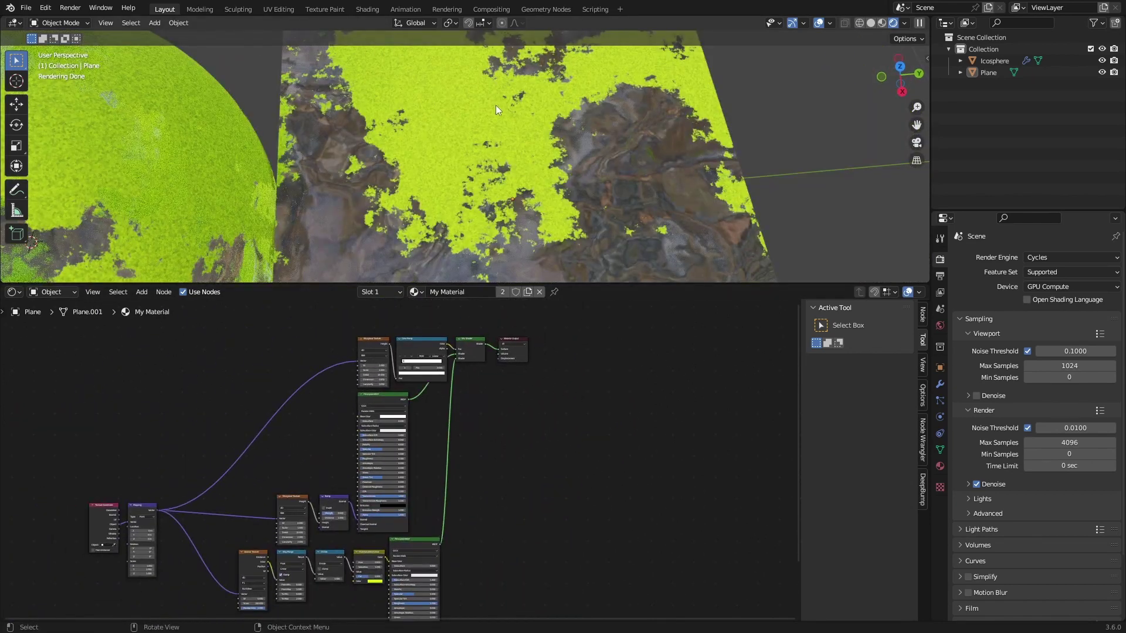
pyautogui.scroll(-4, 554, 177)
pyautogui.moveTo(555, 178); pyautogui.dragTo(547, 147, button='middle')
pyautogui.moveTo(426, 502); pyautogui.dragTo(403, 471, button='middle')
pyautogui.scroll(-2, 402, 471)
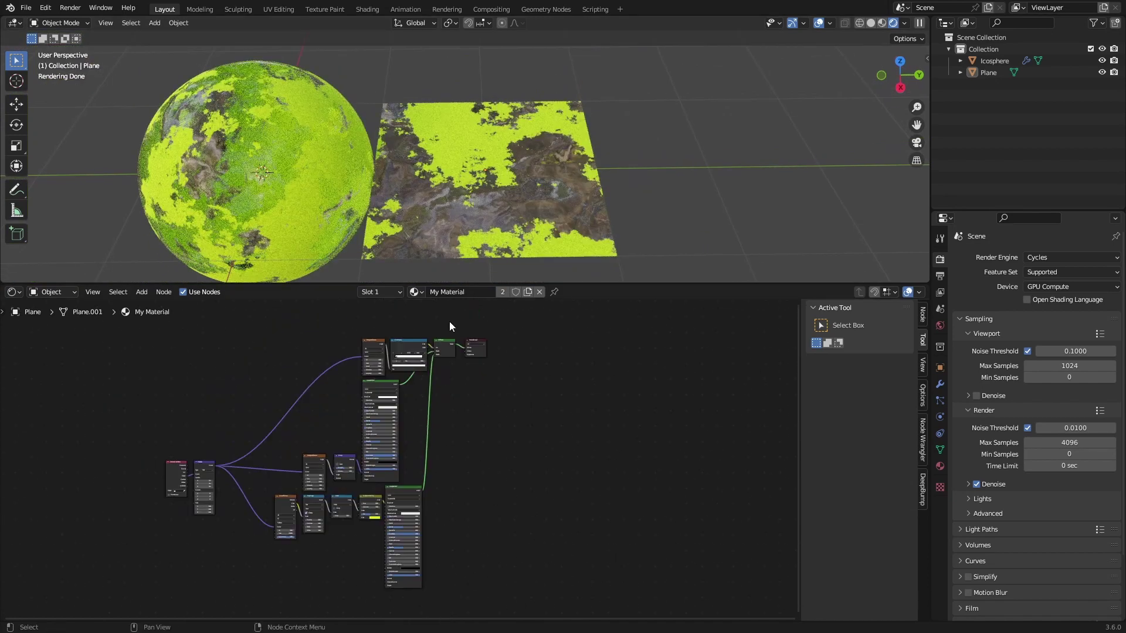
pyautogui.moveTo(454, 320); pyautogui.dragTo(262, 608)
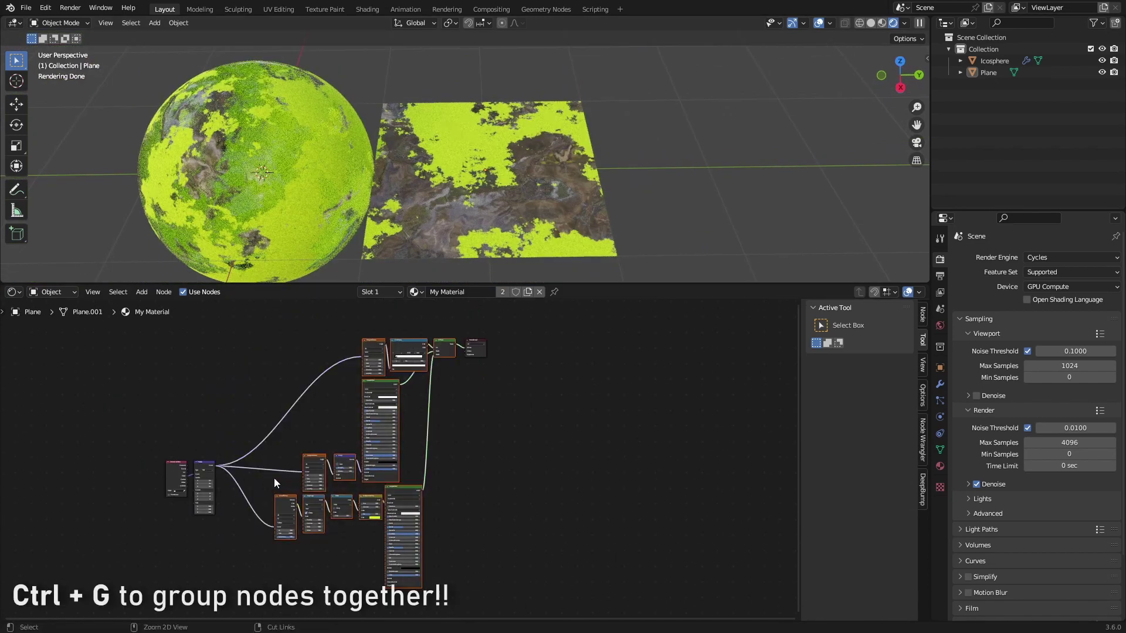
pyautogui.hotkey('ctrl', 'g')
# Move the Group Input node well away from the texture nodes inside the group and review the grouped tree
pyautogui.moveTo(492, 475); pyautogui.dragTo(509, 420, button='middle')
pyautogui.scroll(5, 509, 420)
pyautogui.click(469, 409)
pyautogui.scroll(11, 469, 409)
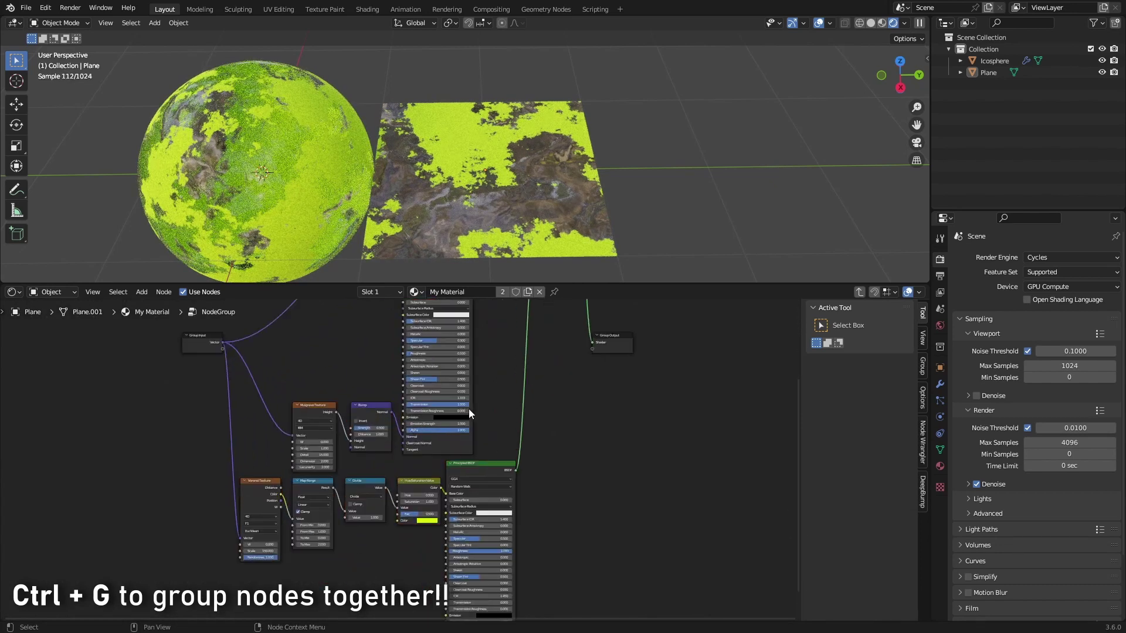
pyautogui.moveTo(223, 328); pyautogui.dragTo(312, 492, button='middle')
pyautogui.moveTo(292, 490); pyautogui.dragTo(126, 331)
pyautogui.scroll(-9, 343, 418)
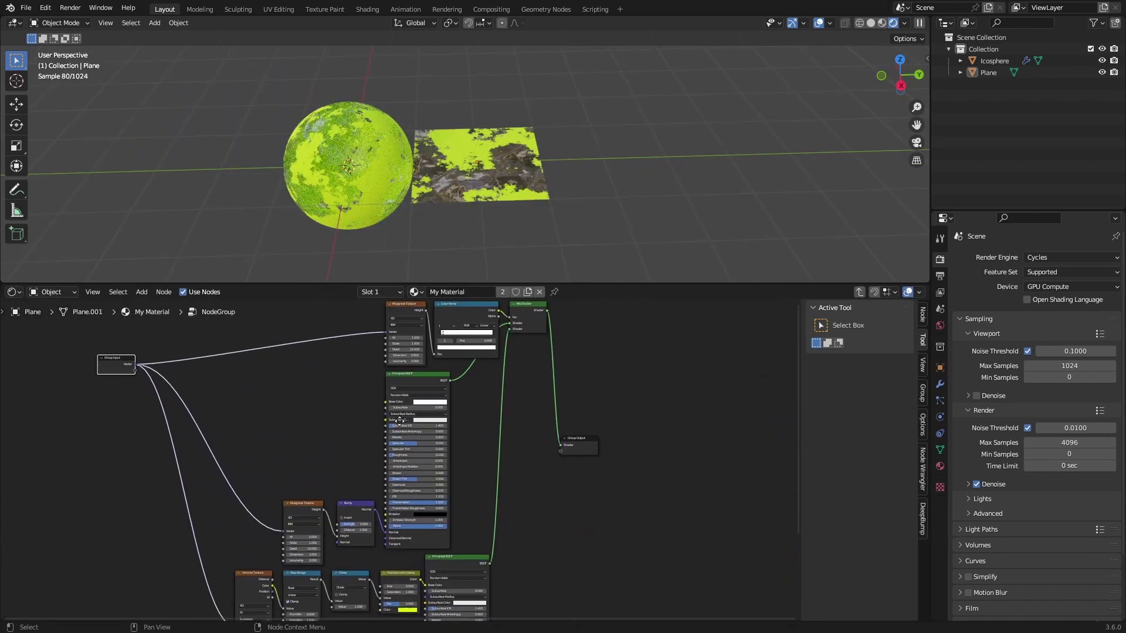
pyautogui.moveTo(444, 494); pyautogui.dragTo(460, 447, button='middle')
pyautogui.scroll(-2, 439, 492)
pyautogui.scroll(4, 504, 463)
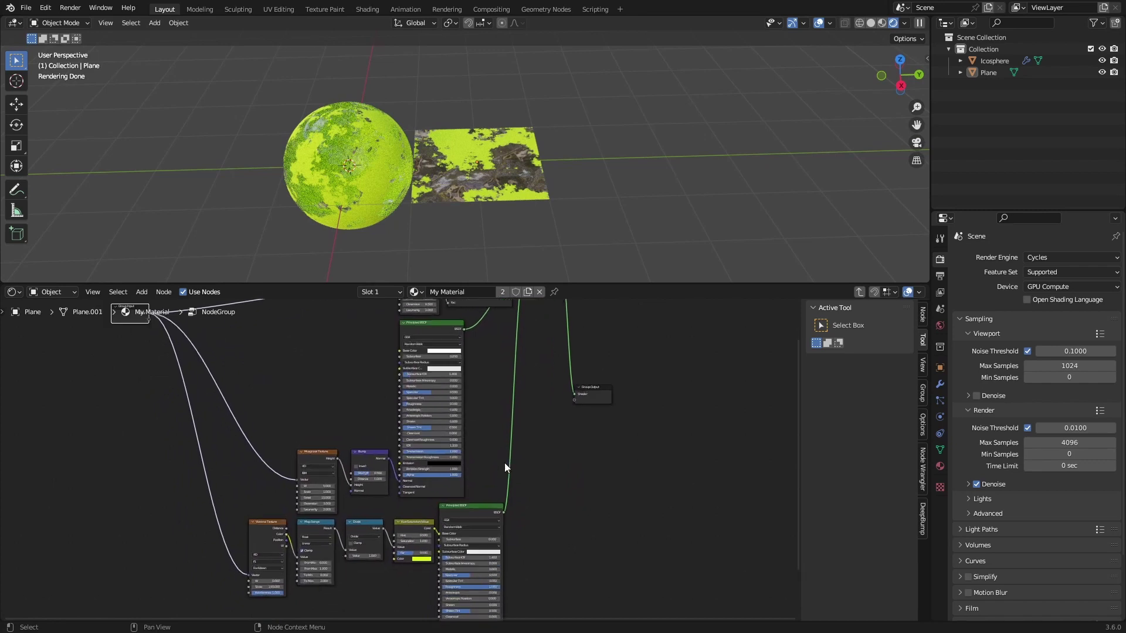
pyautogui.scroll(-1, 524, 389)
pyautogui.moveTo(525, 387); pyautogui.dragTo(505, 429, button='middle')
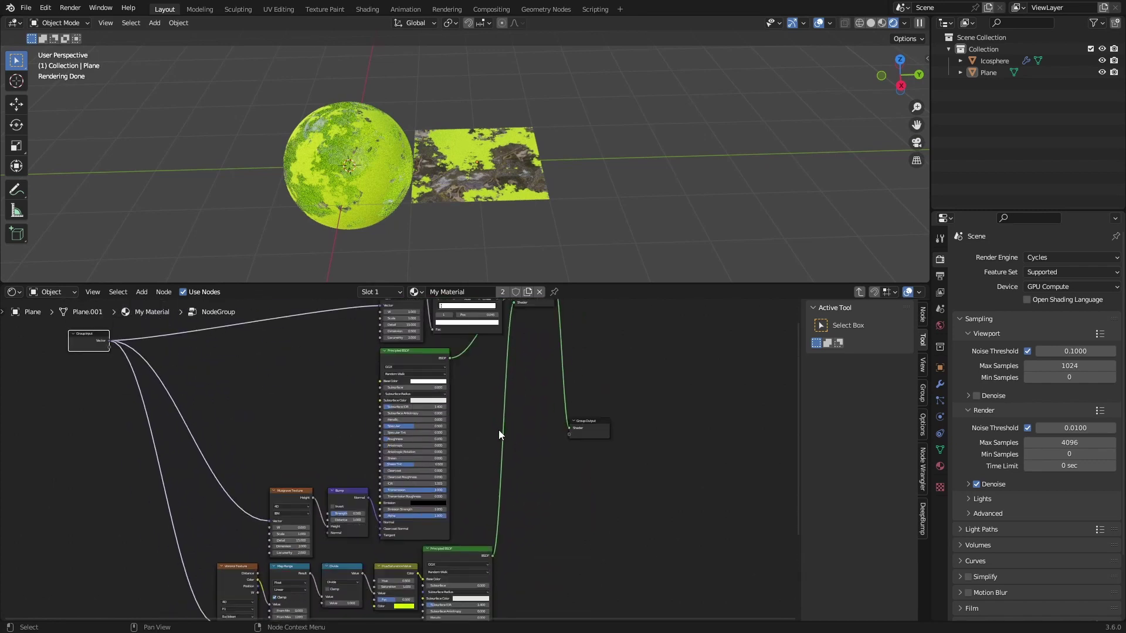
# Return to the main material tree and move the Texture Coordinate and Mapping nodes beside the node group
pyautogui.press('Tab')
pyautogui.moveTo(377, 544); pyautogui.dragTo(403, 466, button='middle')
pyautogui.moveTo(304, 509); pyautogui.dragTo(121, 429)
pyautogui.press('g')
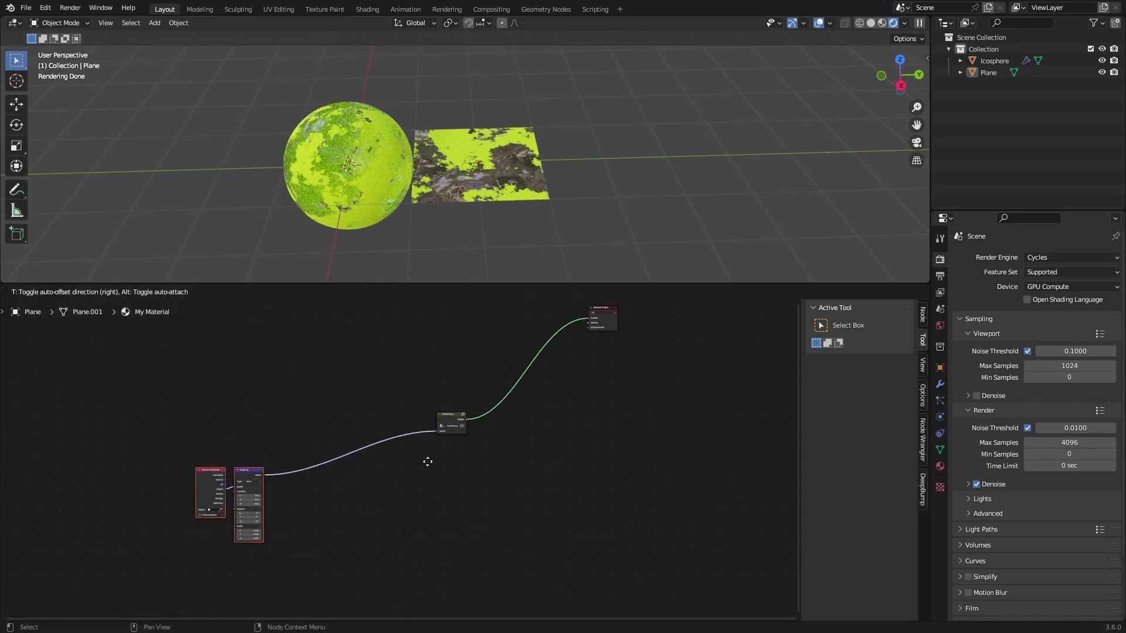
pyautogui.click(587, 407)
# Rename the node group Dirty Water with its fake user enabled and widen the node to show the full name
pyautogui.scroll(5, 424, 563)
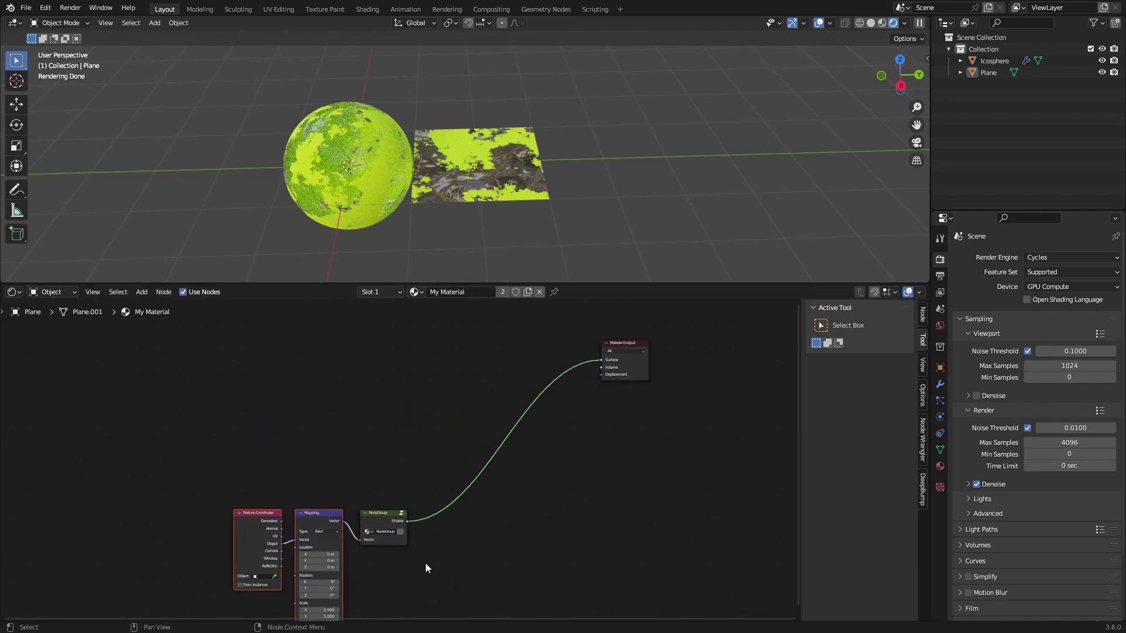
pyautogui.doubleClick(400, 451)
pyautogui.write('Dirty Wa...')
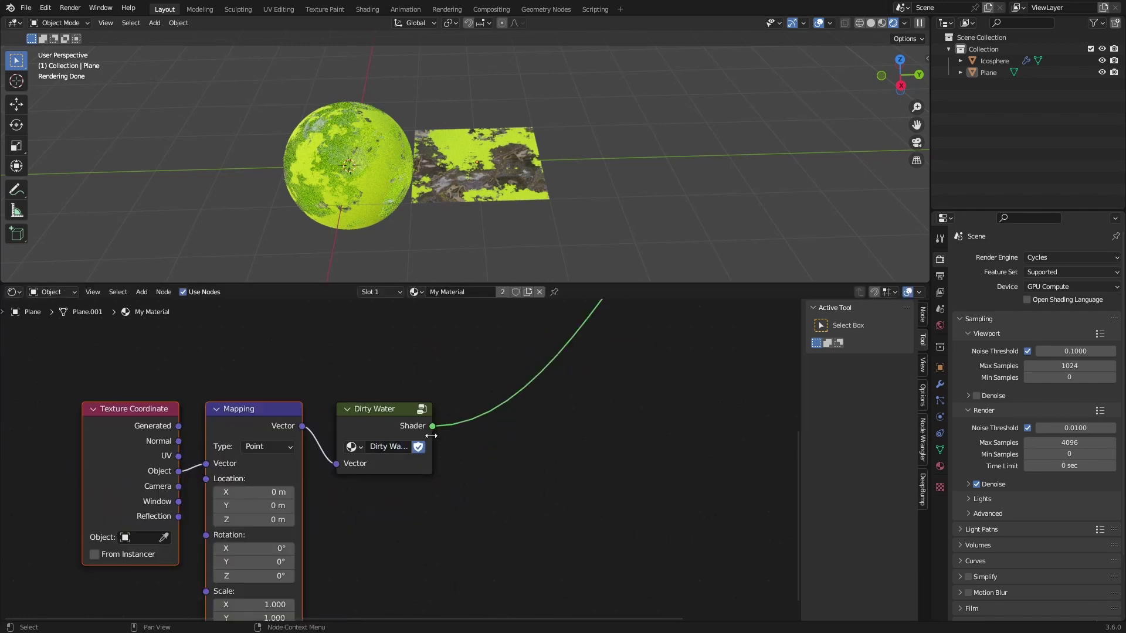
pyautogui.moveTo(431, 436); pyautogui.dragTo(469, 438)
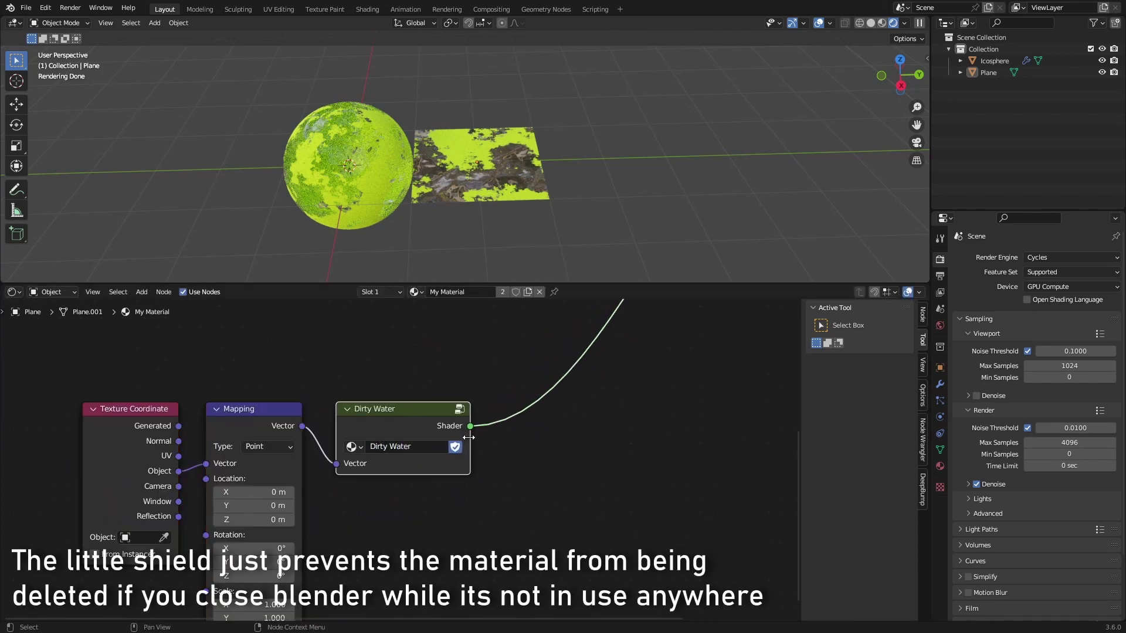
# Move the Material Output node next to the Dirty Water group node
pyautogui.scroll(-4, 468, 437)
pyautogui.press('g')
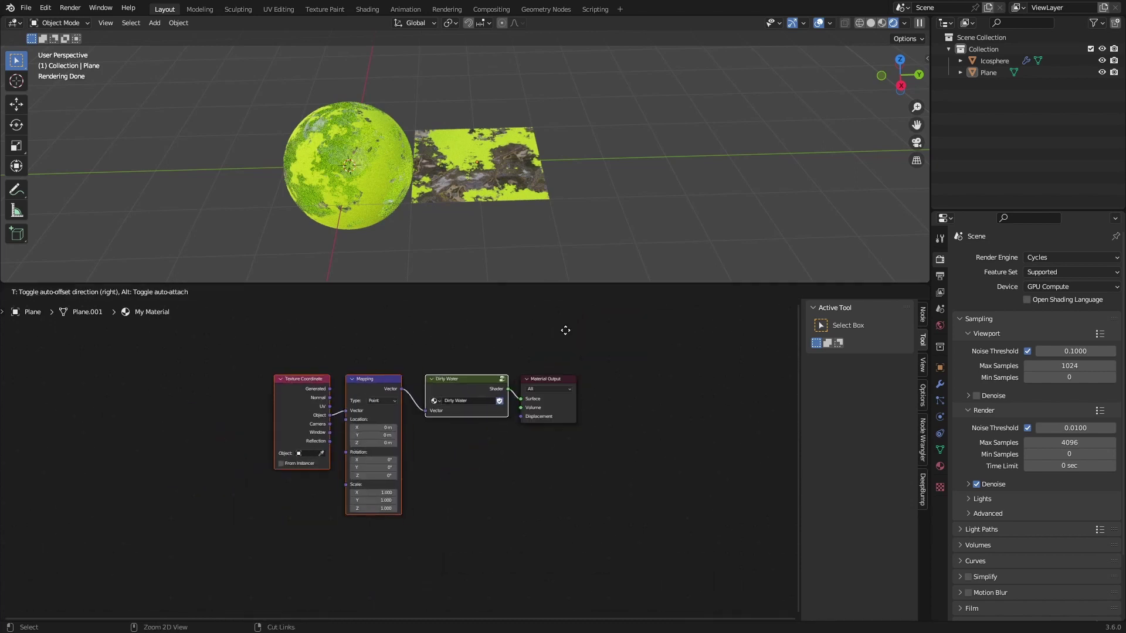
pyautogui.click(566, 330)
# Expose the W value of the Musgrave Texture that drives the Bump node as an input of the Dirty Water group
pyautogui.scroll(3, 342, 445)
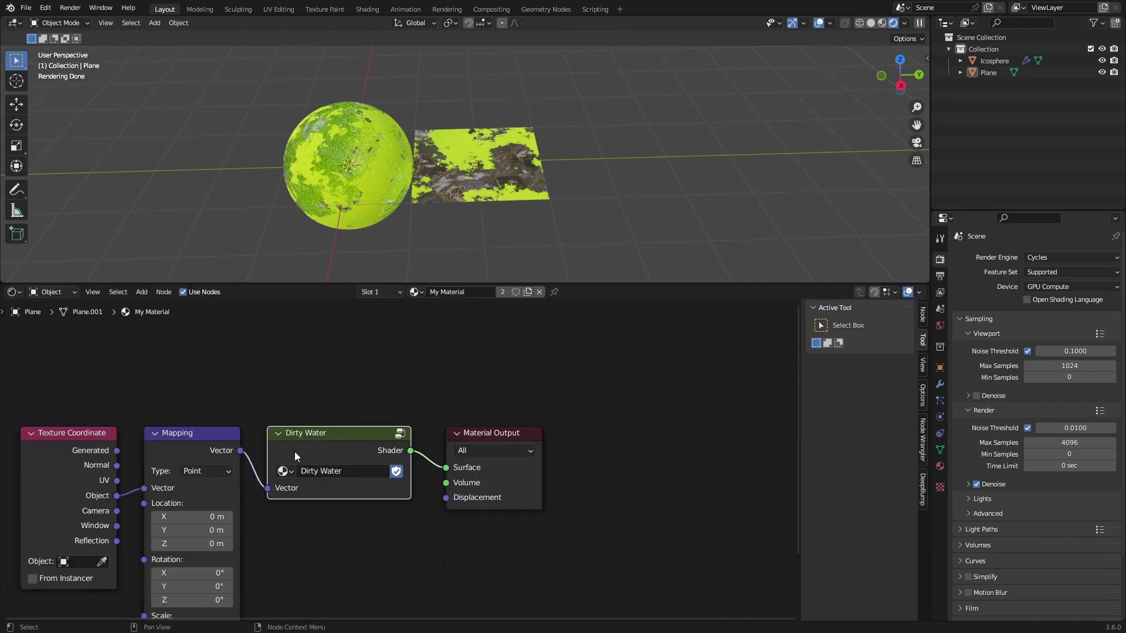
pyautogui.press('Tab')
pyautogui.scroll(-3, 585, 421)
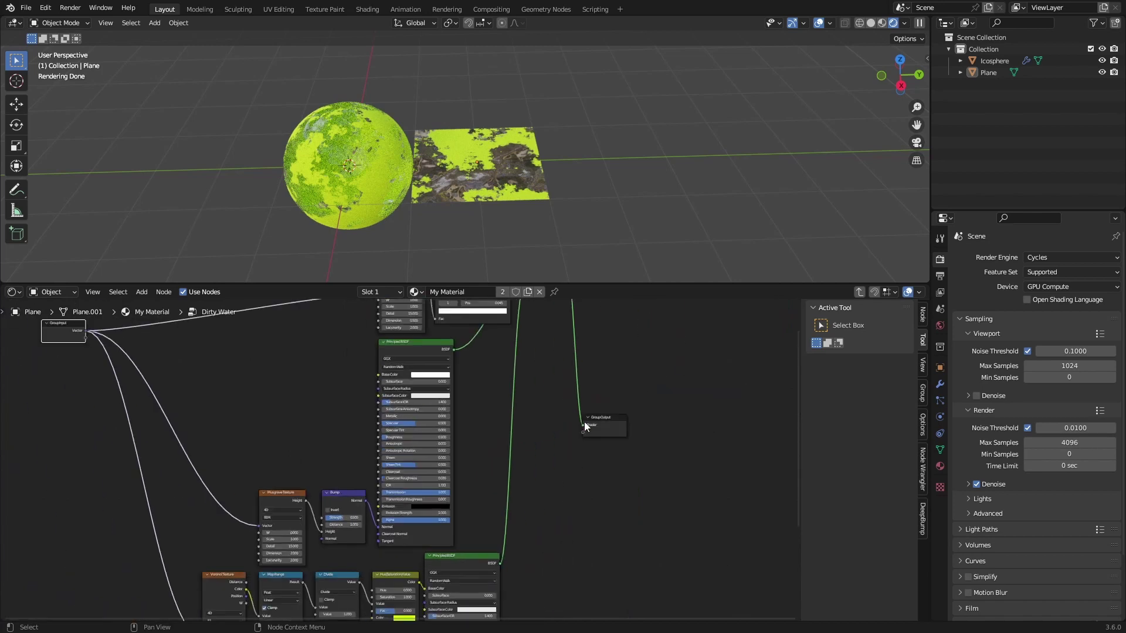
pyautogui.moveTo(543, 546); pyautogui.dragTo(690, 460, button='middle')
pyautogui.scroll(1, 395, 564)
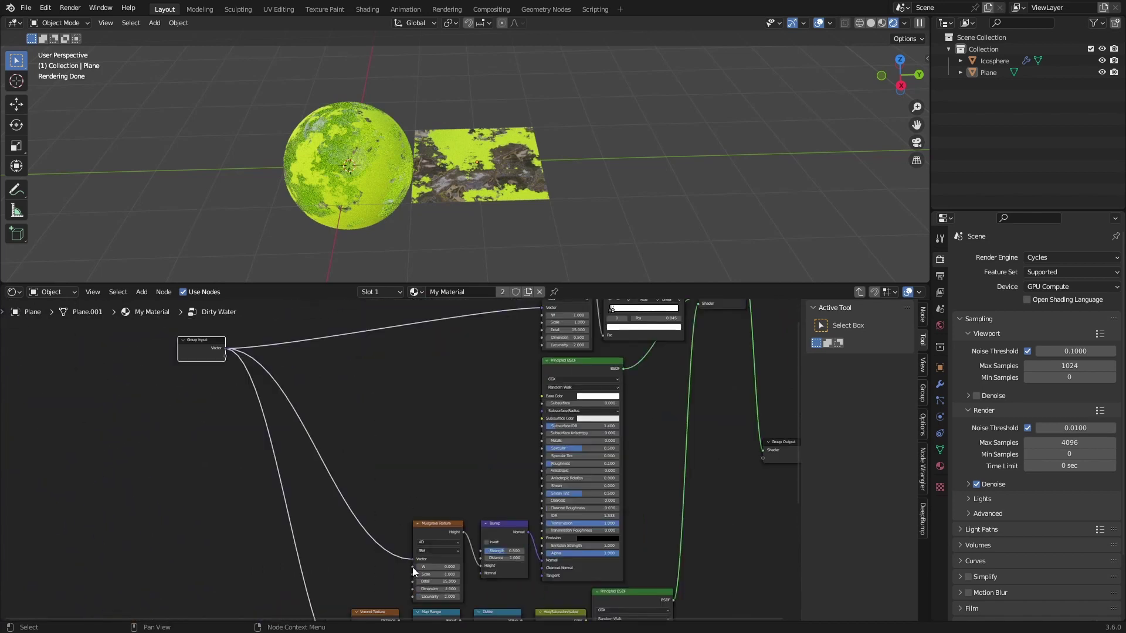
pyautogui.moveTo(413, 567); pyautogui.dragTo(221, 358)
pyautogui.press('Tab')
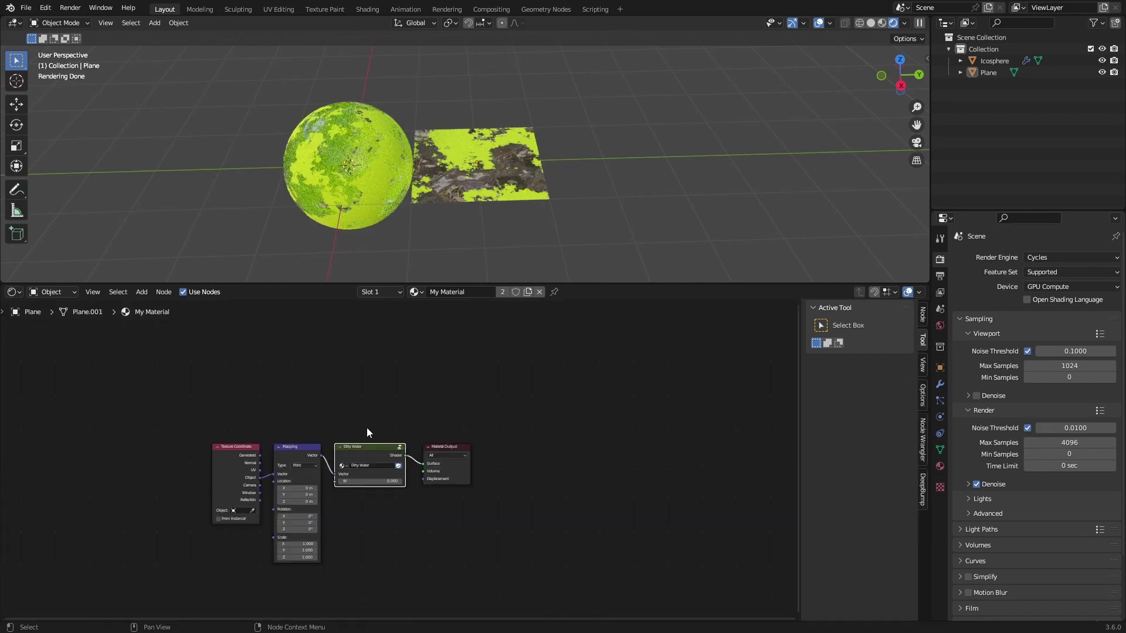
# Try a higher W value on the Dirty Water node and undo the change
pyautogui.scroll(13, 367, 432)
pyautogui.moveTo(327, 519); pyautogui.dragTo(626, 519)
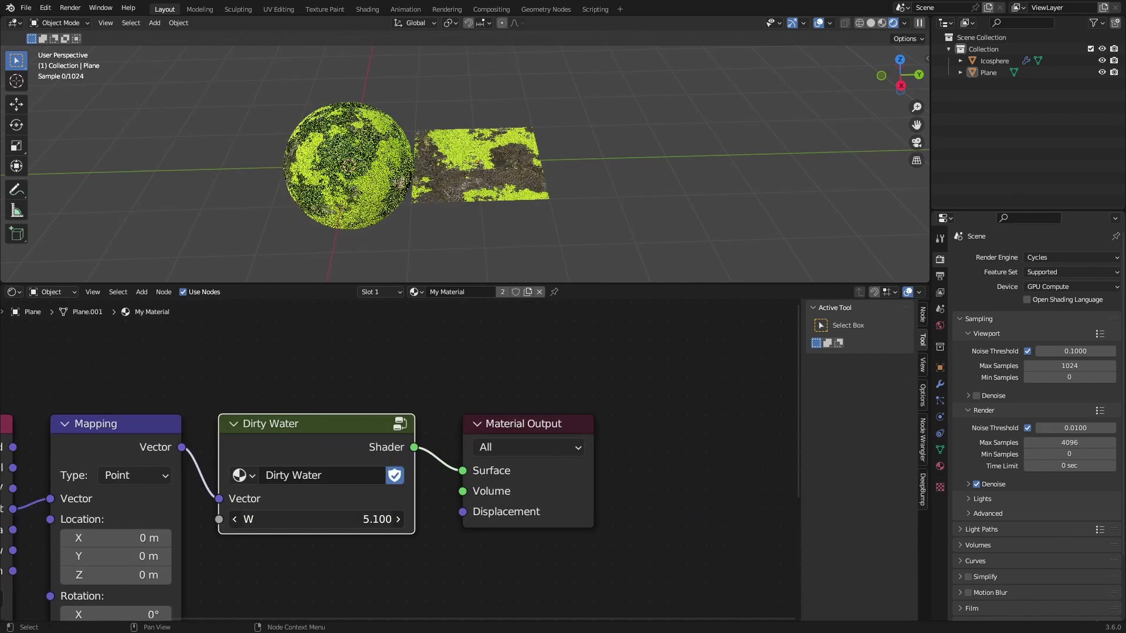
pyautogui.hotkey('ctrl', 'z')
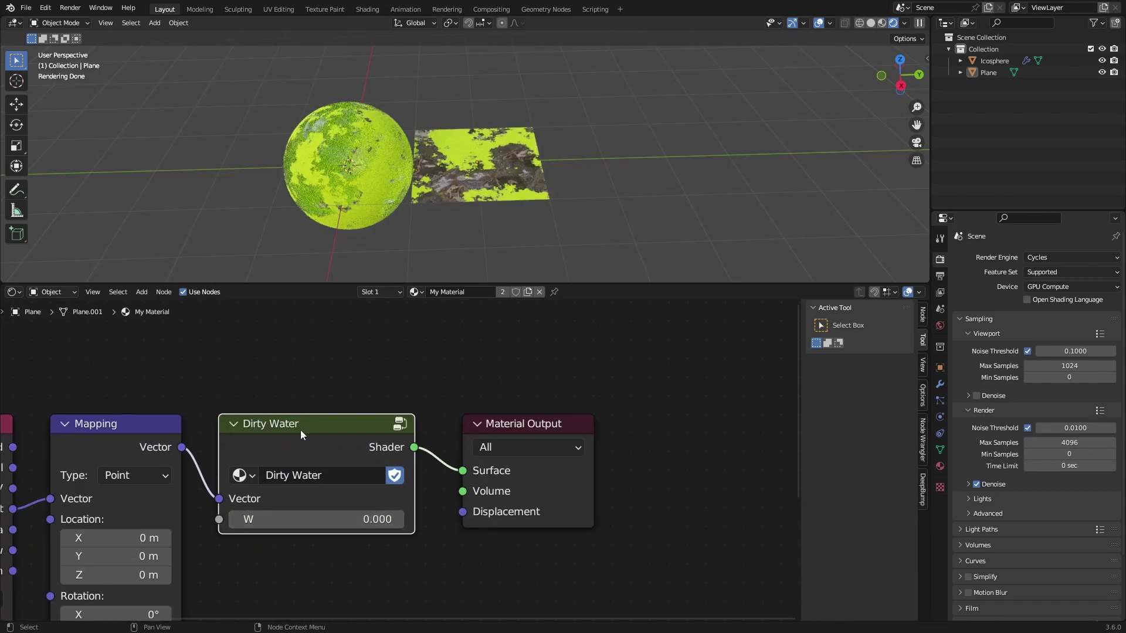
# Rename the Dirty Water group's W input to Animate and try out its value on the group node
pyautogui.press('Tab')
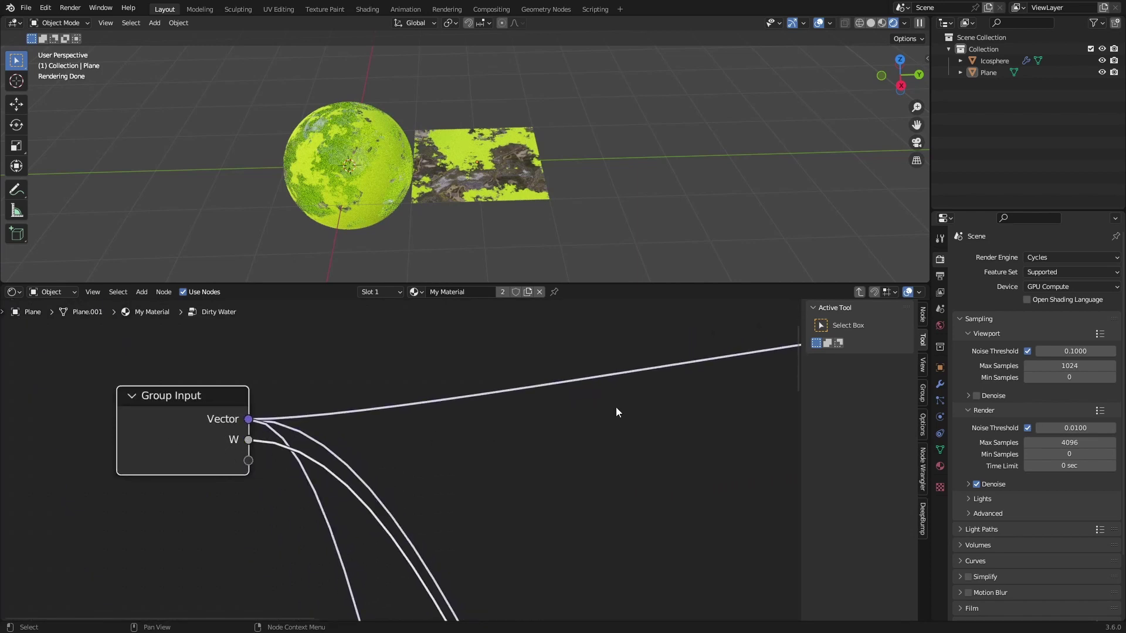
pyautogui.click(922, 394)
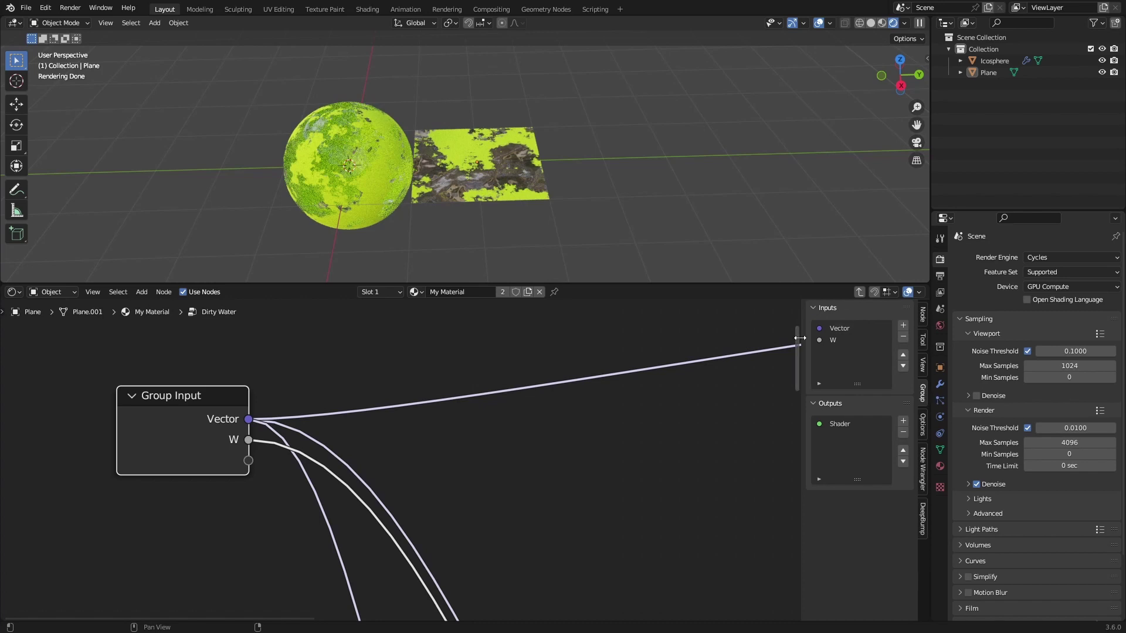
pyautogui.doubleClick(848, 341)
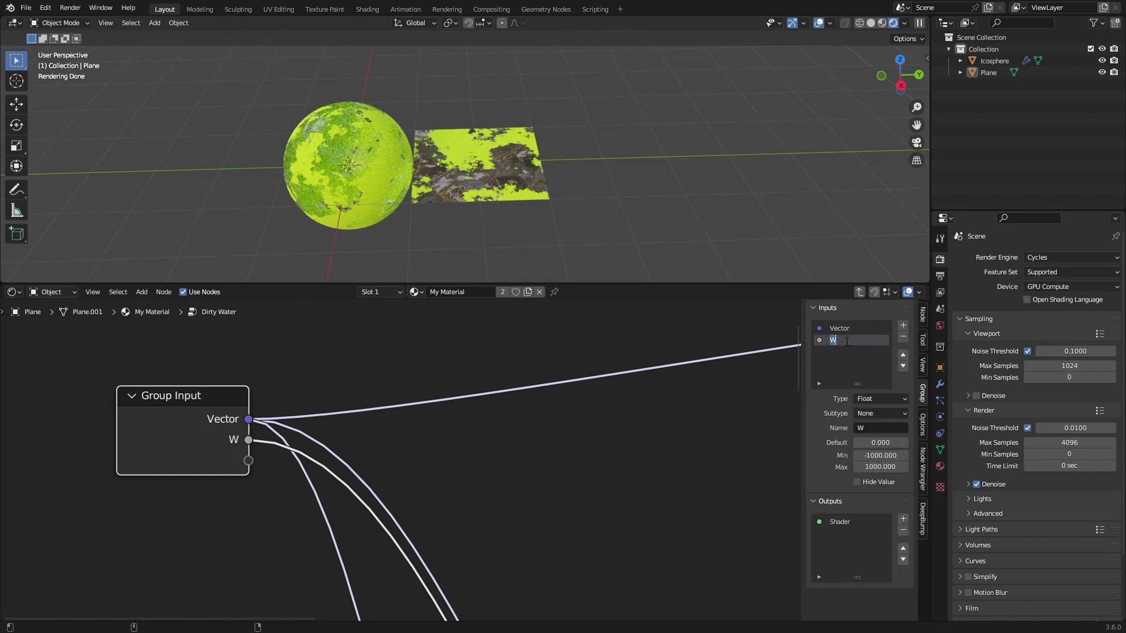
pyautogui.write('Animat')
pyautogui.write('e')
pyautogui.moveTo(302, 529); pyautogui.dragTo(465, 529)
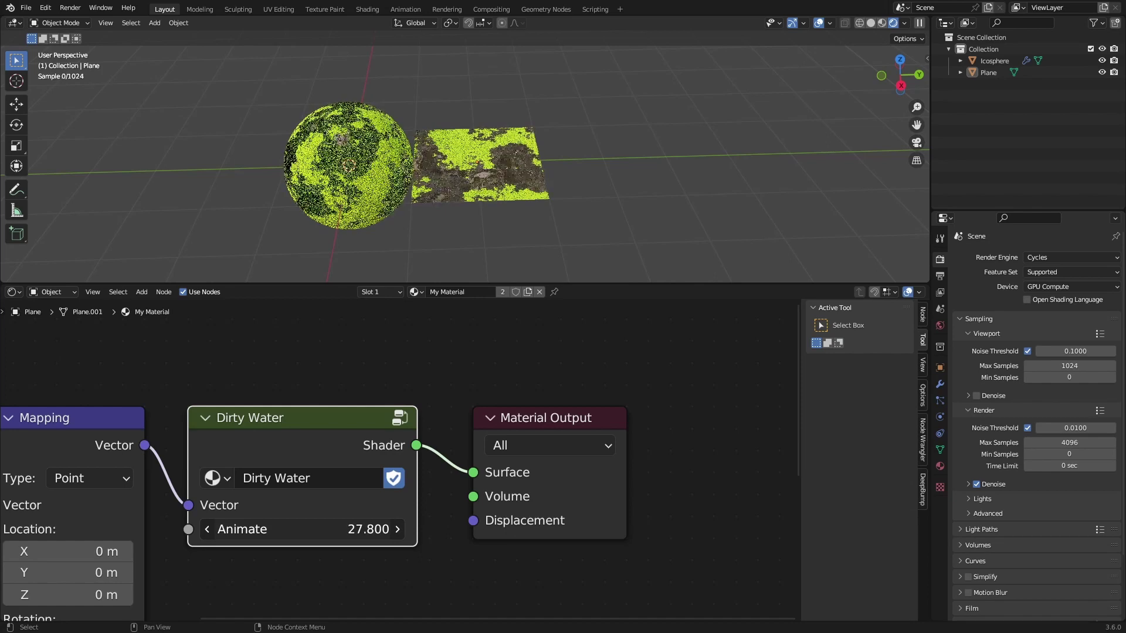
pyautogui.rightClick(317, 529)
# Expose the Bump node's Strength as a group input named Normal and try a lower value on the Dirty Water node
pyautogui.press('Tab')
pyautogui.moveTo(543, 570); pyautogui.dragTo(268, 367)
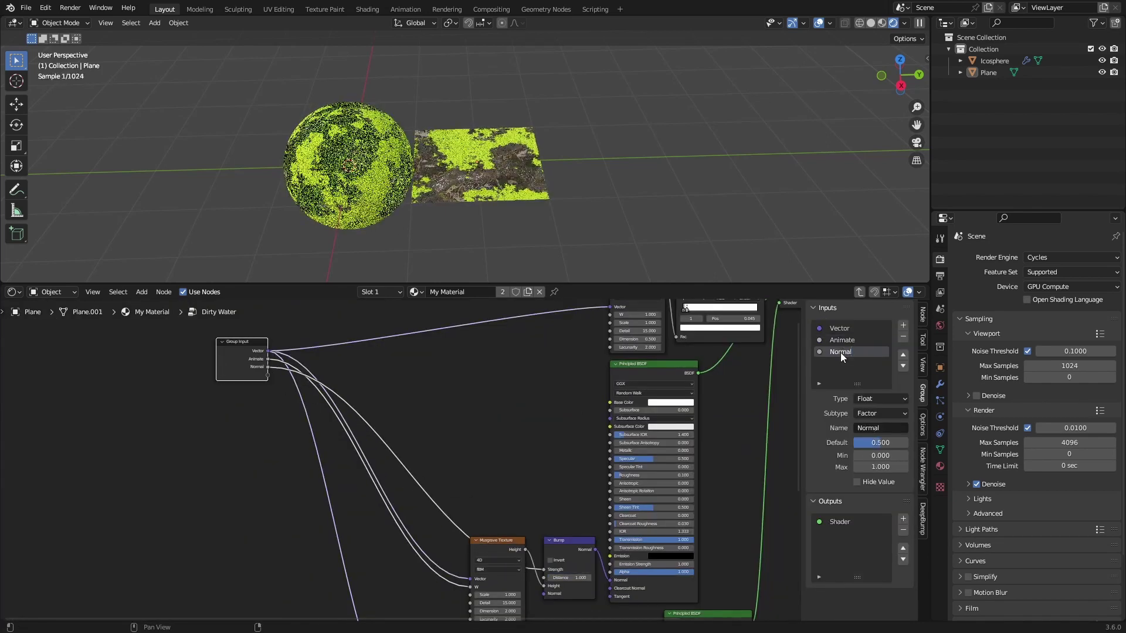
pyautogui.press('Tab')
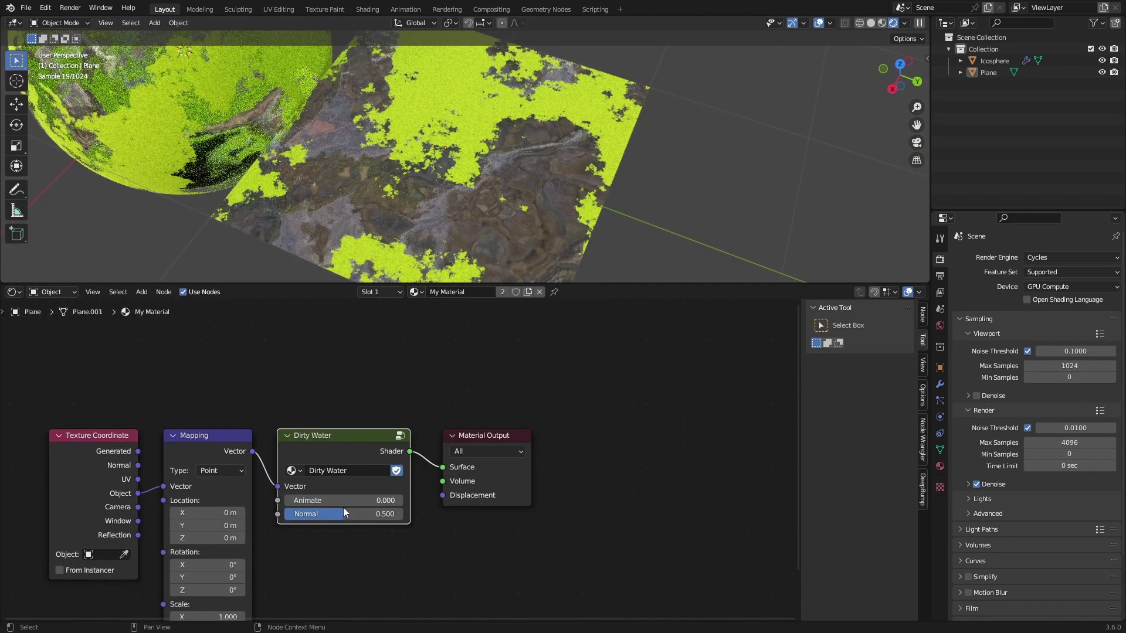
pyautogui.moveTo(363, 516); pyautogui.dragTo(336, 516)
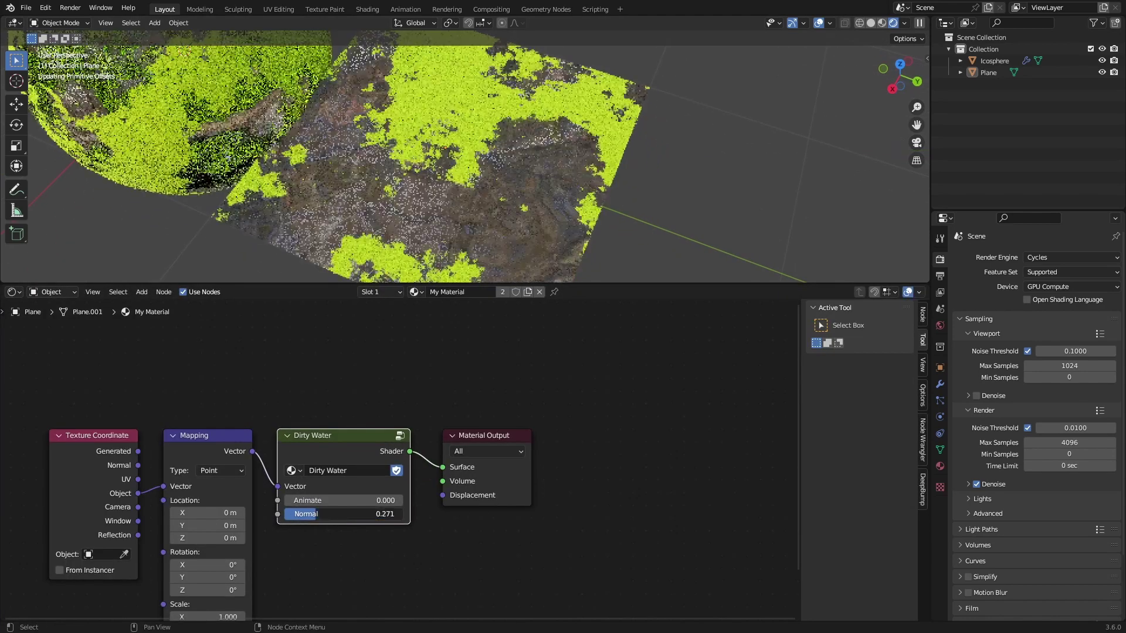
pyautogui.hotkey('ctrl', 'z')
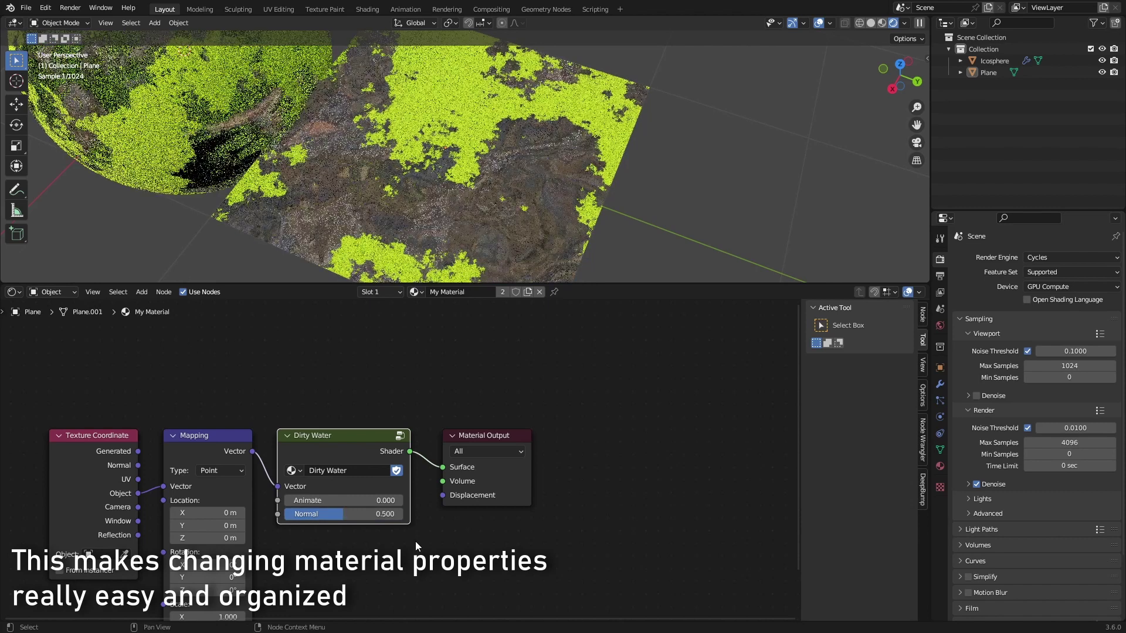
# Try to link the Scale of the mask's Musgrave Texture to the Group Input inside the Dirty Water group
pyautogui.press('Tab')
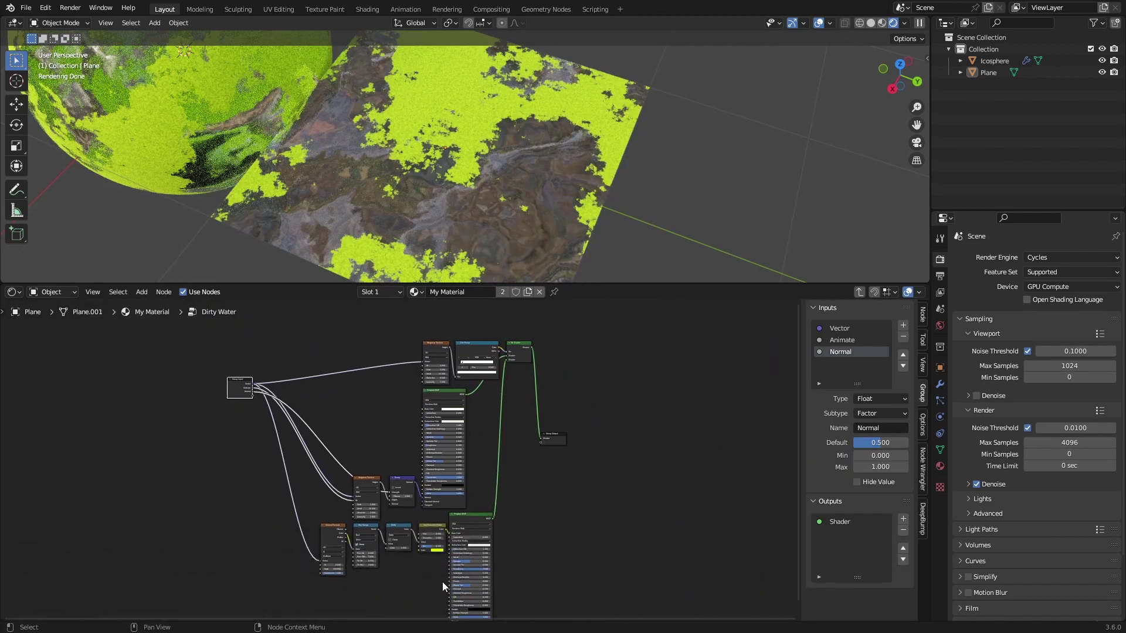
pyautogui.moveTo(346, 510); pyautogui.dragTo(316, 468, button='middle')
pyautogui.scroll(6, 403, 560)
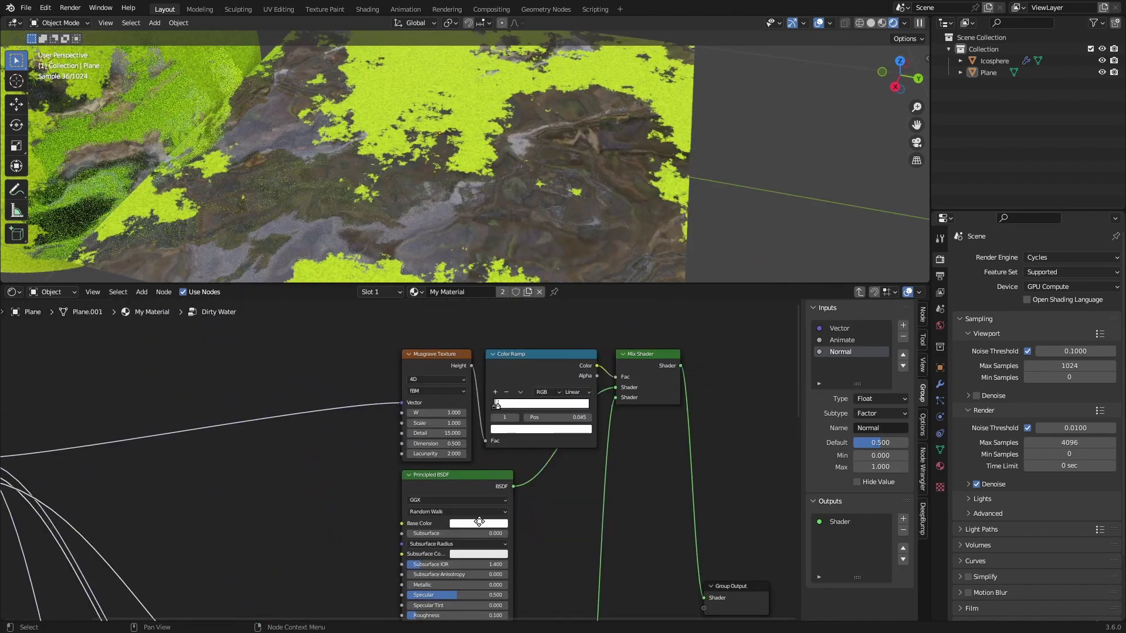
pyautogui.moveTo(479, 522); pyautogui.dragTo(474, 530, button='middle')
pyautogui.scroll(1, 474, 530)
pyautogui.moveTo(368, 414); pyautogui.dragTo(522, 414, button='middle')
pyautogui.moveTo(545, 427); pyautogui.dragTo(111, 484)
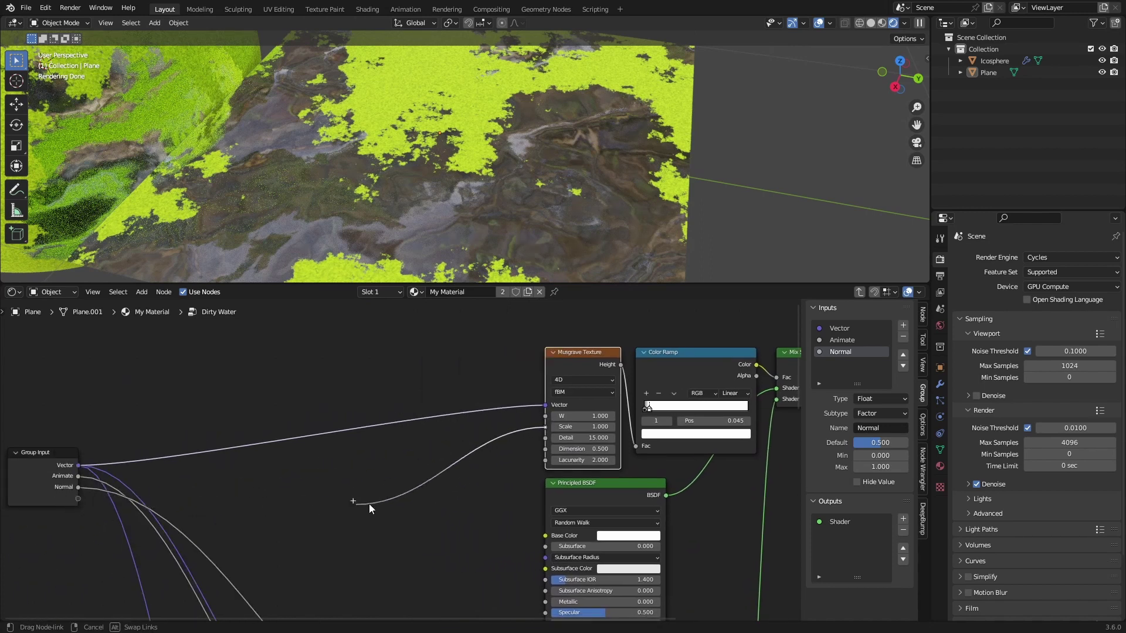
pyautogui.moveTo(369, 504); pyautogui.dragTo(379, 490)
pyautogui.click(330, 483)
pyautogui.scroll(-2, 329, 483)
pyautogui.moveTo(330, 483); pyautogui.dragTo(437, 424, button='middle')
pyautogui.press('Tab')
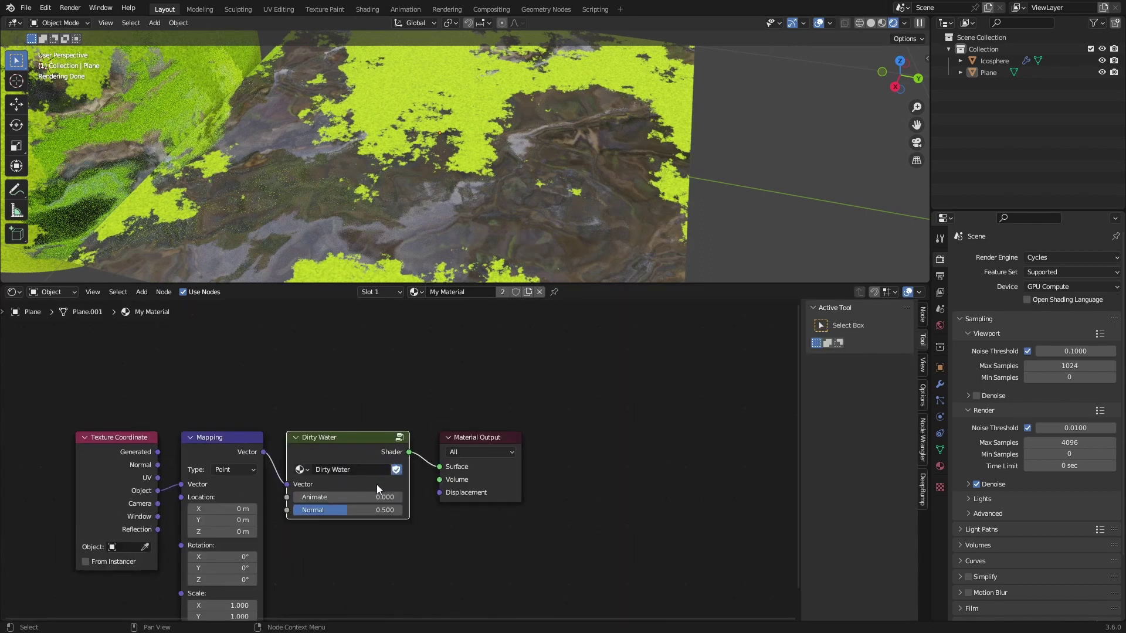
# Examine the exposed inputs and inner nodes of the finished example's Dirty Water group
pyautogui.scroll(3, 349, 492)
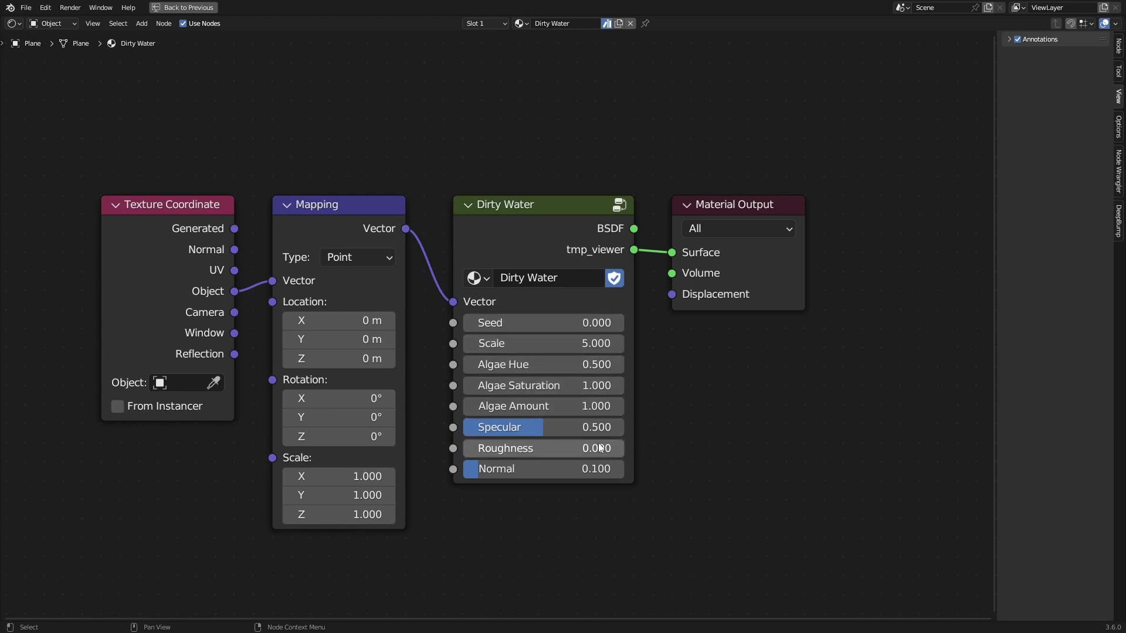
pyautogui.press('Tab')
pyautogui.scroll(-4, 657, 398)
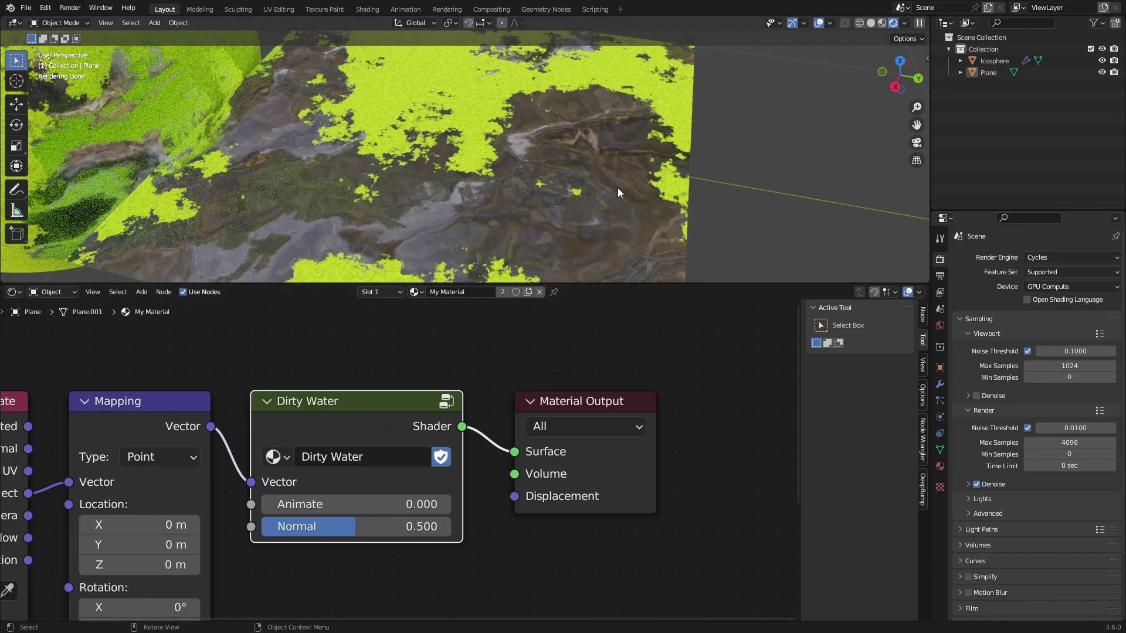
# Inside the Dirty Water group, place Group Output beside Mix Shader and shift Color Ramp and Mix Shader away from the Musgrave Texture
pyautogui.press('Tab')
pyautogui.scroll(-12, 528, 410)
pyautogui.scroll(6, 541, 433)
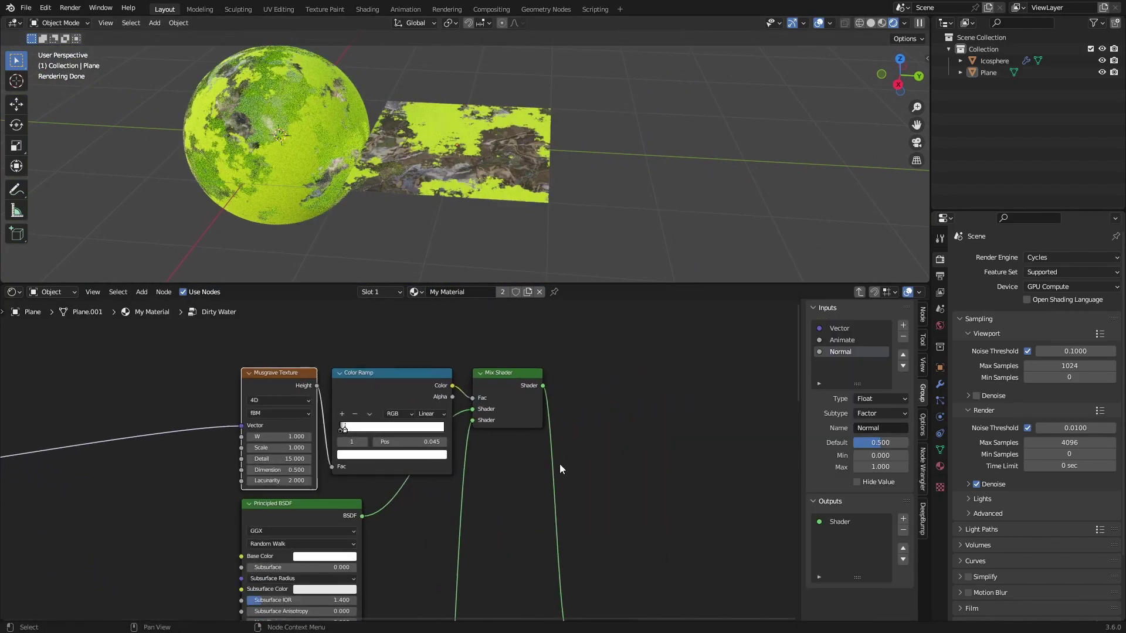
pyautogui.moveTo(559, 466); pyautogui.dragTo(537, 316, button='middle')
pyautogui.moveTo(579, 485); pyautogui.dragTo(606, 356)
pyautogui.moveTo(606, 357); pyautogui.dragTo(589, 393, button='middle')
pyautogui.moveTo(319, 431); pyautogui.dragTo(573, 420)
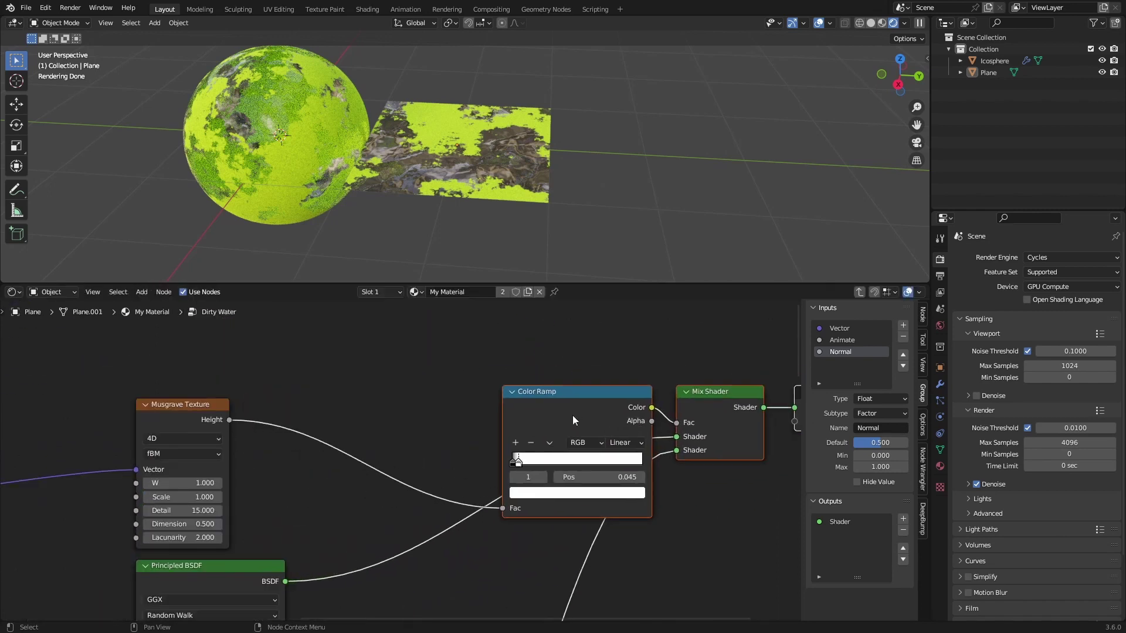
# Insert an Add Math node between the mask's Musgrave Texture and the Color Ramp, with its value set to 0.390
pyautogui.hotkey('shift', 'a')
pyautogui.click(318, 335)
pyautogui.write('math')
pyautogui.press('Return')
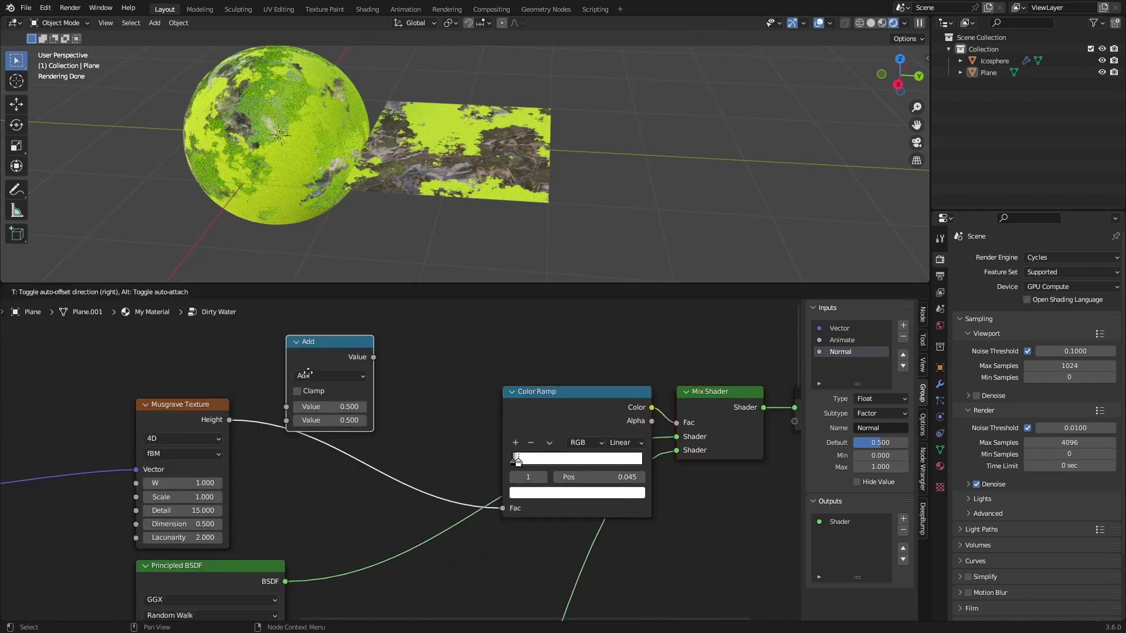
pyautogui.moveTo(315, 482)
pyautogui.keyDown('shift'); pyautogui.mouseDown()
pyautogui.moveTo(328, 482)
pyautogui.moveTo(261, 482)
pyautogui.moveTo(328, 482)
pyautogui.mouseUp(); pyautogui.keyUp('shift')
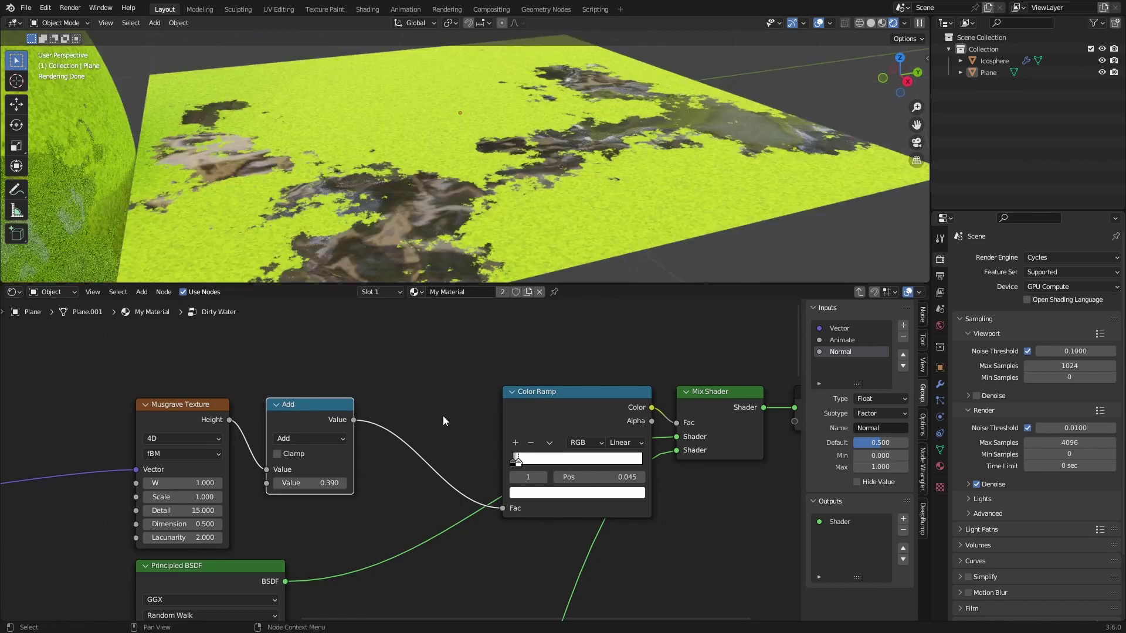
# Expose the Add node's second value as a Dirty Water group input named Algae Amount
pyautogui.scroll(-4, 444, 420)
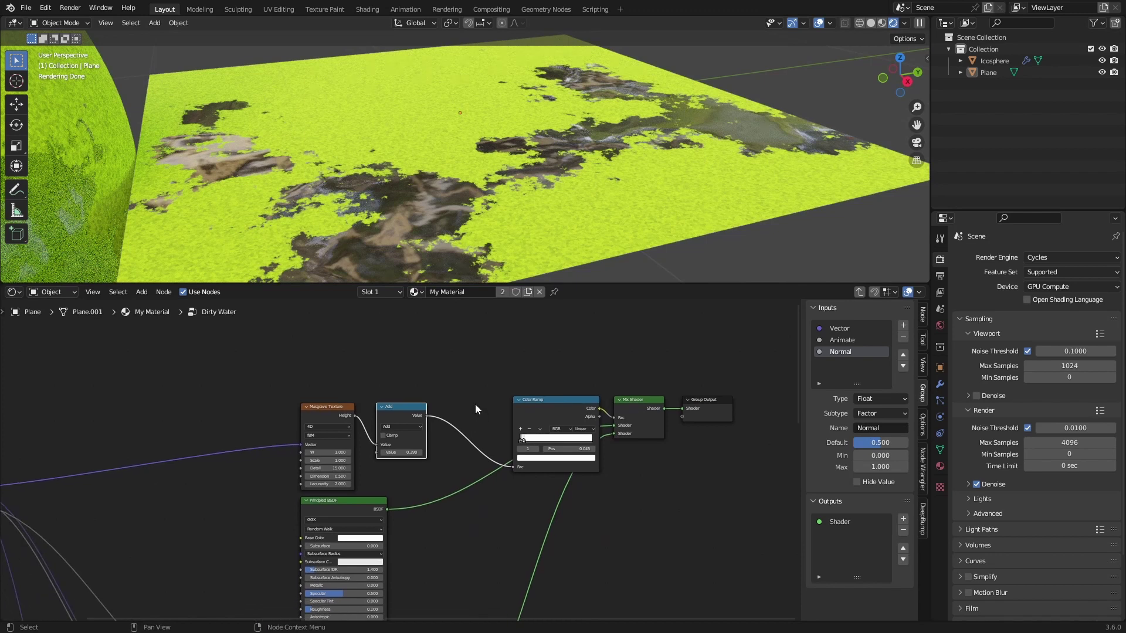
pyautogui.press('Tab')
pyautogui.press('Home')
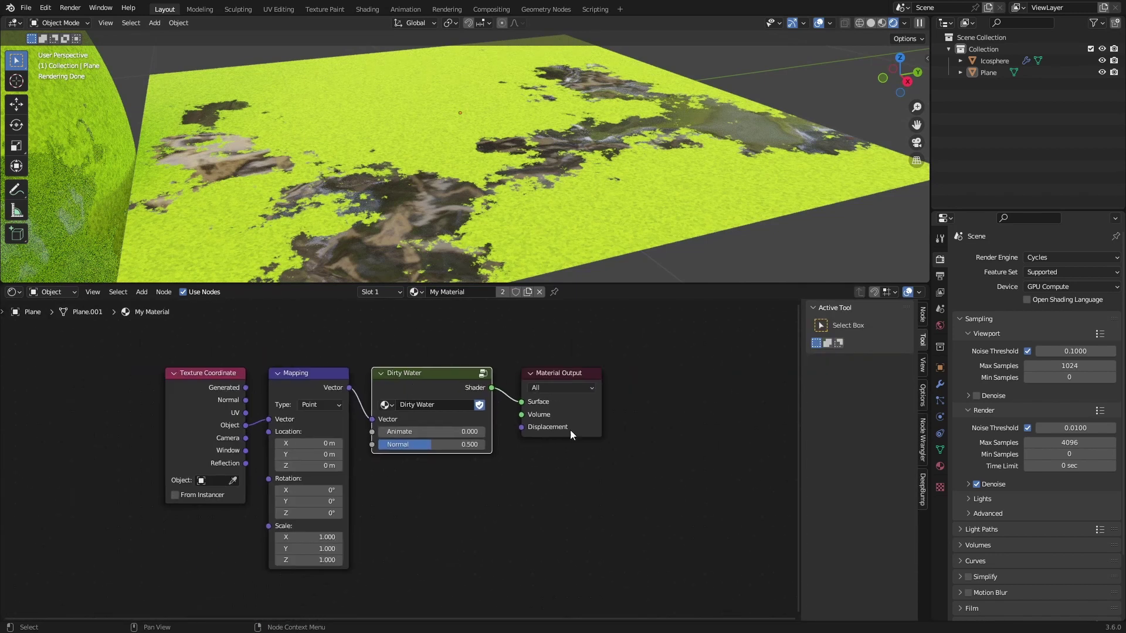
pyautogui.moveTo(441, 455); pyautogui.dragTo(452, 464, button='middle')
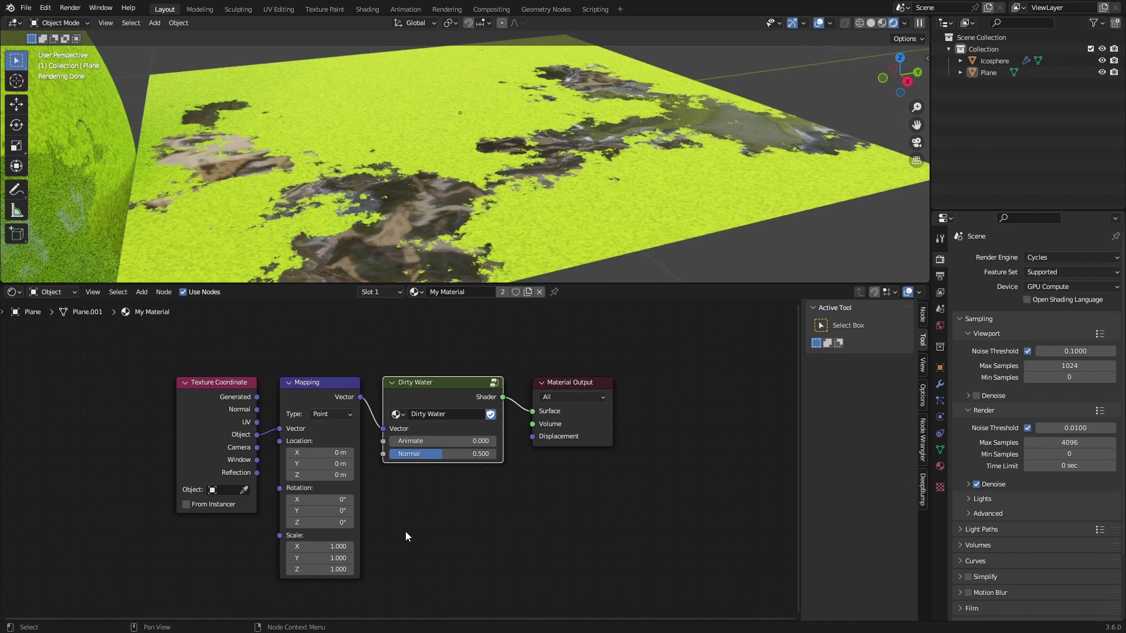
pyautogui.press('Tab')
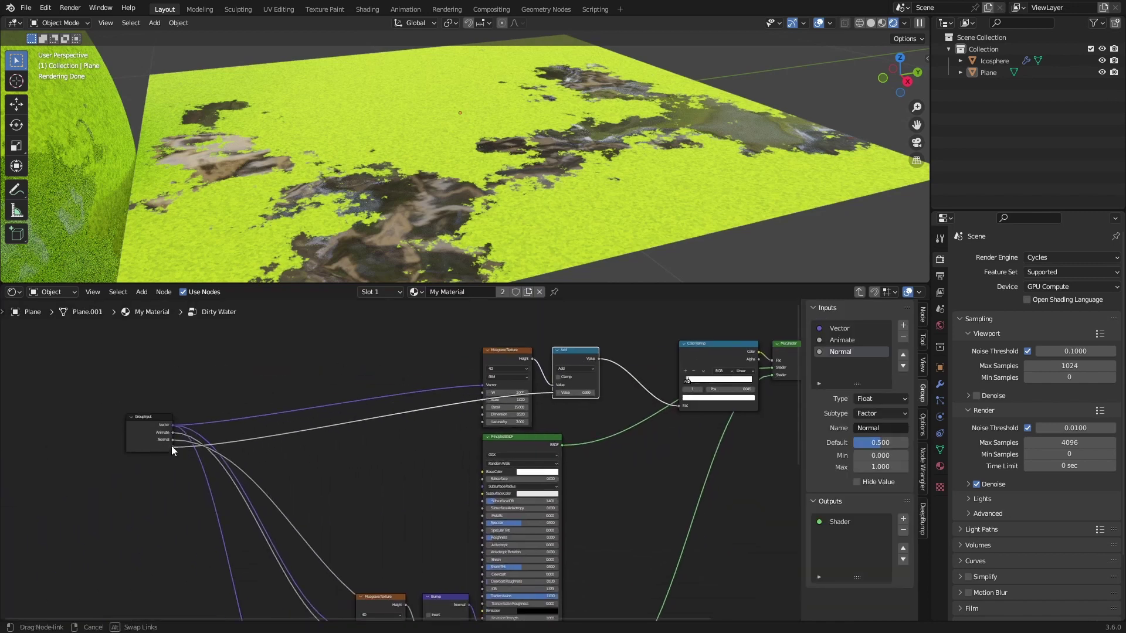
pyautogui.moveTo(172, 445); pyautogui.dragTo(173, 448)
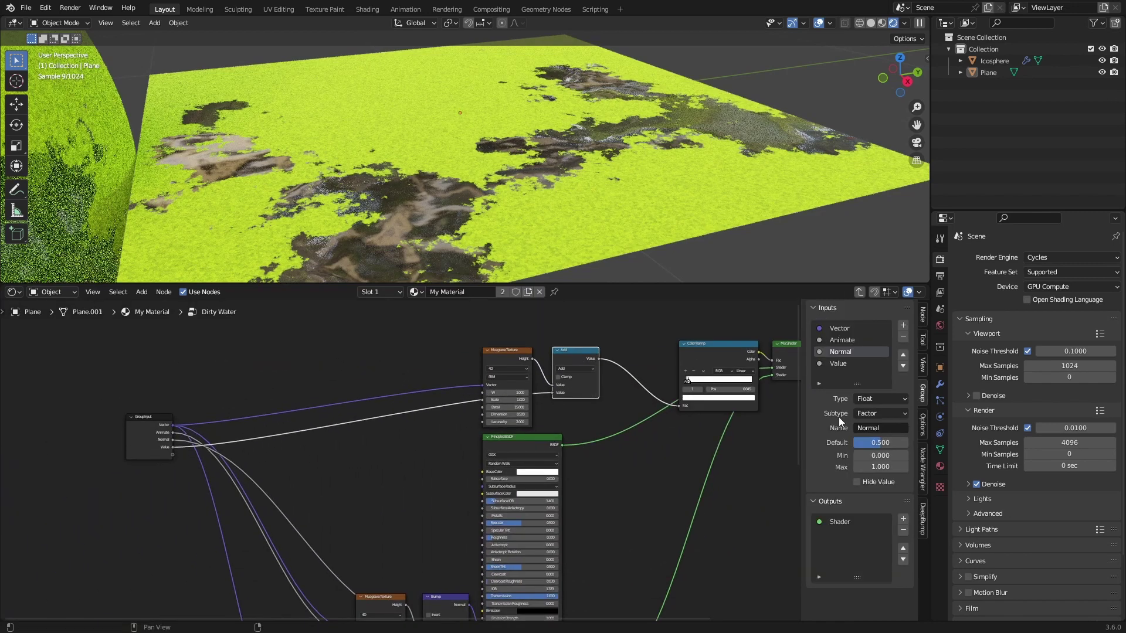
pyautogui.click(848, 364)
pyautogui.write('Algae Amount')
pyautogui.press('Return')
# Return to the main material and try different Algae Amount values on the Dirty Water node, ending at -0.010
pyautogui.press('Tab')
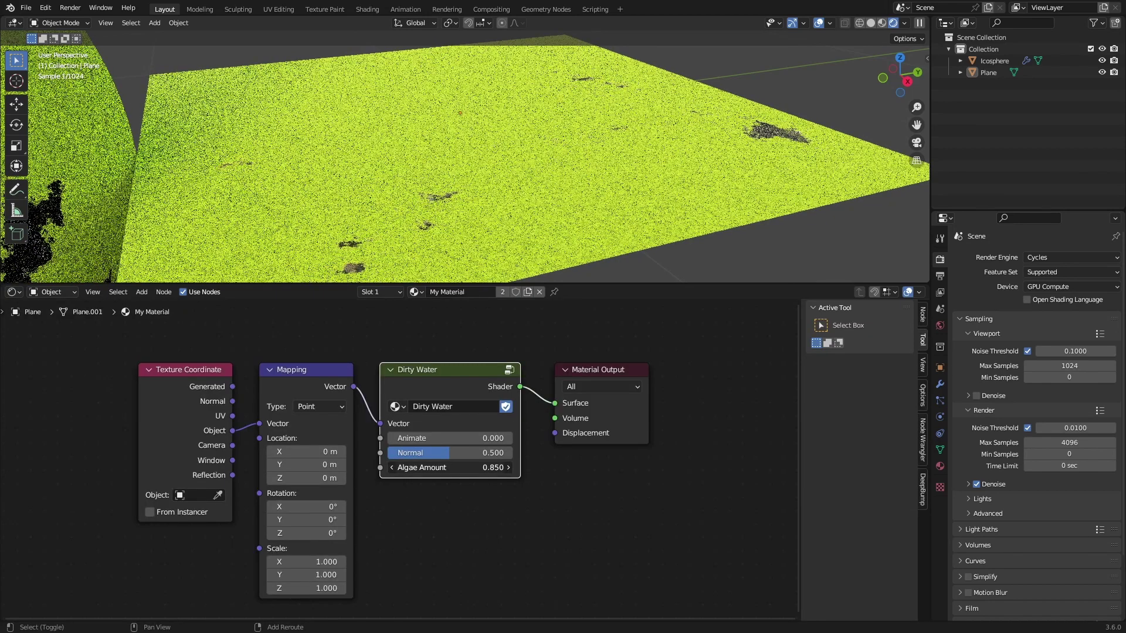
pyautogui.moveTo(449, 467); pyautogui.dragTo(438, 467)
pyautogui.moveTo(390, 467); pyautogui.dragTo(379, 468)
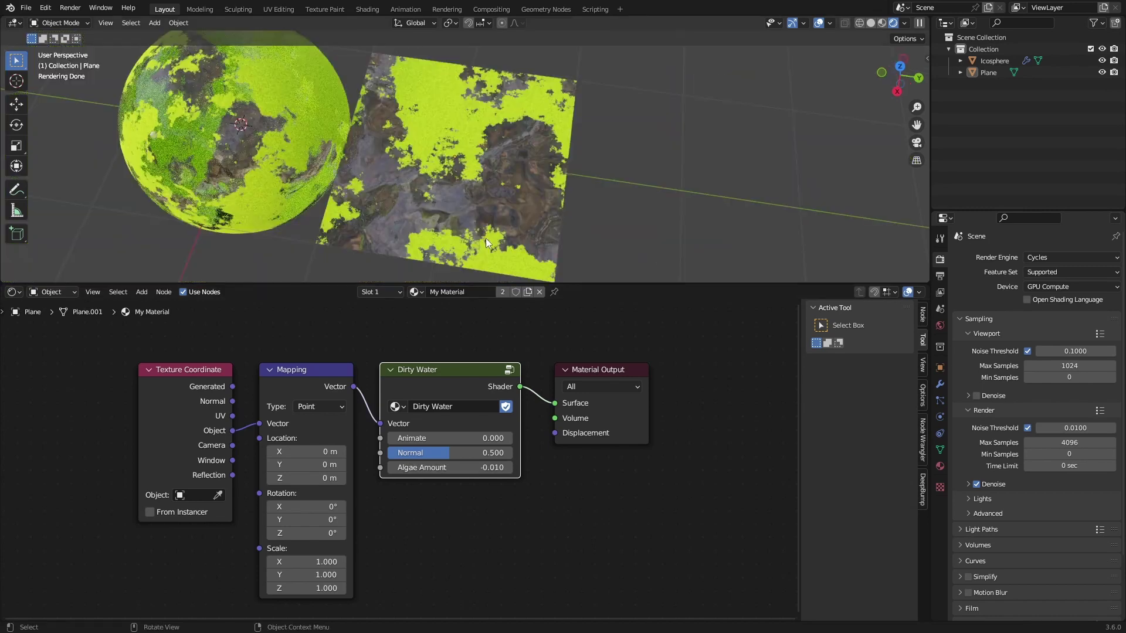